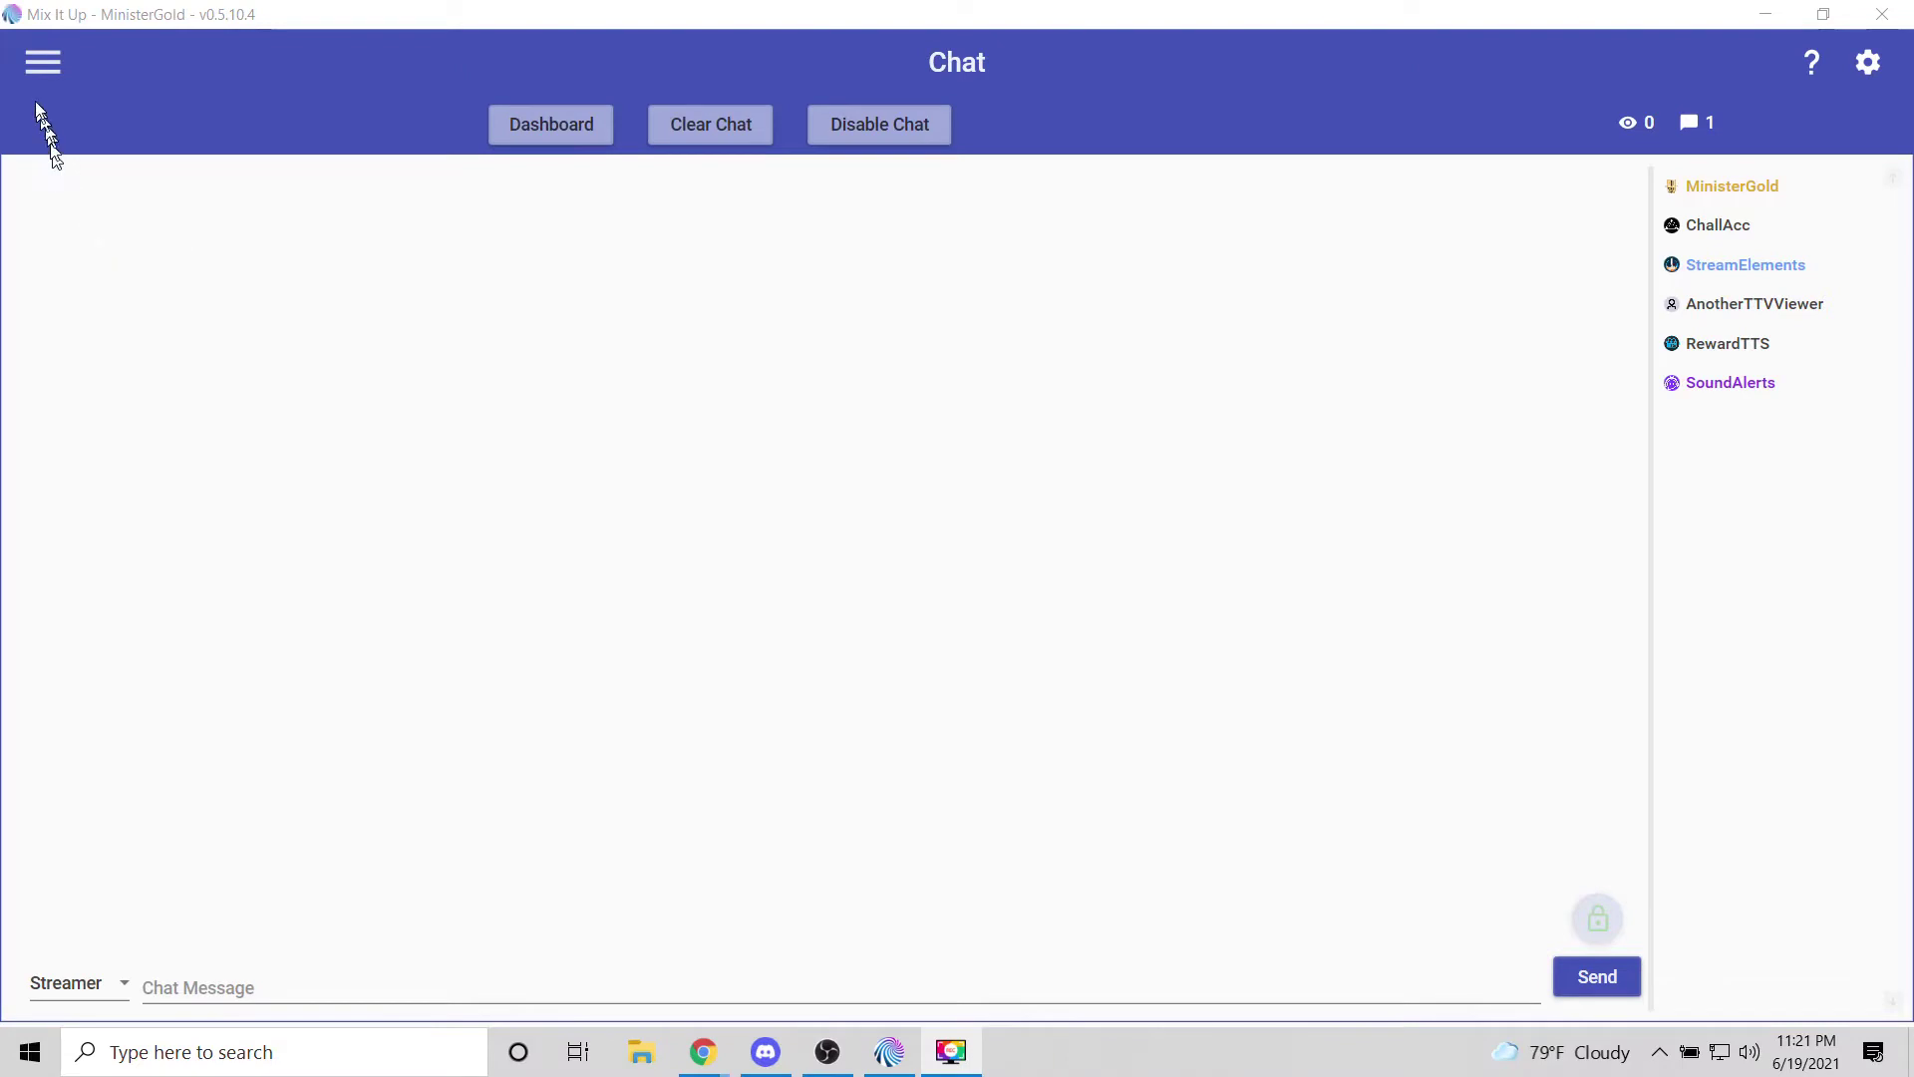
Open the RNG Alert channel point reward's command for editing and expand its first Conditional action.
{"action": "left_click", "coordinate": [42, 64]}
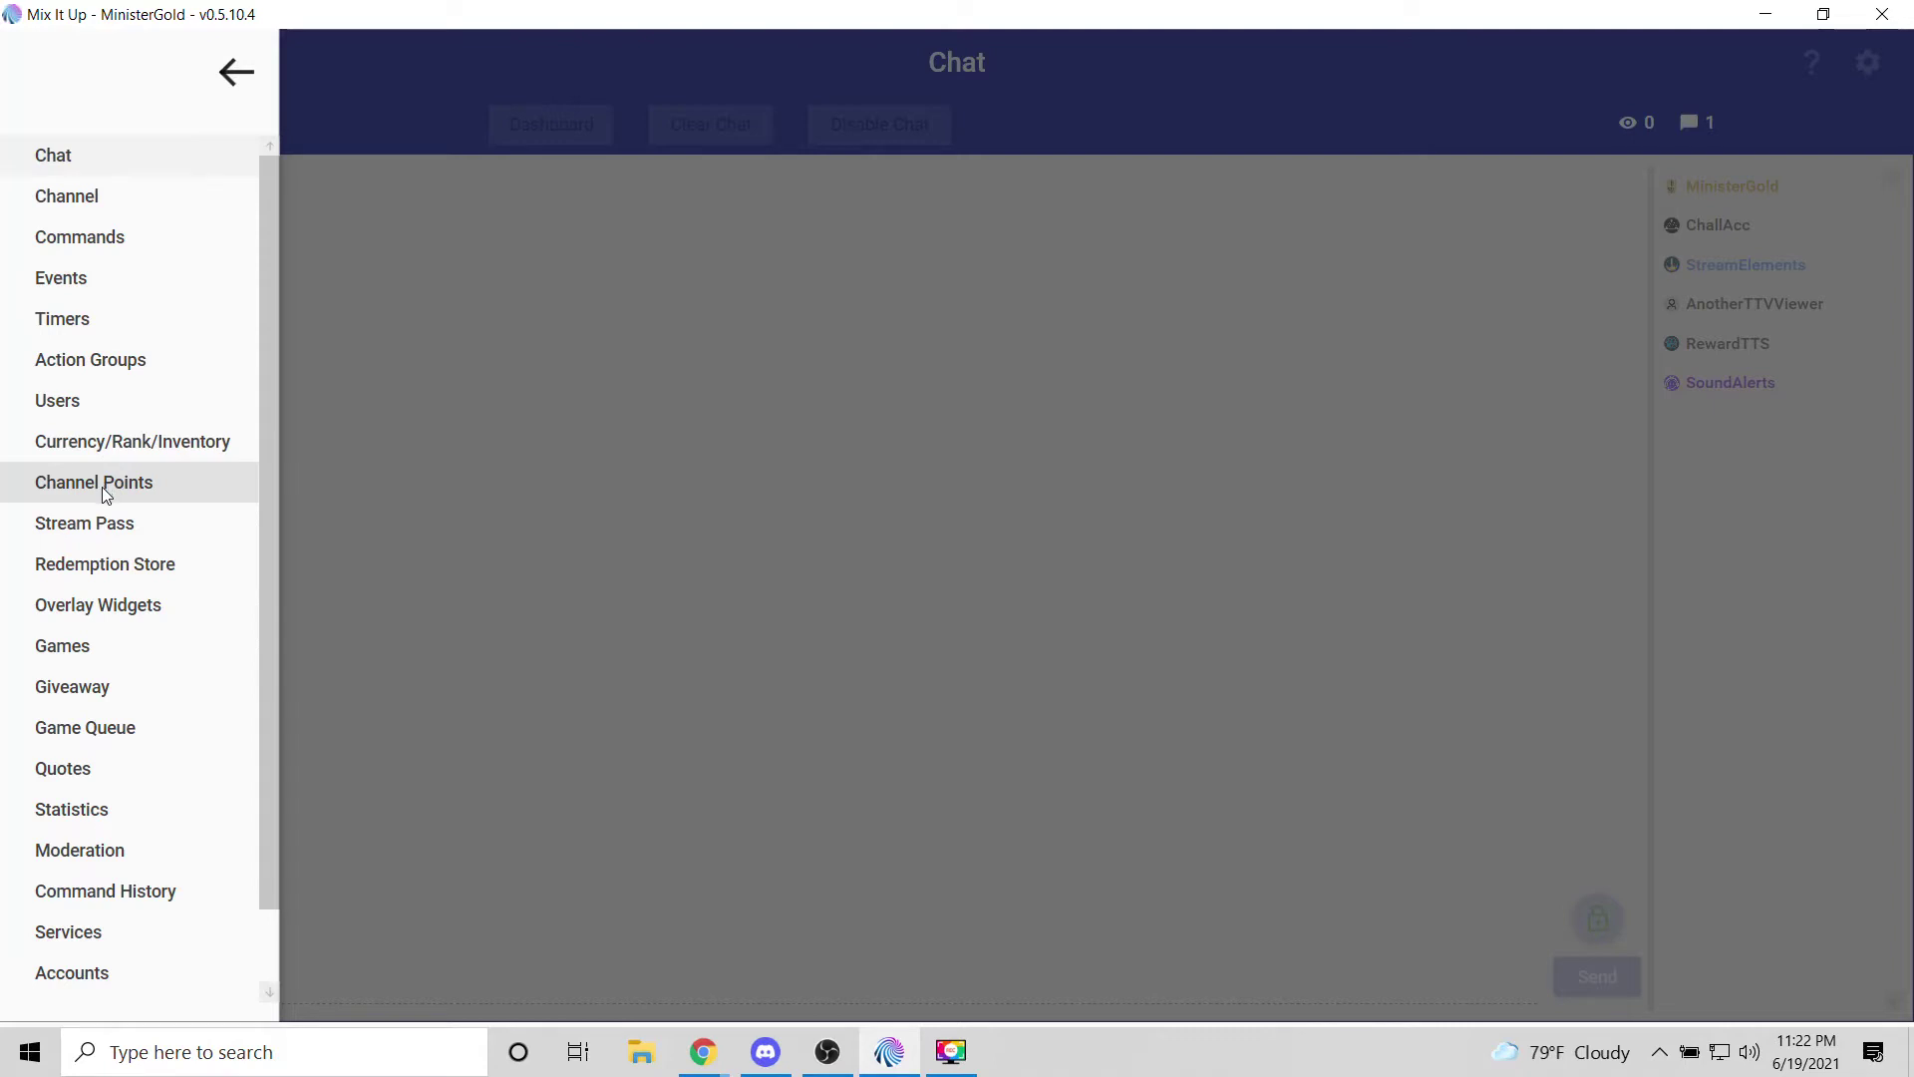
{"action": "left_click", "coordinate": [102, 487]}
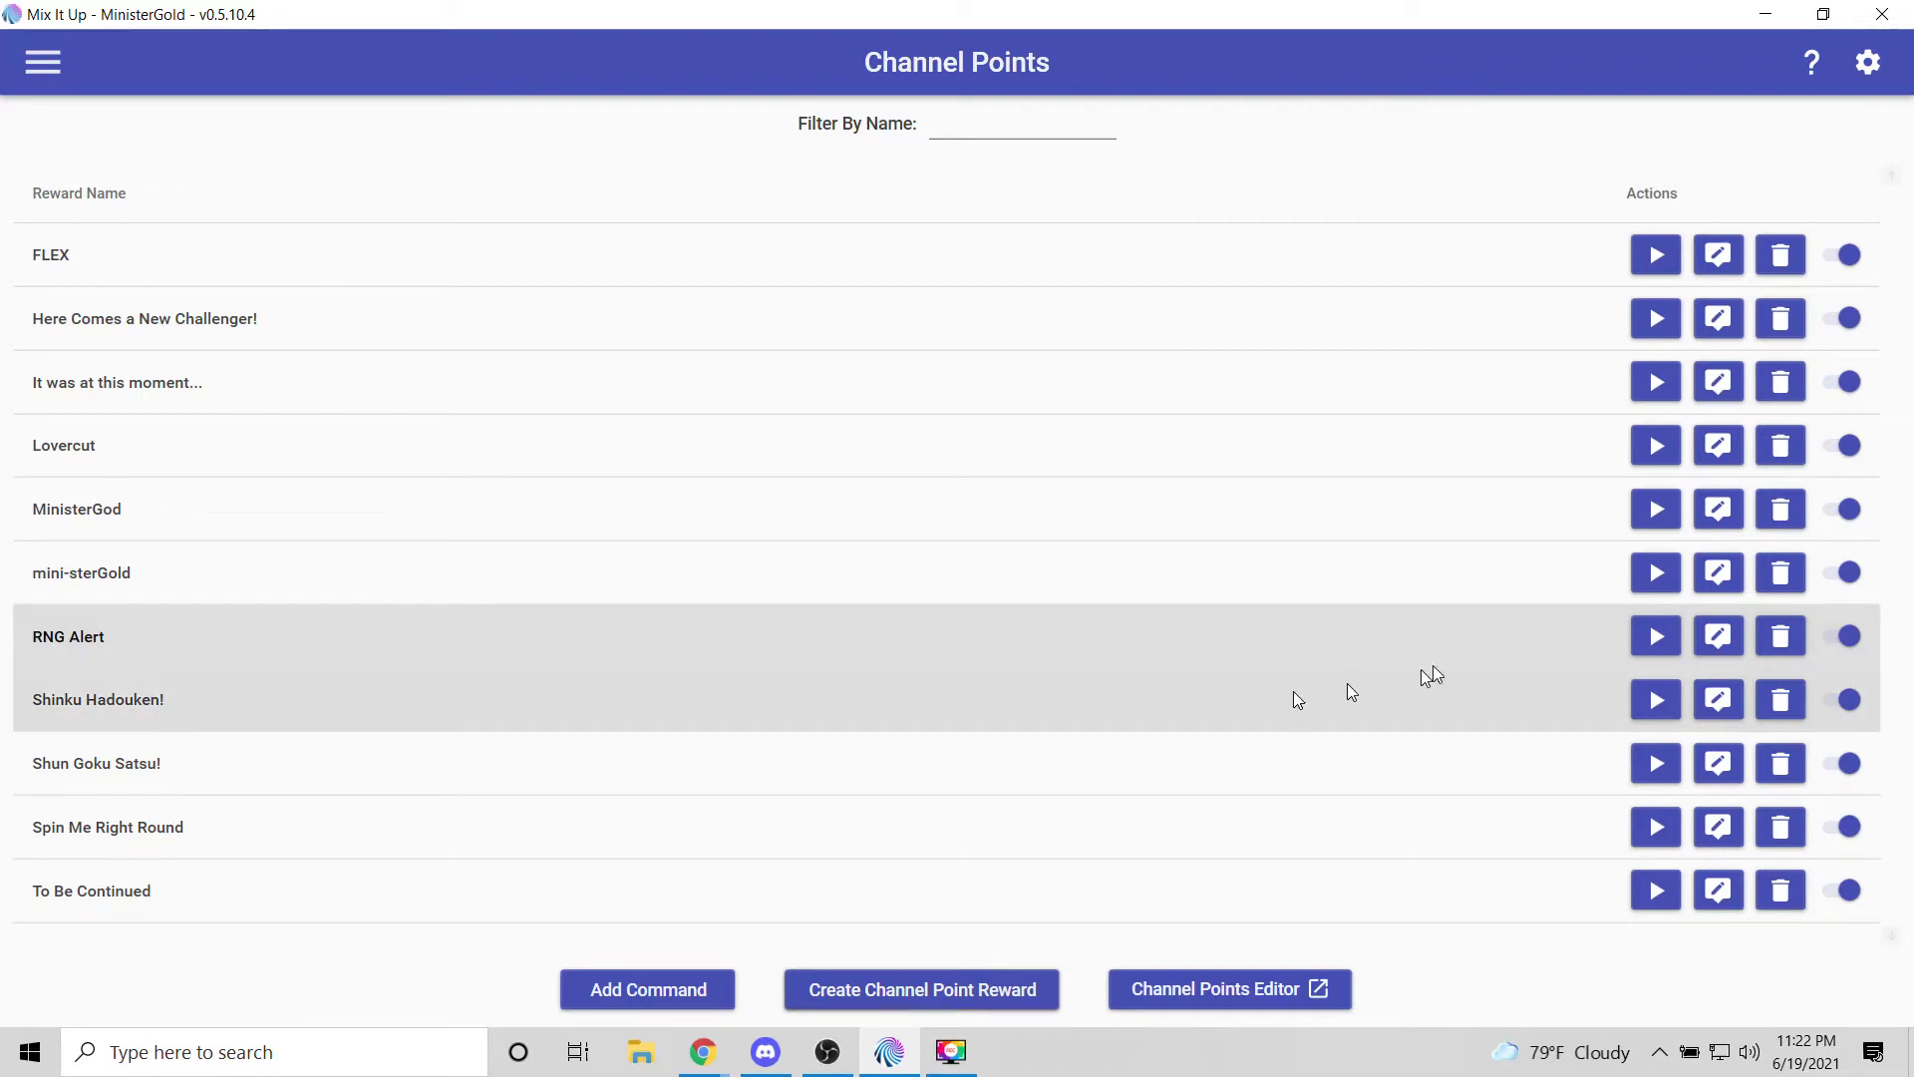
{"action": "left_click", "coordinate": [1719, 638]}
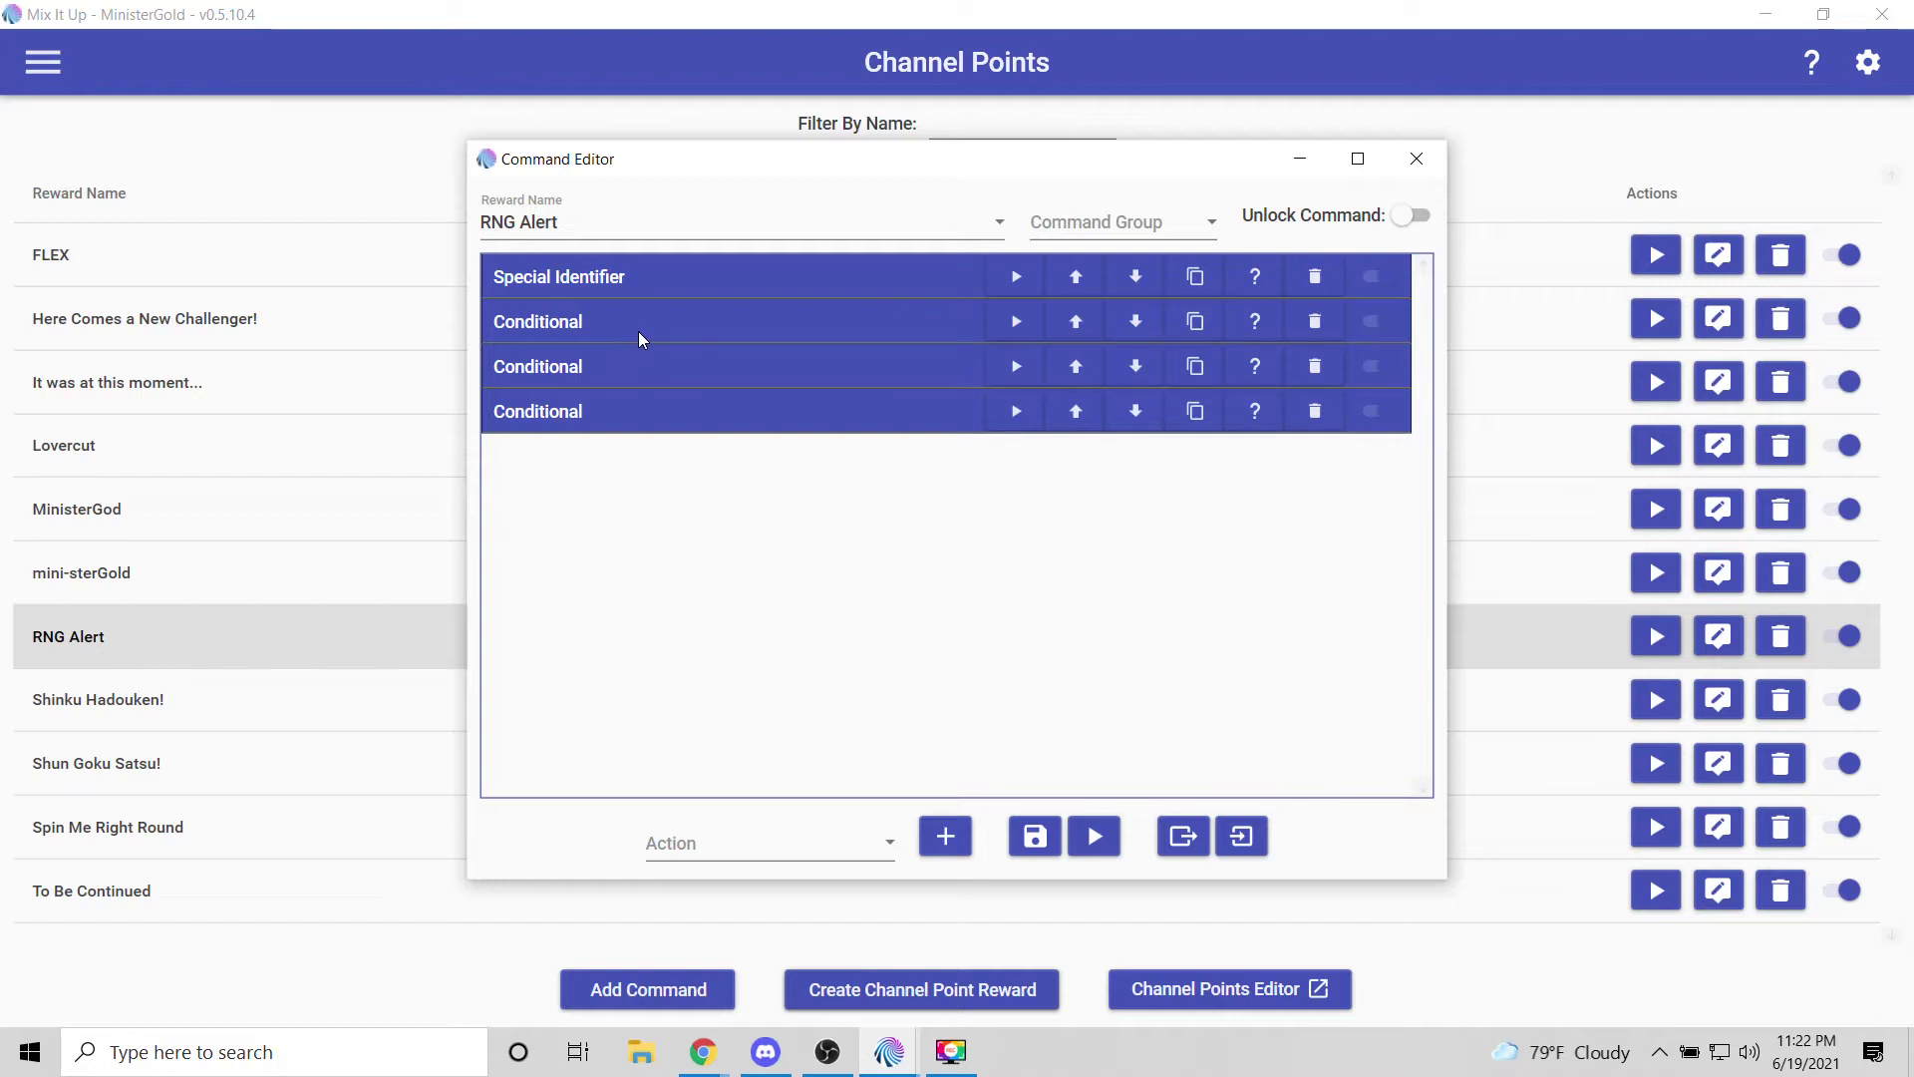
{"action": "left_click", "coordinate": [636, 327]}
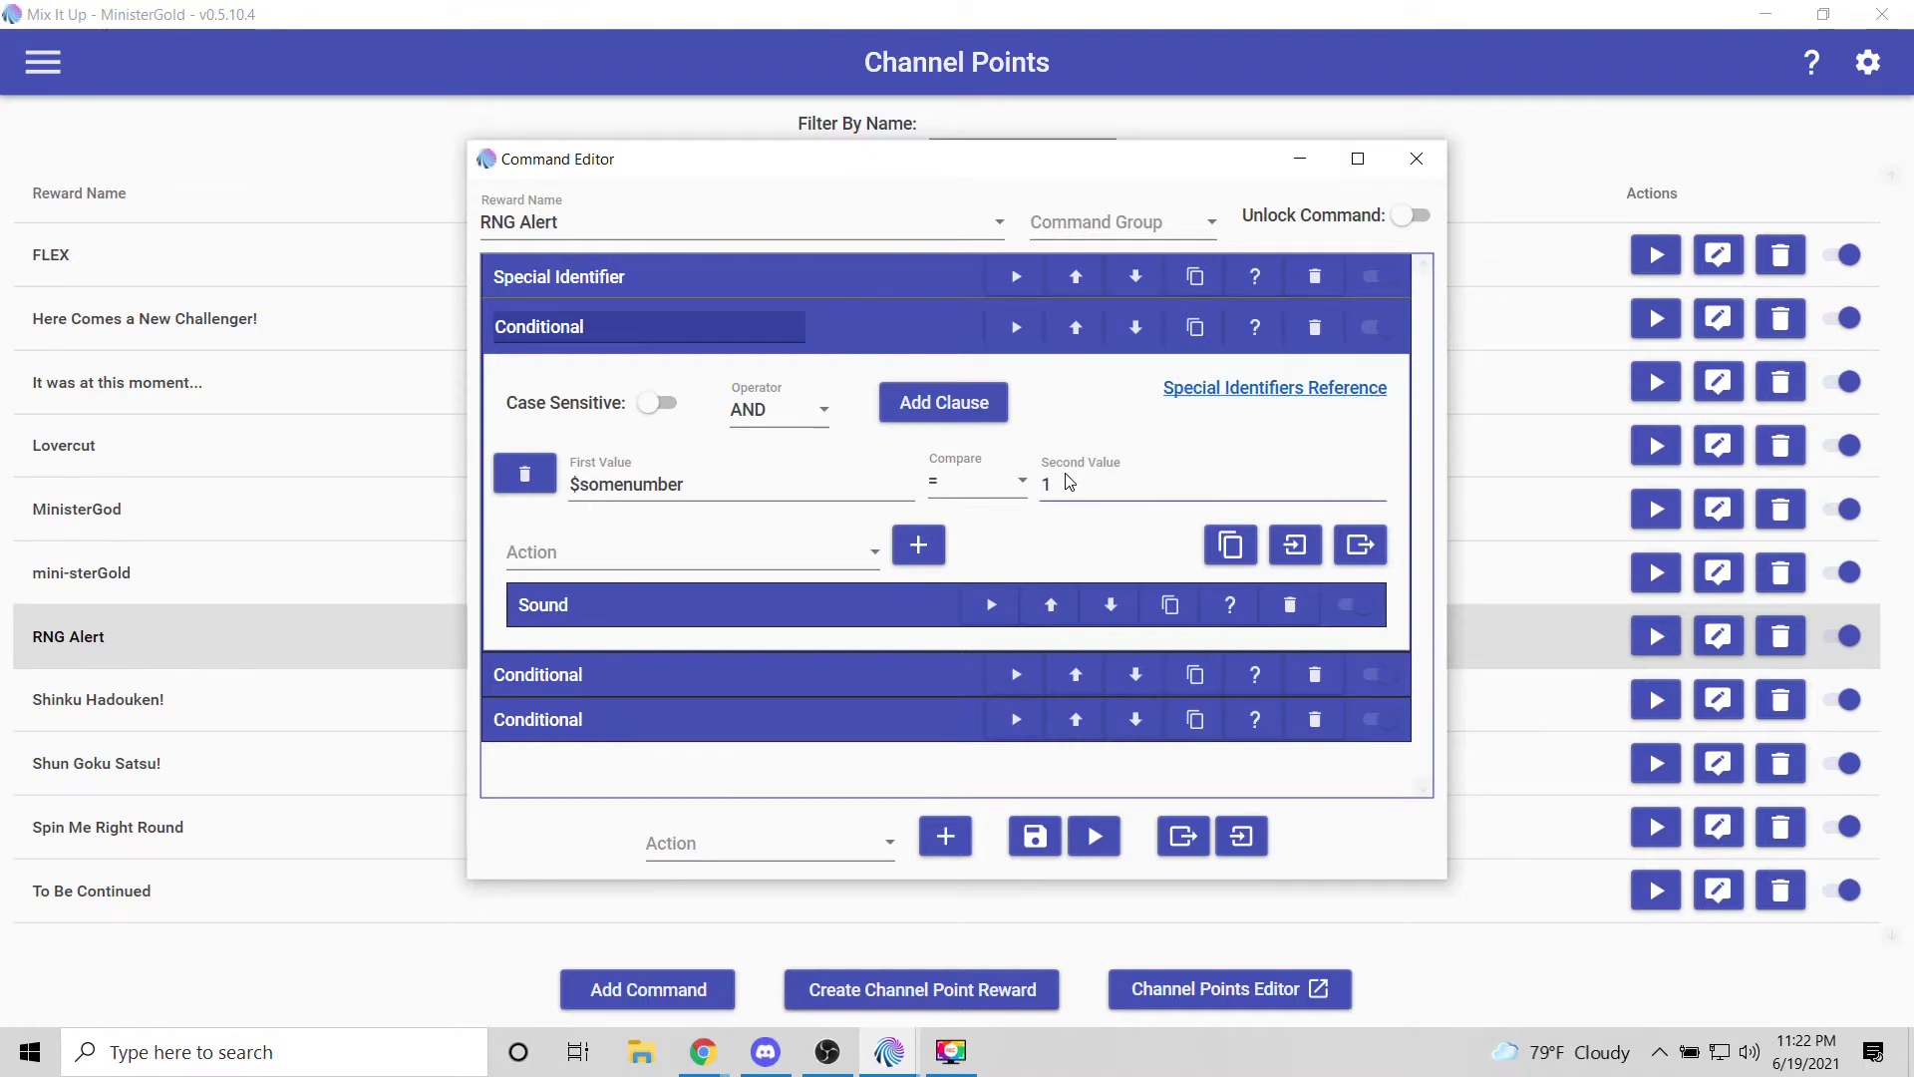
Switch to the Special Identifiers wiki page in Chrome and go from its contents list to the Random section.
{"action": "key", "text": "alt+Tab"}
{"action": "key", "text": "alt+Tab"}
{"action": "key", "text": "alt+Tab"}
{"action": "key", "text": "alt+Tab"}
{"action": "key", "text": "alt+Tab"}
{"action": "key", "text": "alt+Tab"}
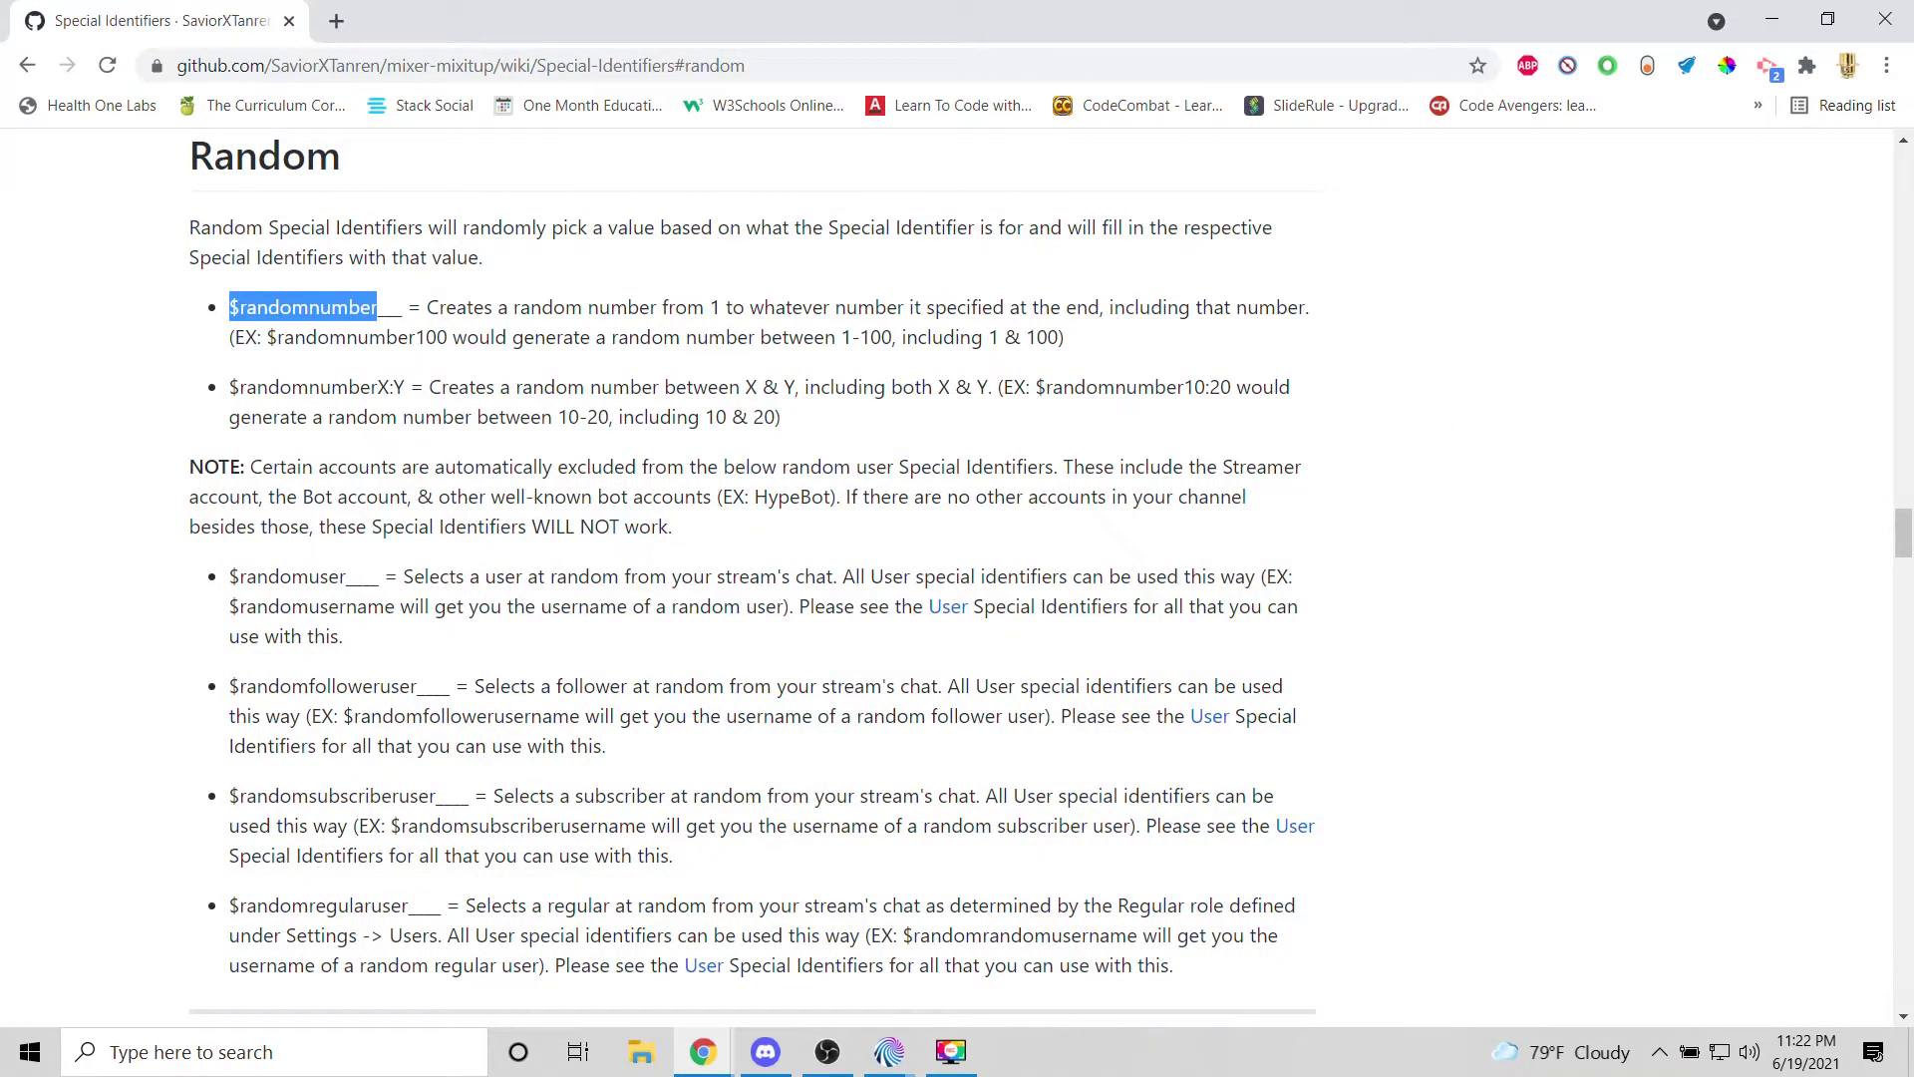
{"action": "left_click_drag", "start_coordinate": [1902, 538], "coordinate": [1902, 169]}
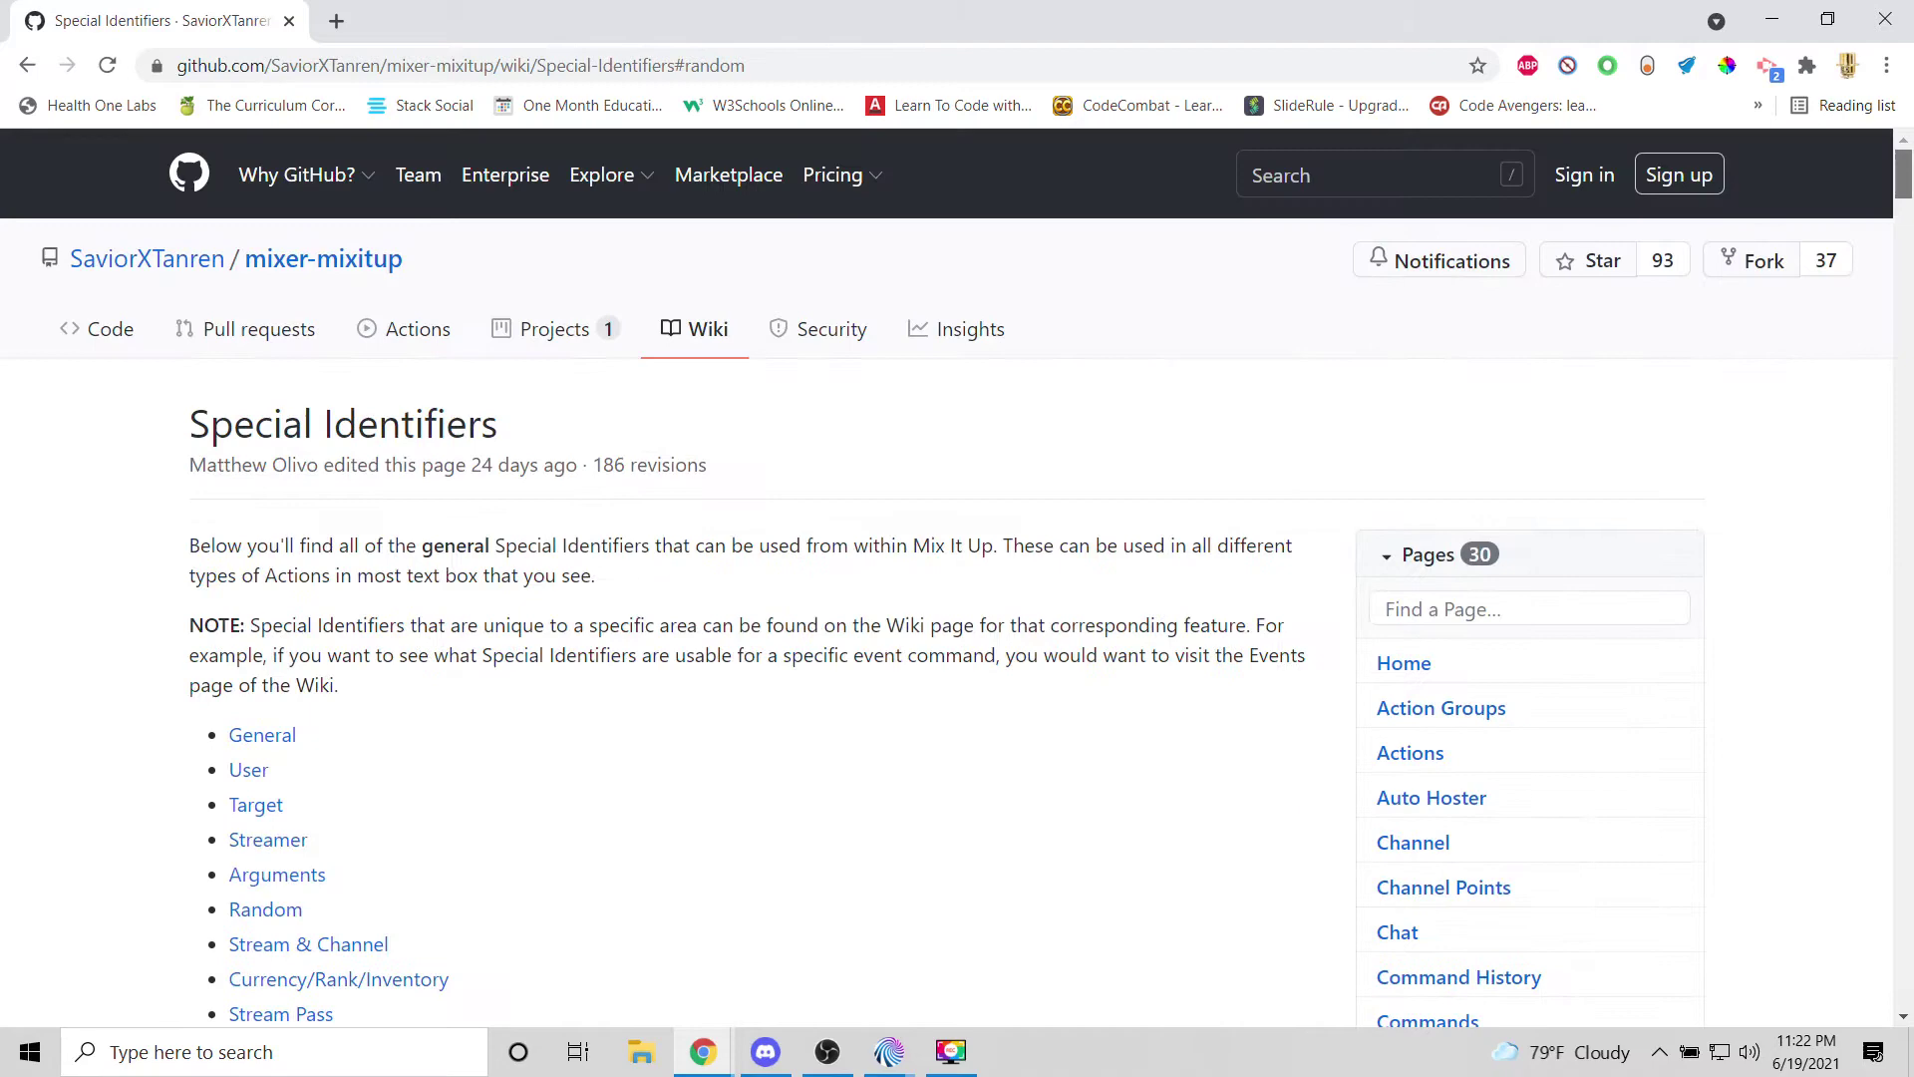
{"action": "scroll", "coordinate": [1034, 426], "scroll_direction": "down", "scroll_amount": 5}
{"action": "scroll", "coordinate": [974, 457], "scroll_direction": "up", "scroll_amount": 1}
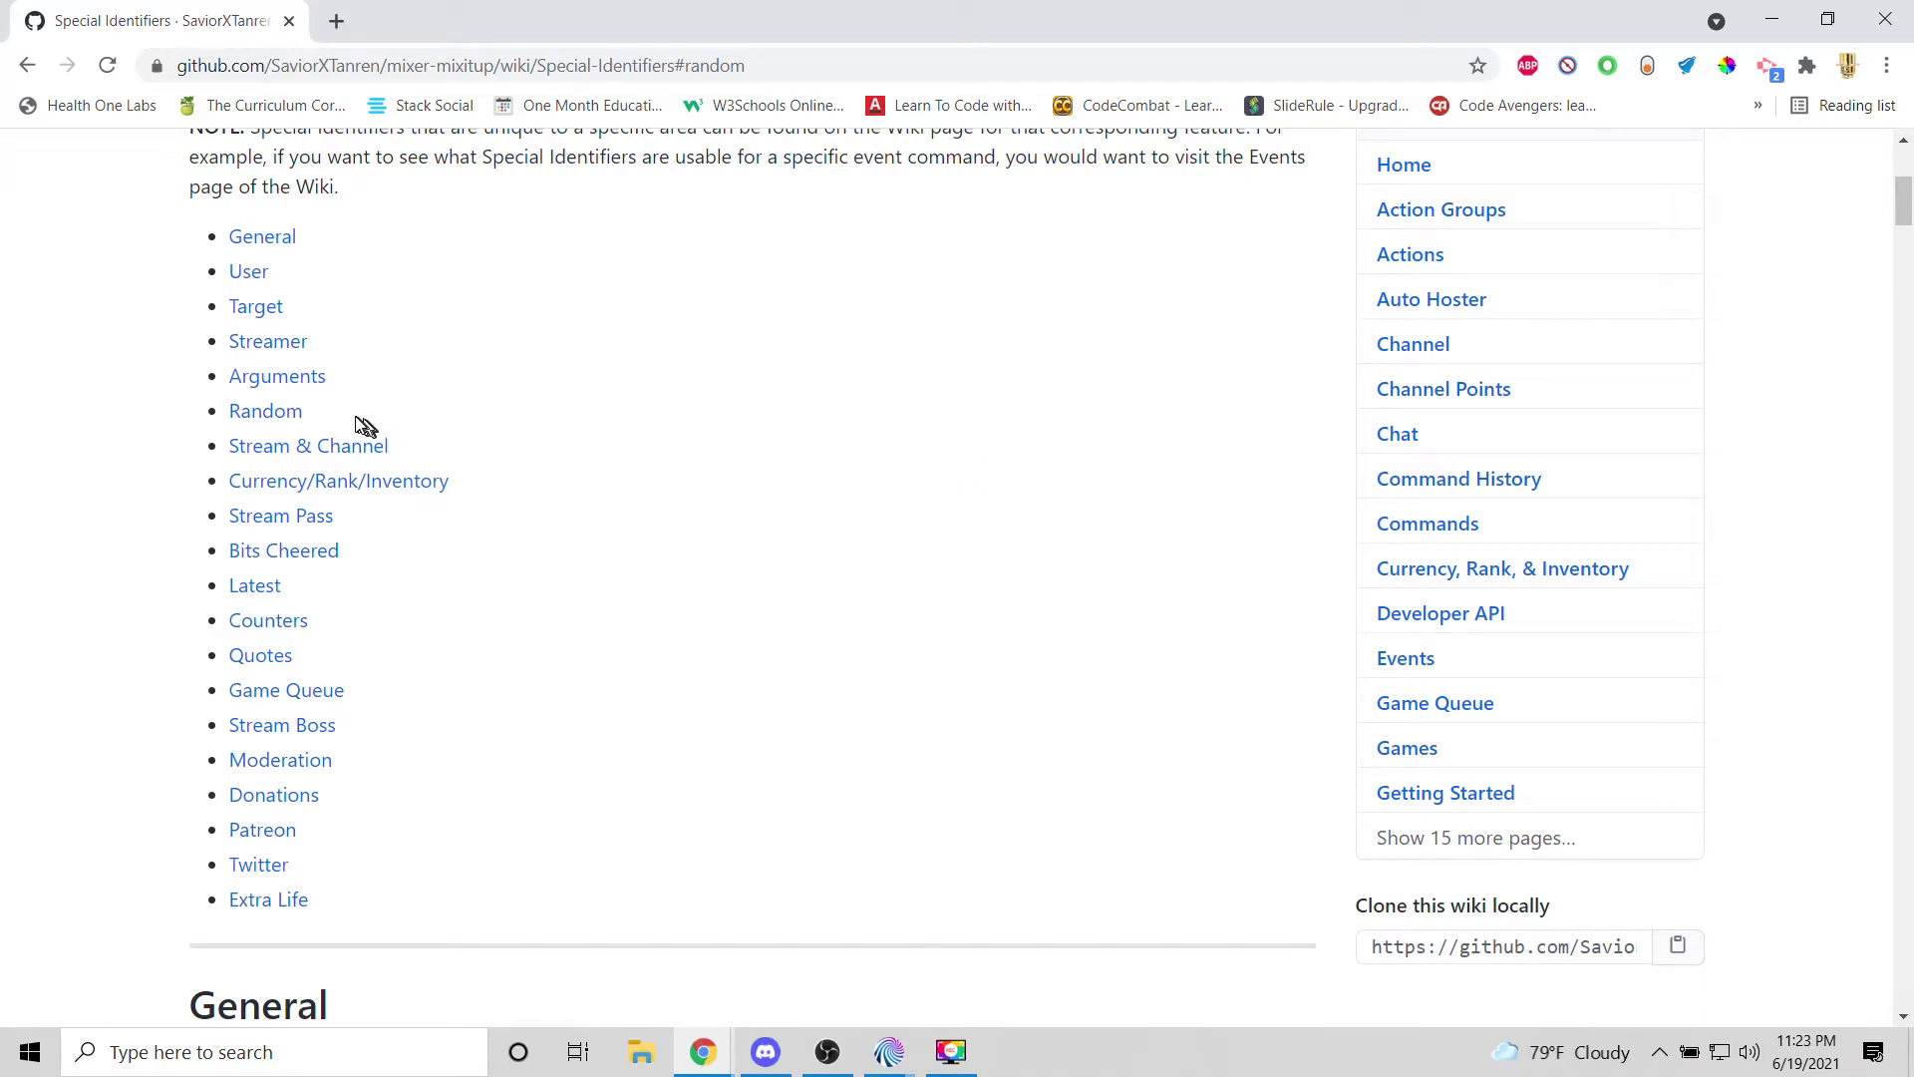
{"action": "left_click", "coordinate": [290, 424]}
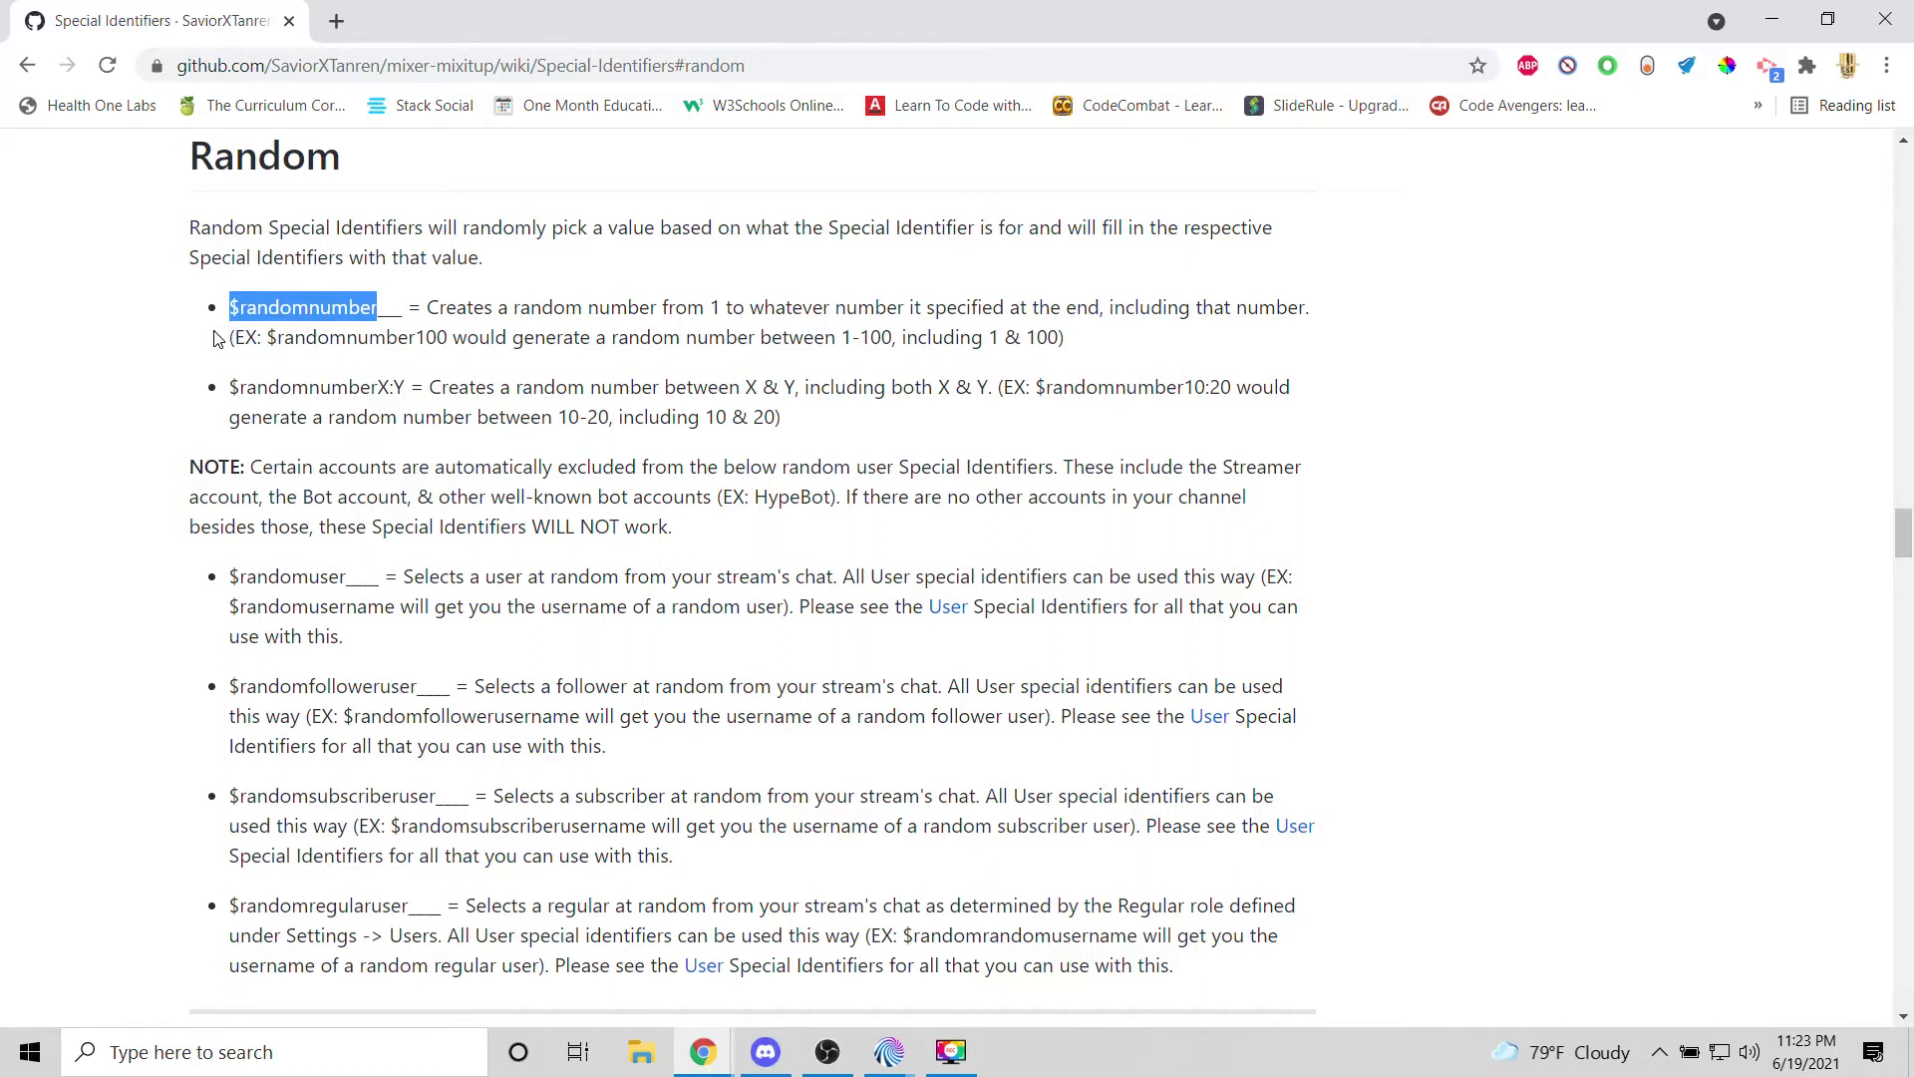
Return to Mix It Up's Command Editor, move it beside the wiki text, and expand the second Conditional to compare its clause with the first.
{"action": "key", "text": "alt+Tab"}
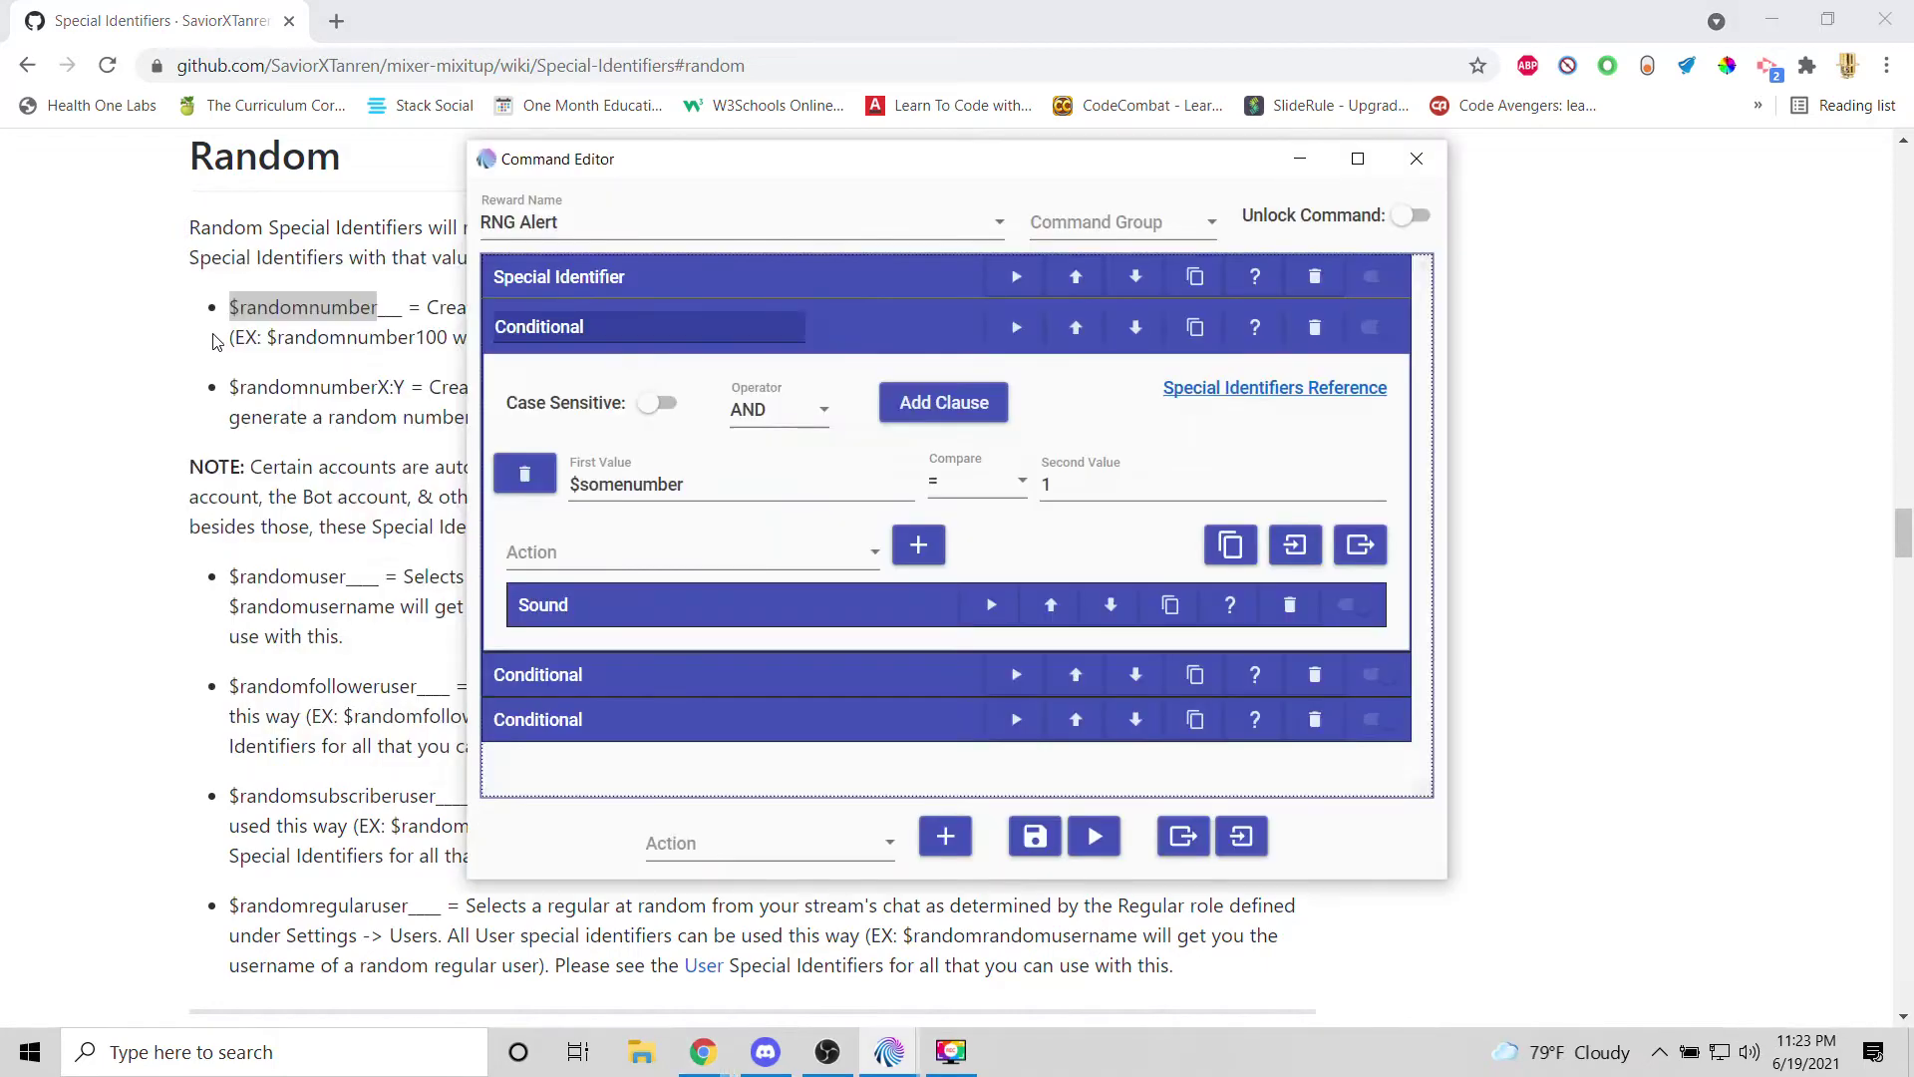
{"action": "left_click_drag", "start_coordinate": [615, 164], "coordinate": [794, 189]}
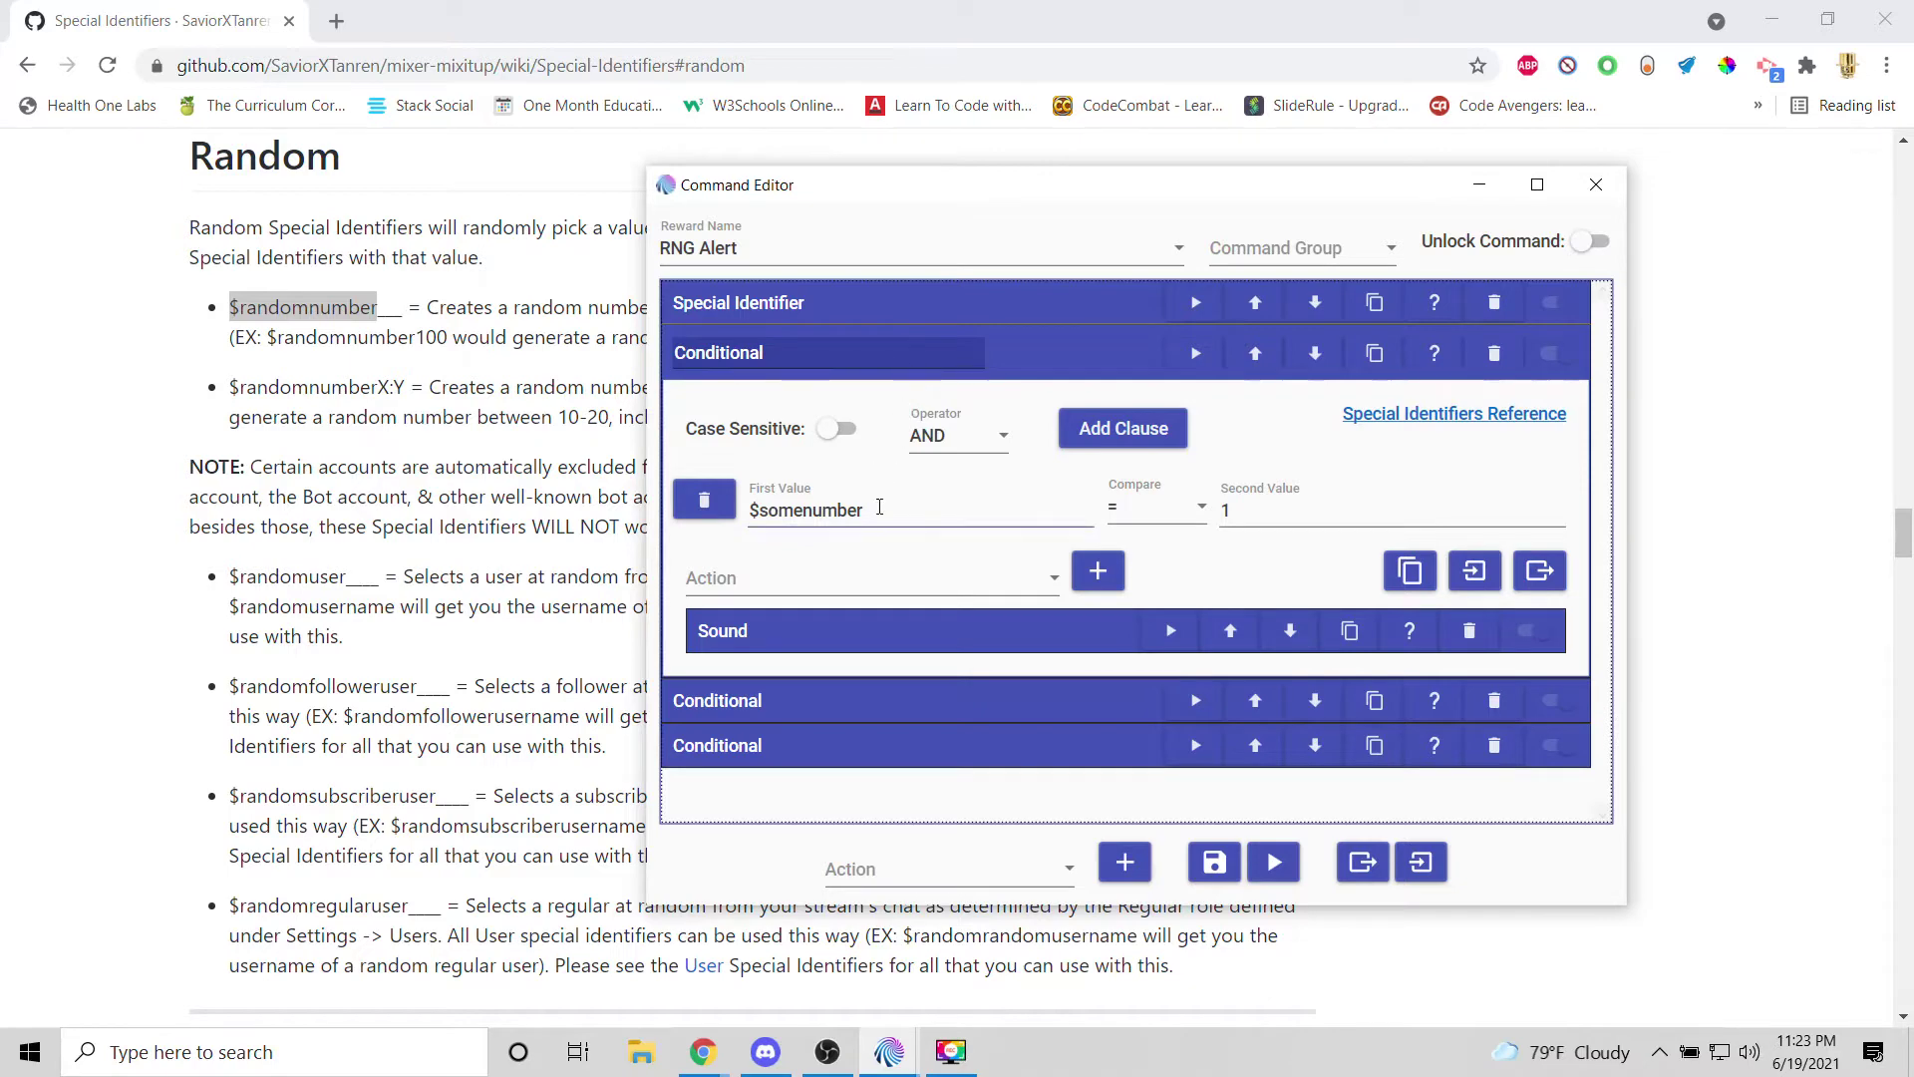
{"action": "left_click", "coordinate": [833, 698]}
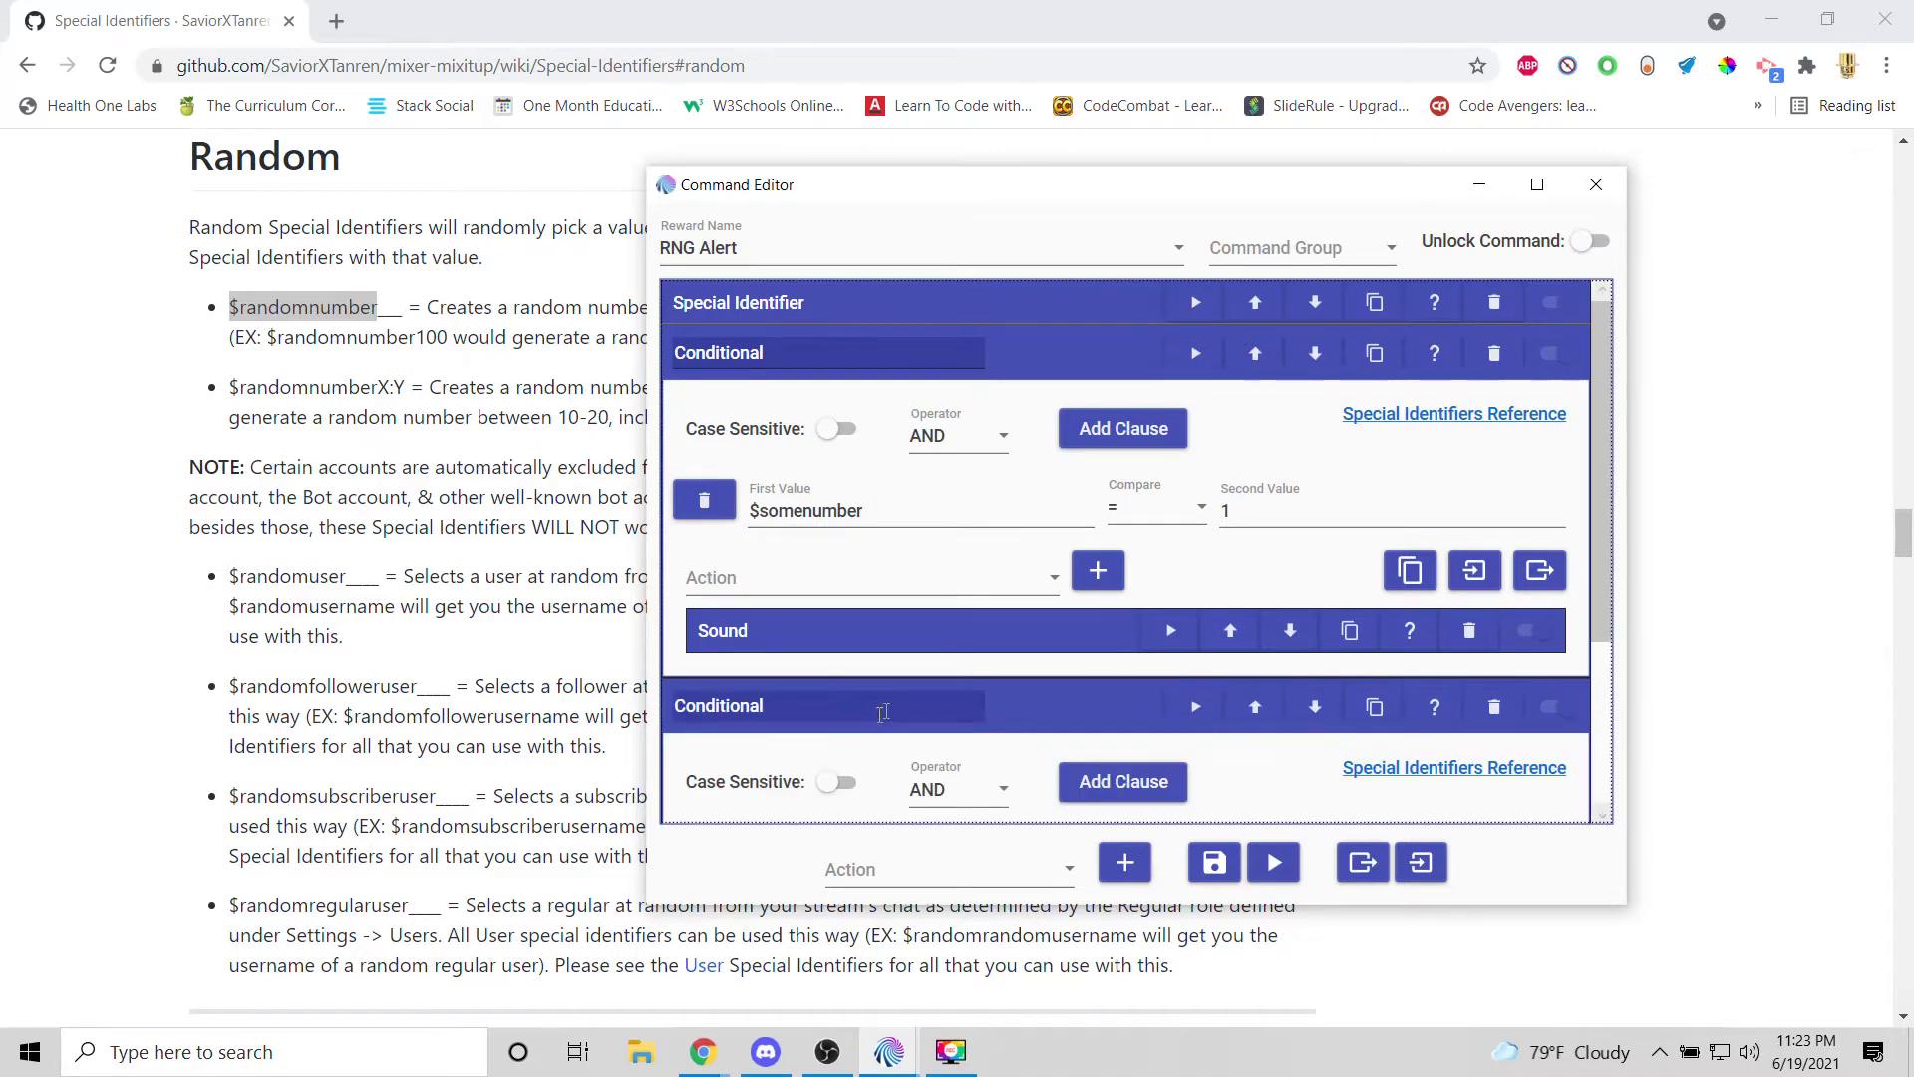
{"action": "scroll", "coordinate": [884, 712], "scroll_direction": "down", "scroll_amount": 2}
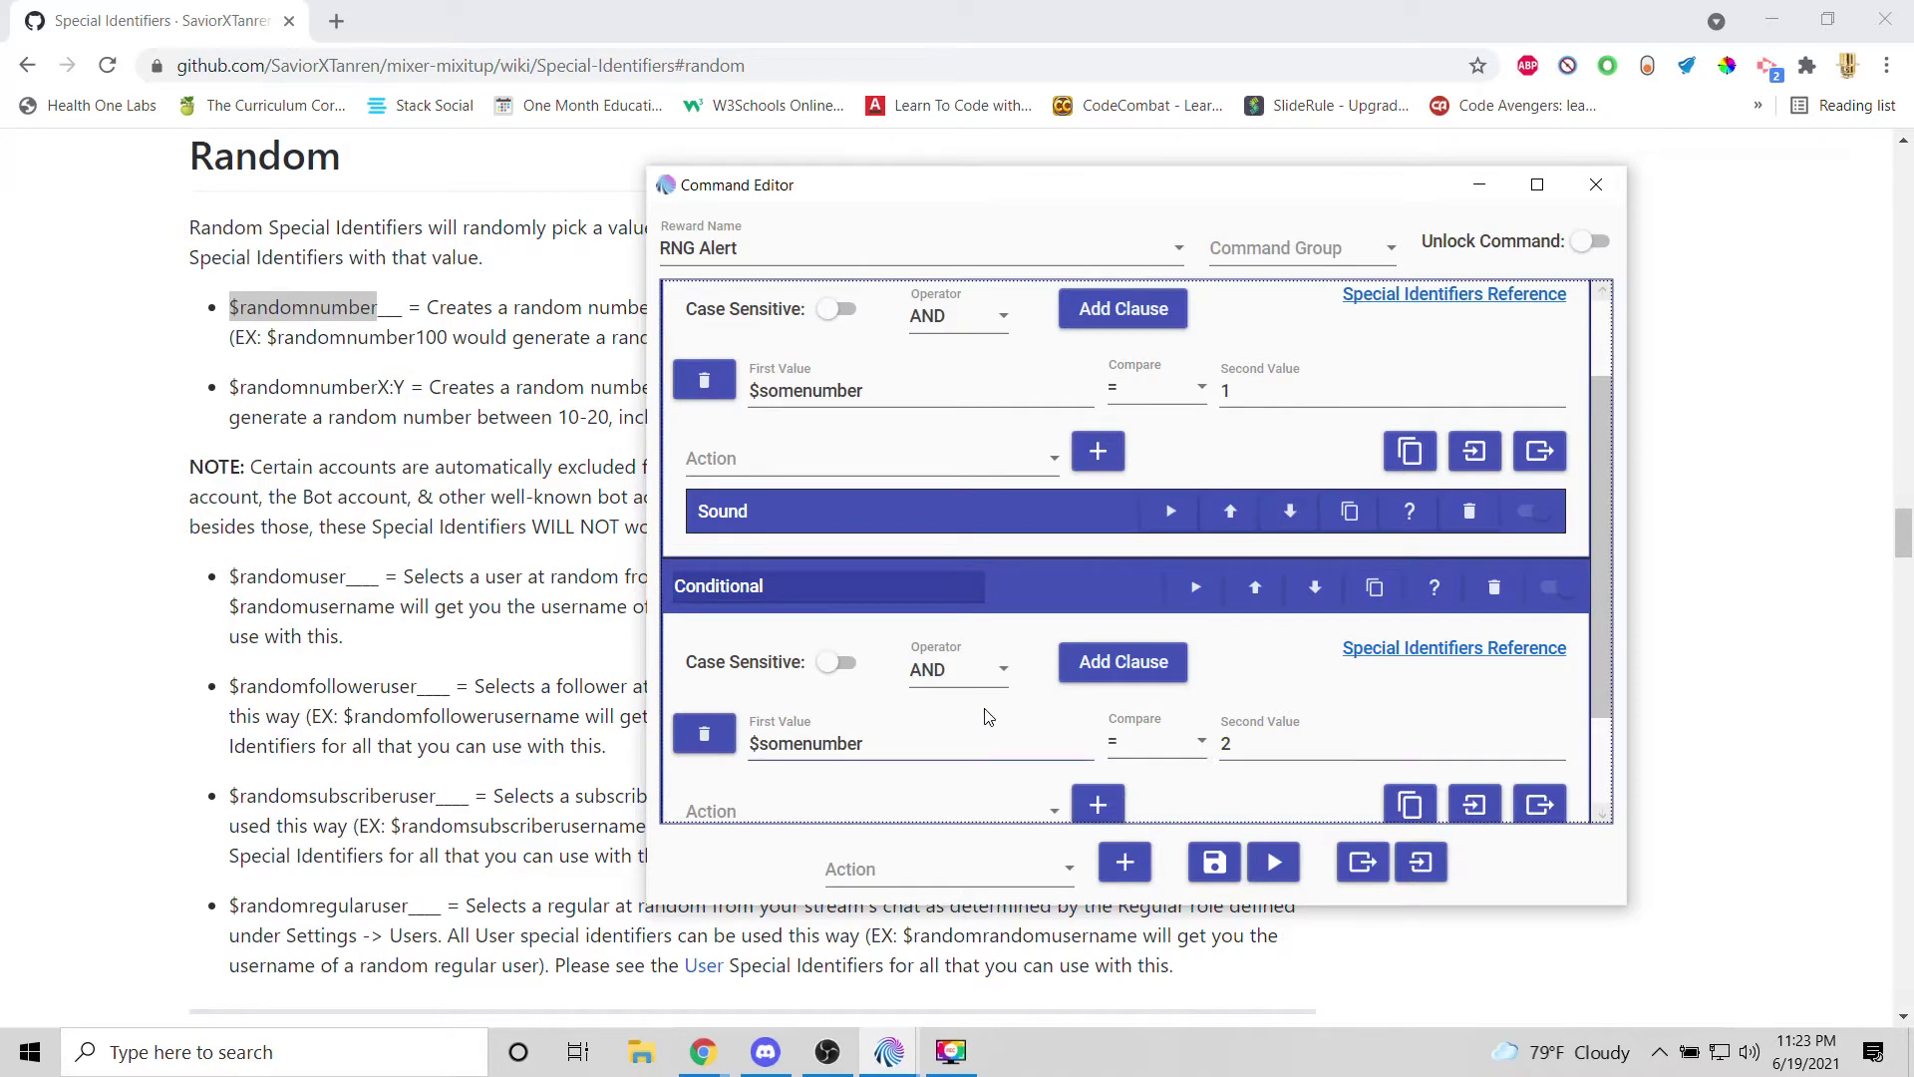
{"action": "scroll", "coordinate": [962, 698], "scroll_direction": "up", "scroll_amount": 1}
{"action": "scroll", "coordinate": [962, 697], "scroll_direction": "down", "scroll_amount": 1}
{"action": "scroll", "coordinate": [957, 698], "scroll_direction": "up", "scroll_amount": 1}
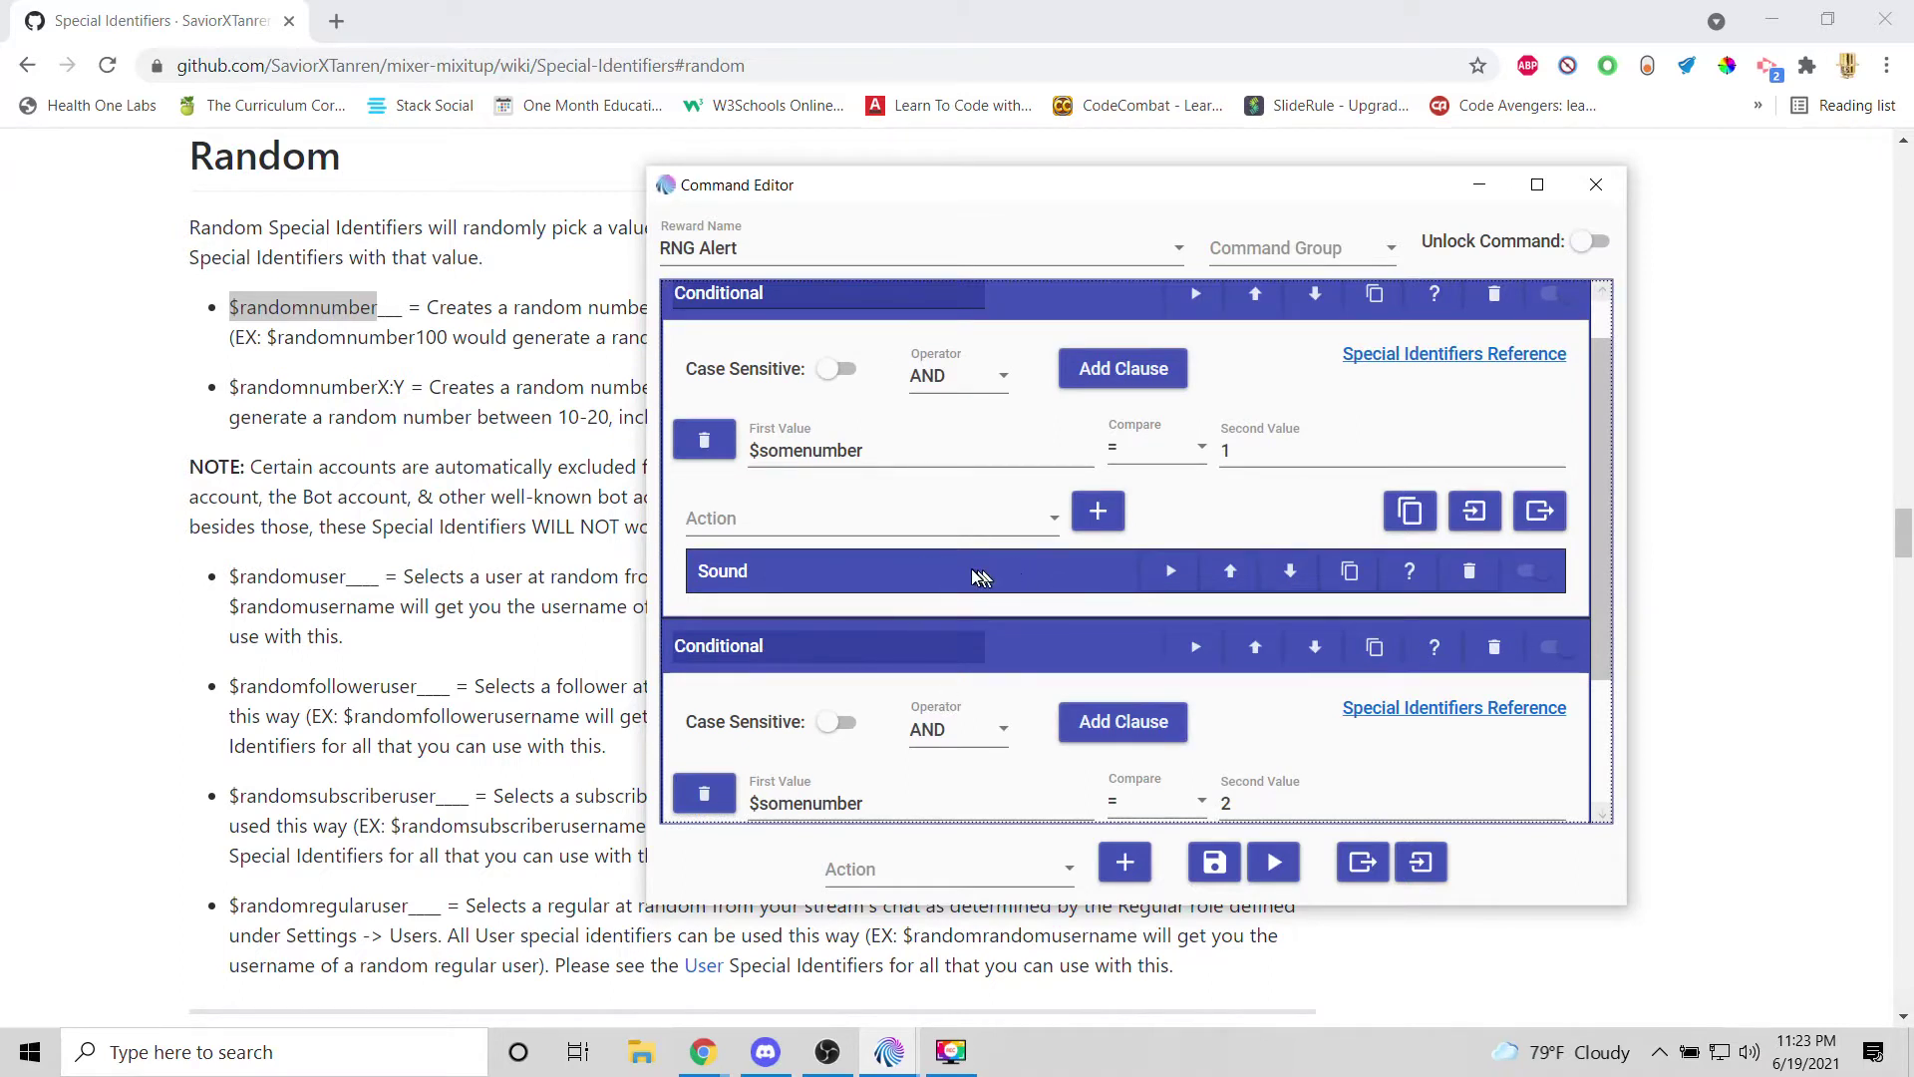
{"action": "scroll", "coordinate": [973, 571], "scroll_direction": "down", "scroll_amount": 2}
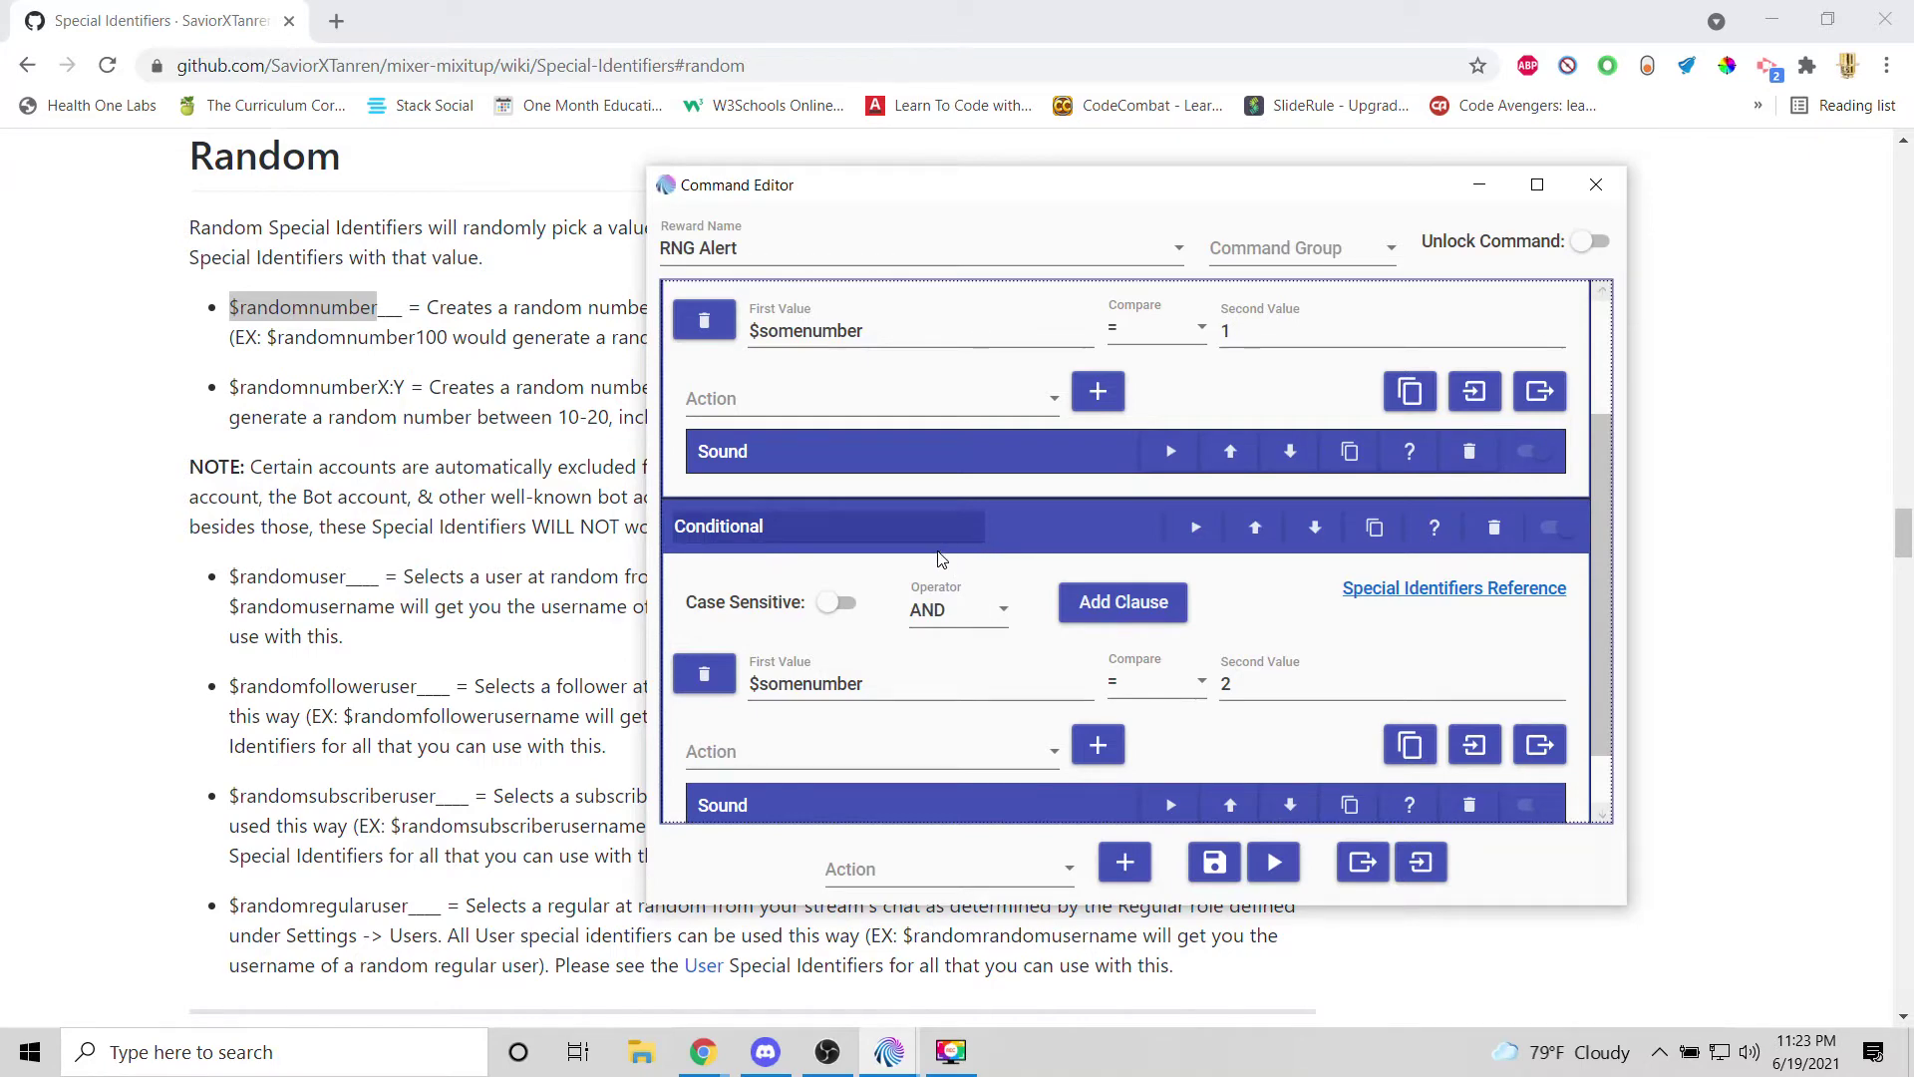
{"action": "scroll", "coordinate": [937, 554], "scroll_direction": "up", "scroll_amount": 3}
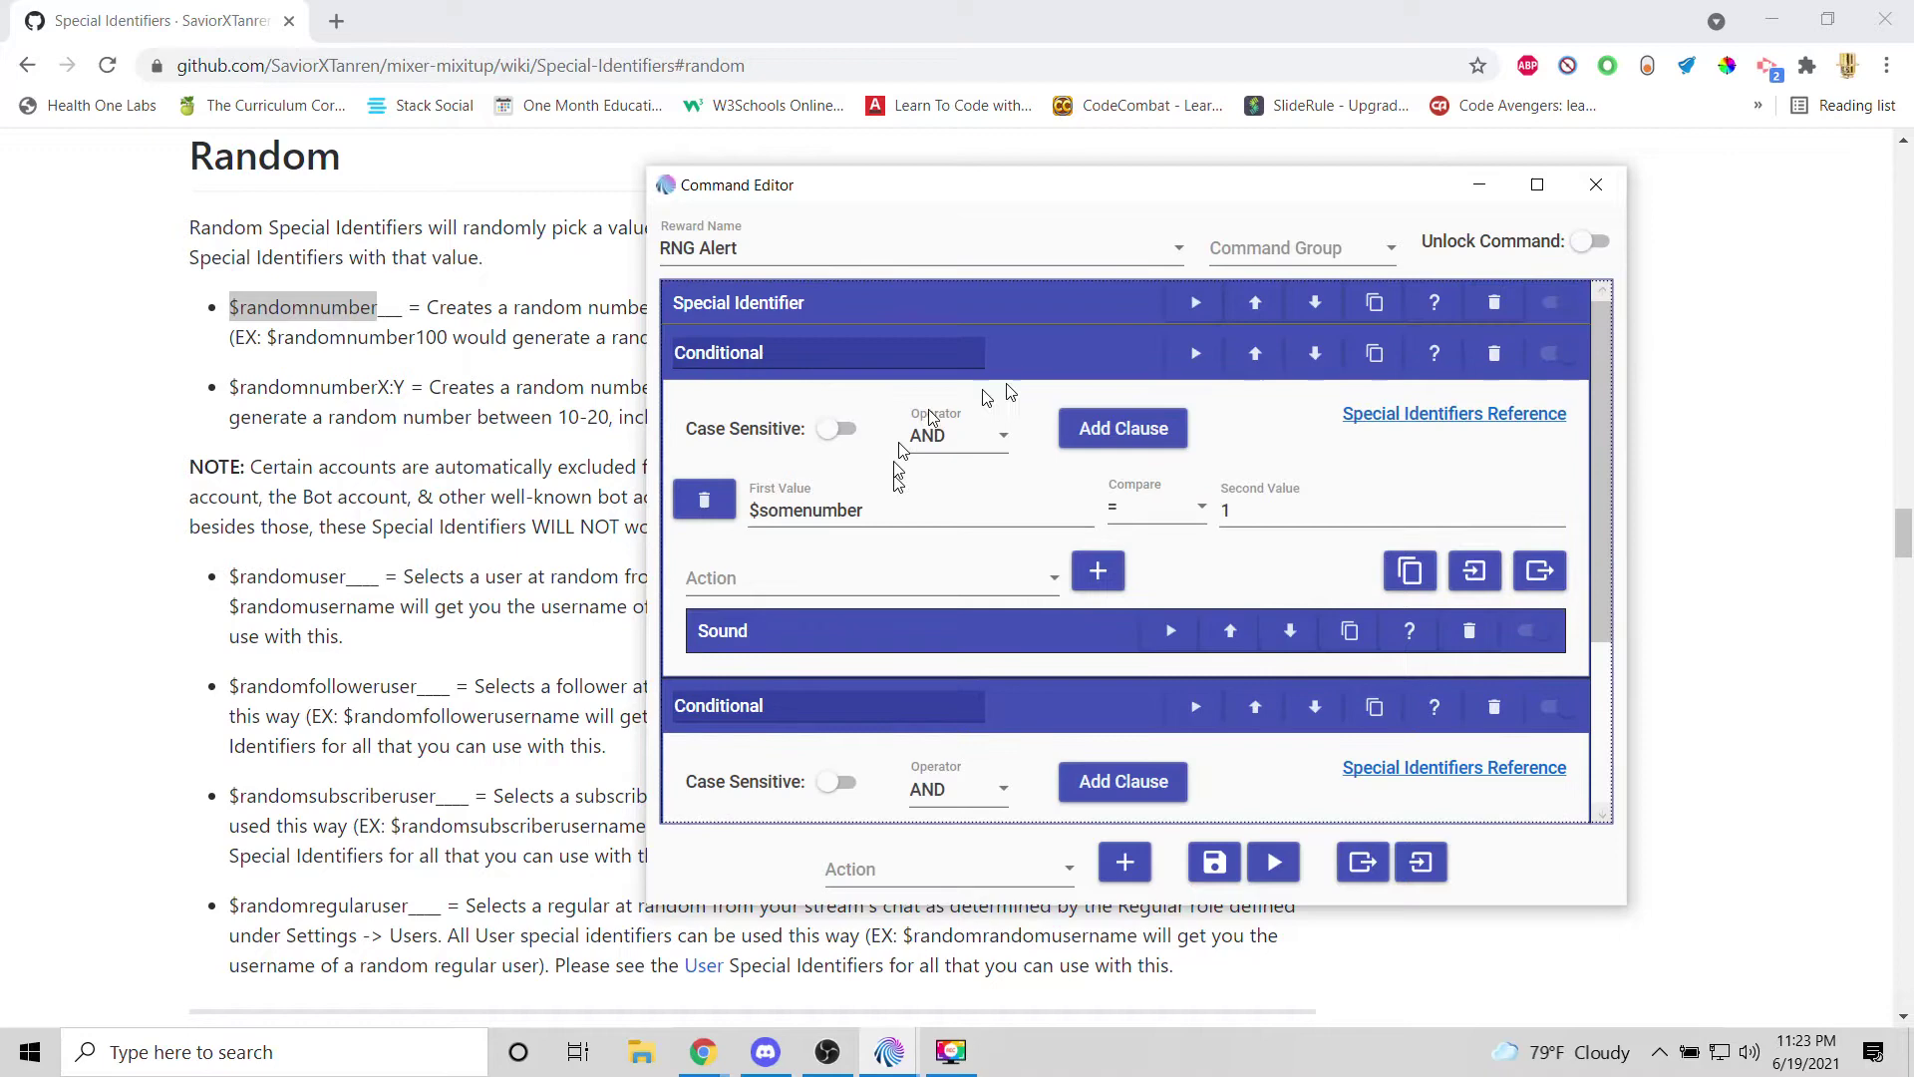
{"action": "scroll", "coordinate": [937, 513], "scroll_direction": "down", "scroll_amount": 2}
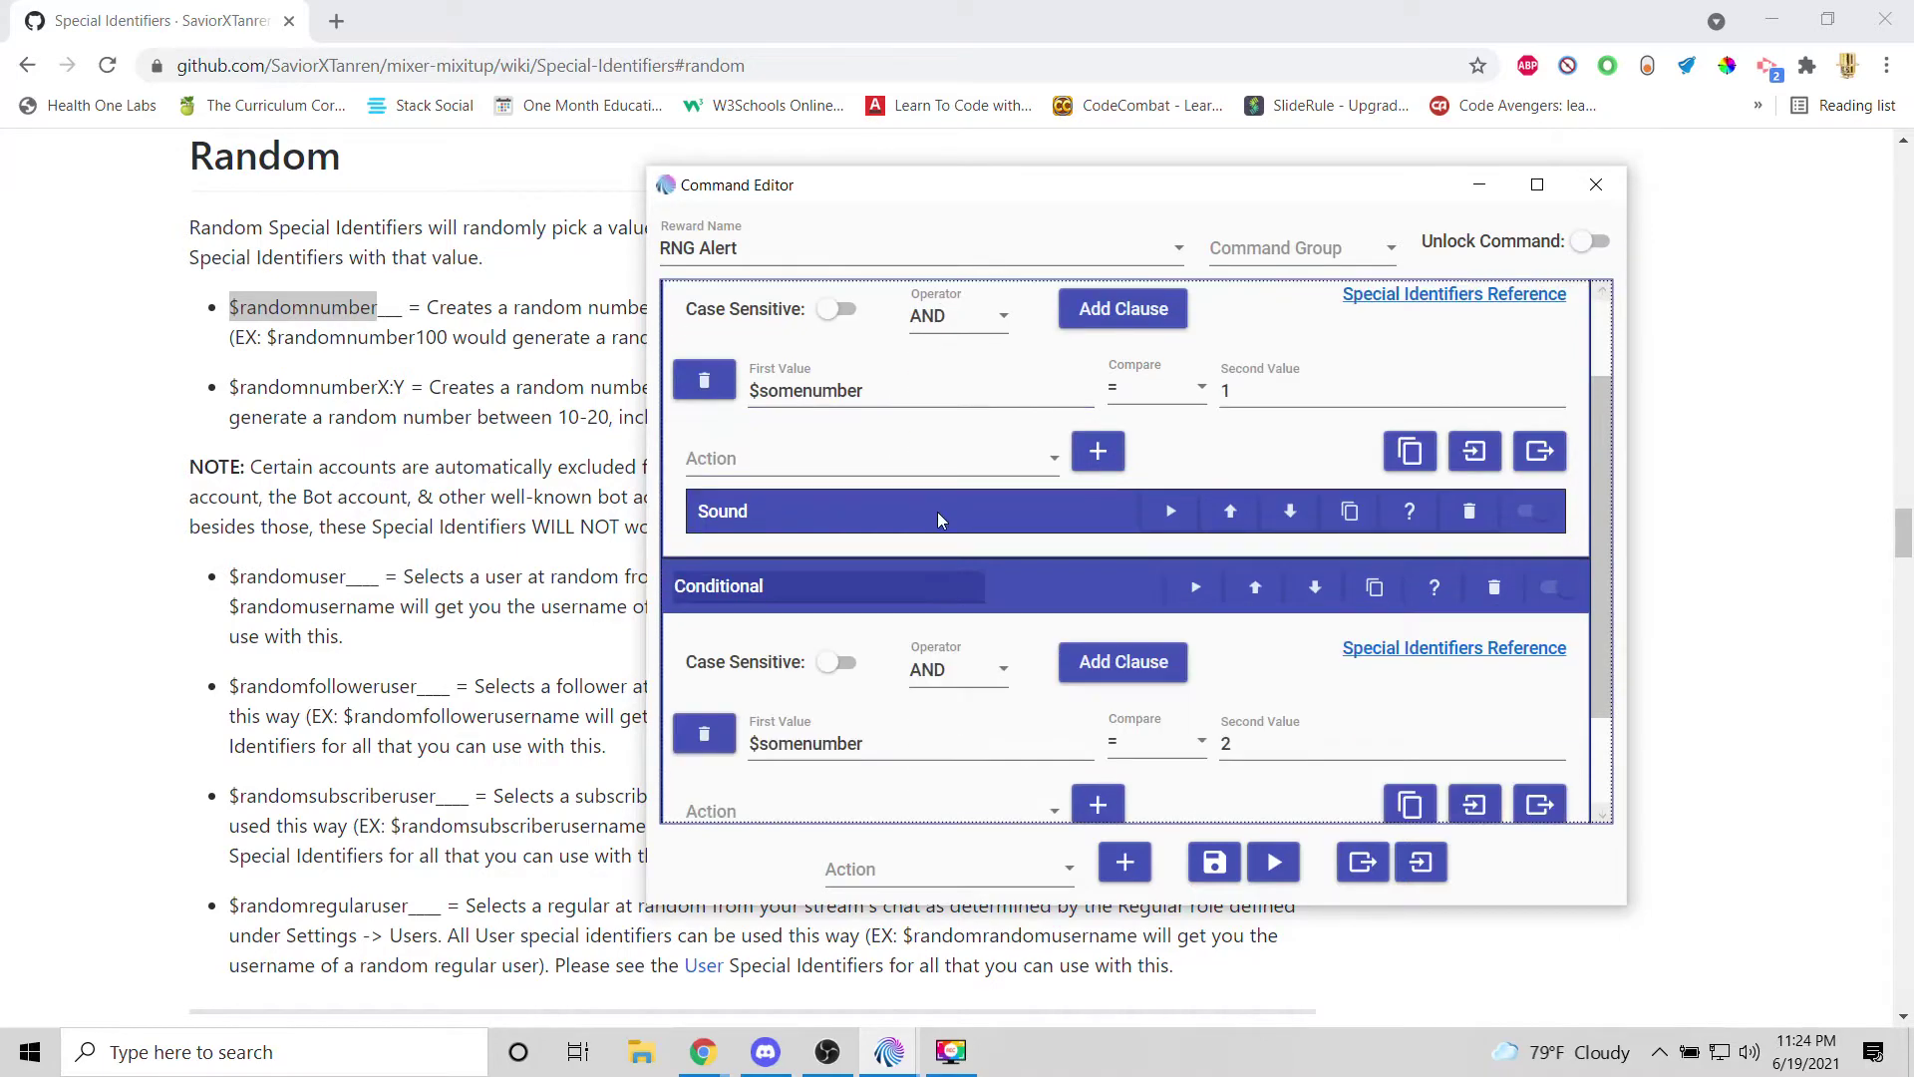
Expand the third Conditional and examine the $somenumber clauses and Sound actions of all three Conditionals.
{"action": "scroll", "coordinate": [937, 512], "scroll_direction": "down", "scroll_amount": 2}
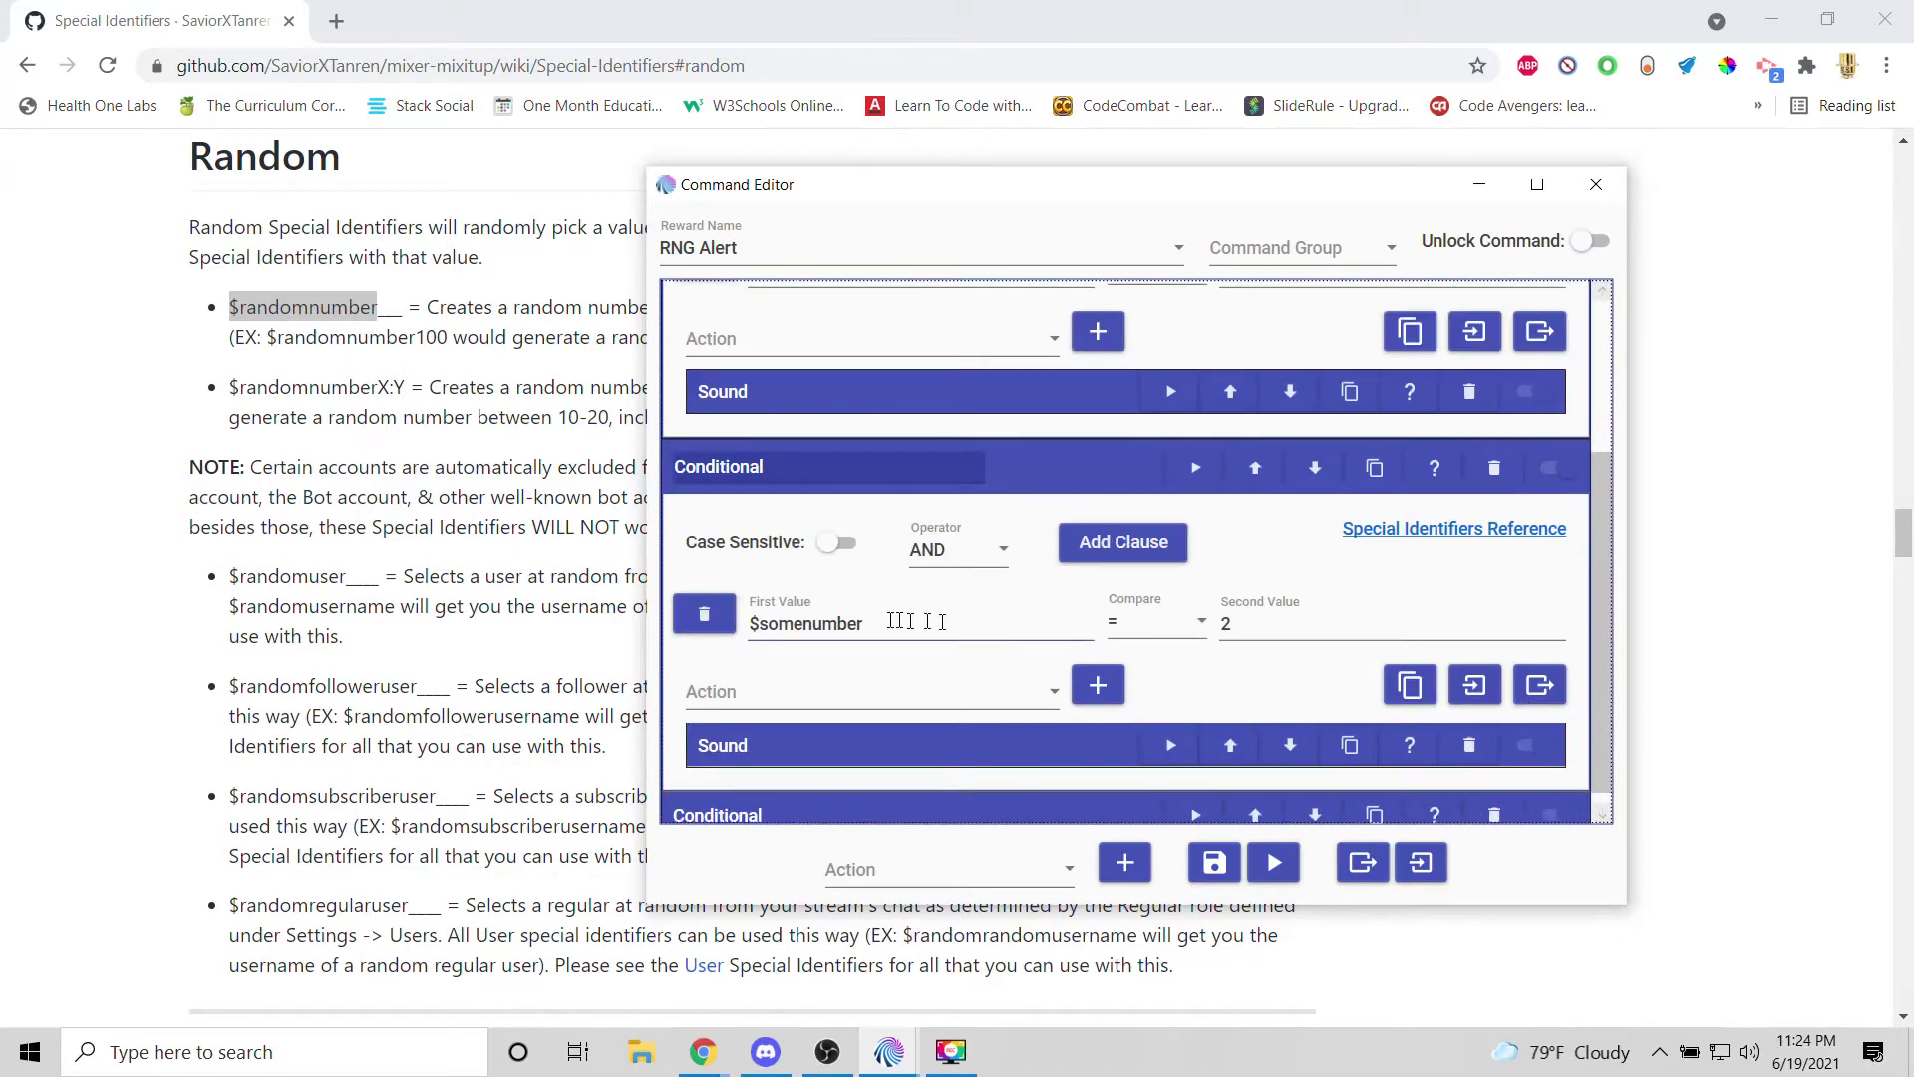
{"action": "scroll", "coordinate": [927, 623], "scroll_direction": "down", "scroll_amount": 3}
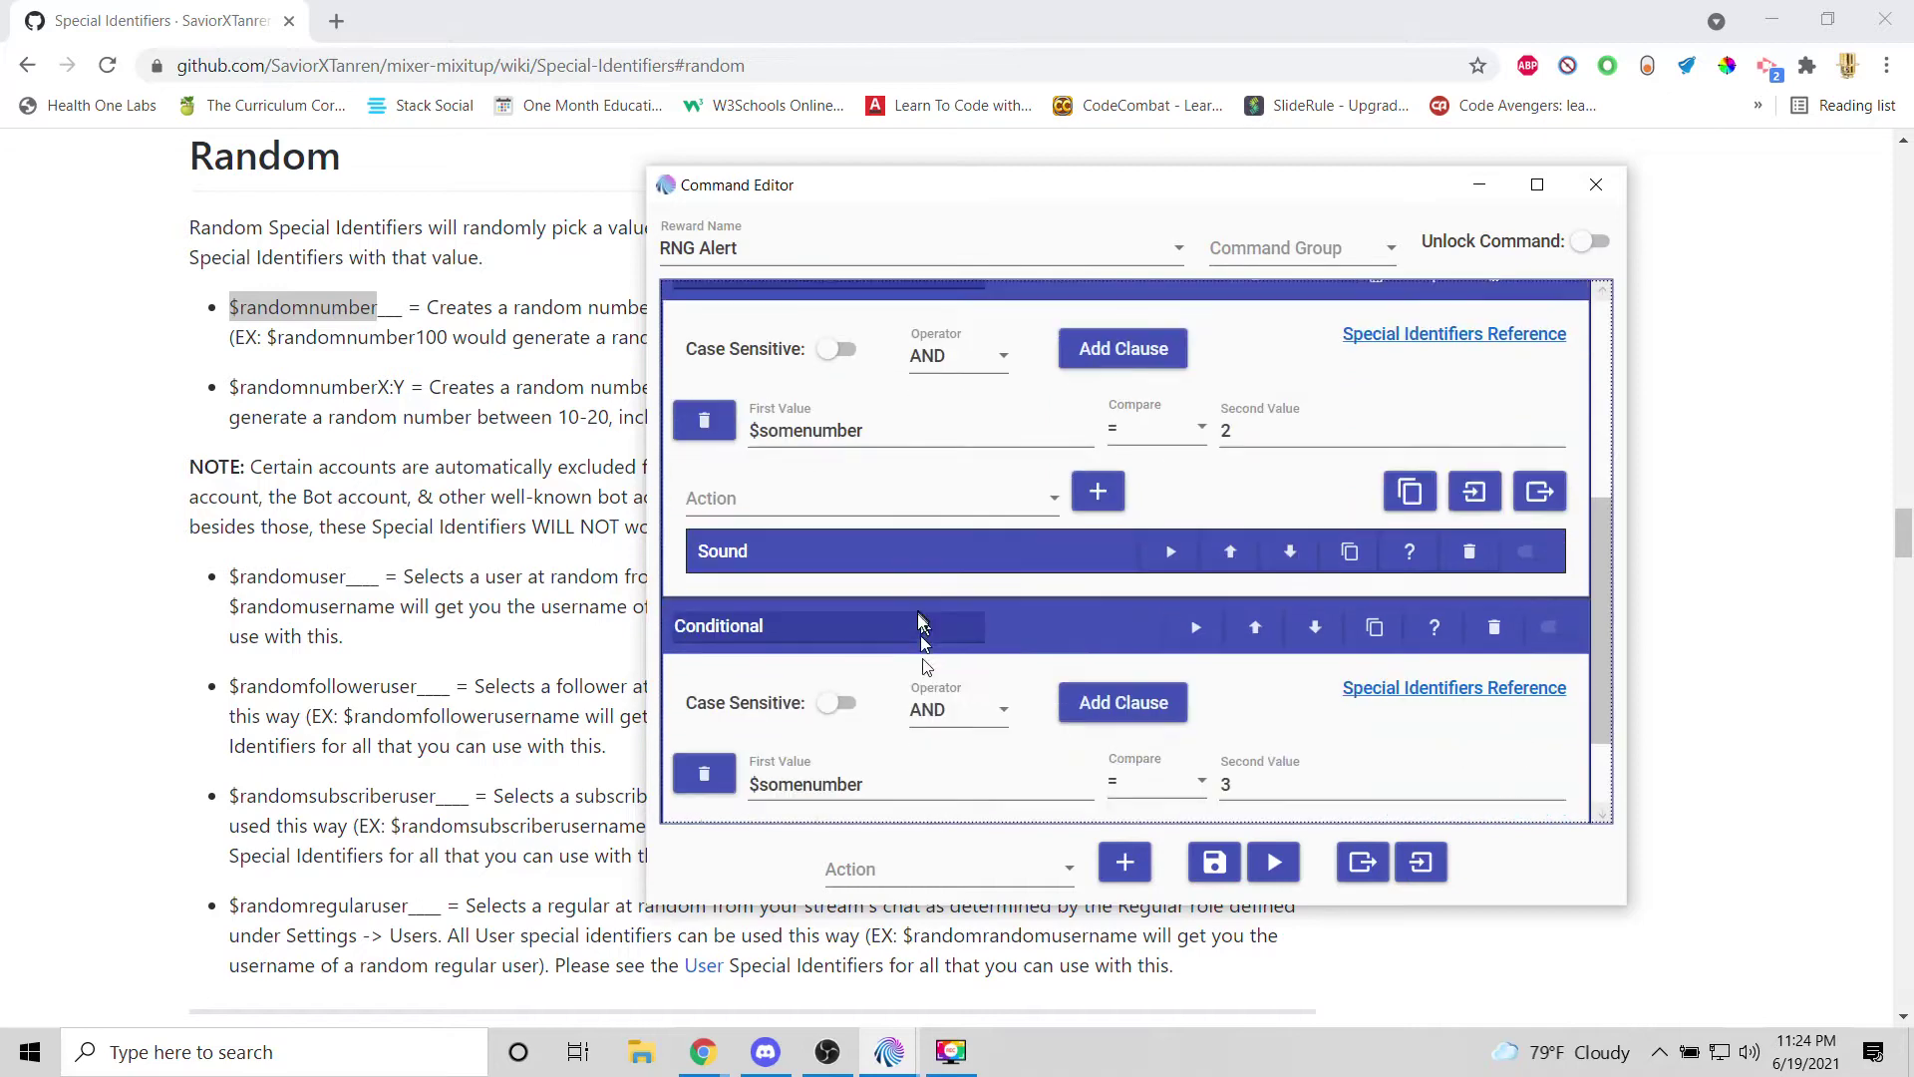
{"action": "scroll", "coordinate": [921, 628], "scroll_direction": "down", "scroll_amount": 2}
{"action": "scroll", "coordinate": [902, 653], "scroll_direction": "up", "scroll_amount": 1}
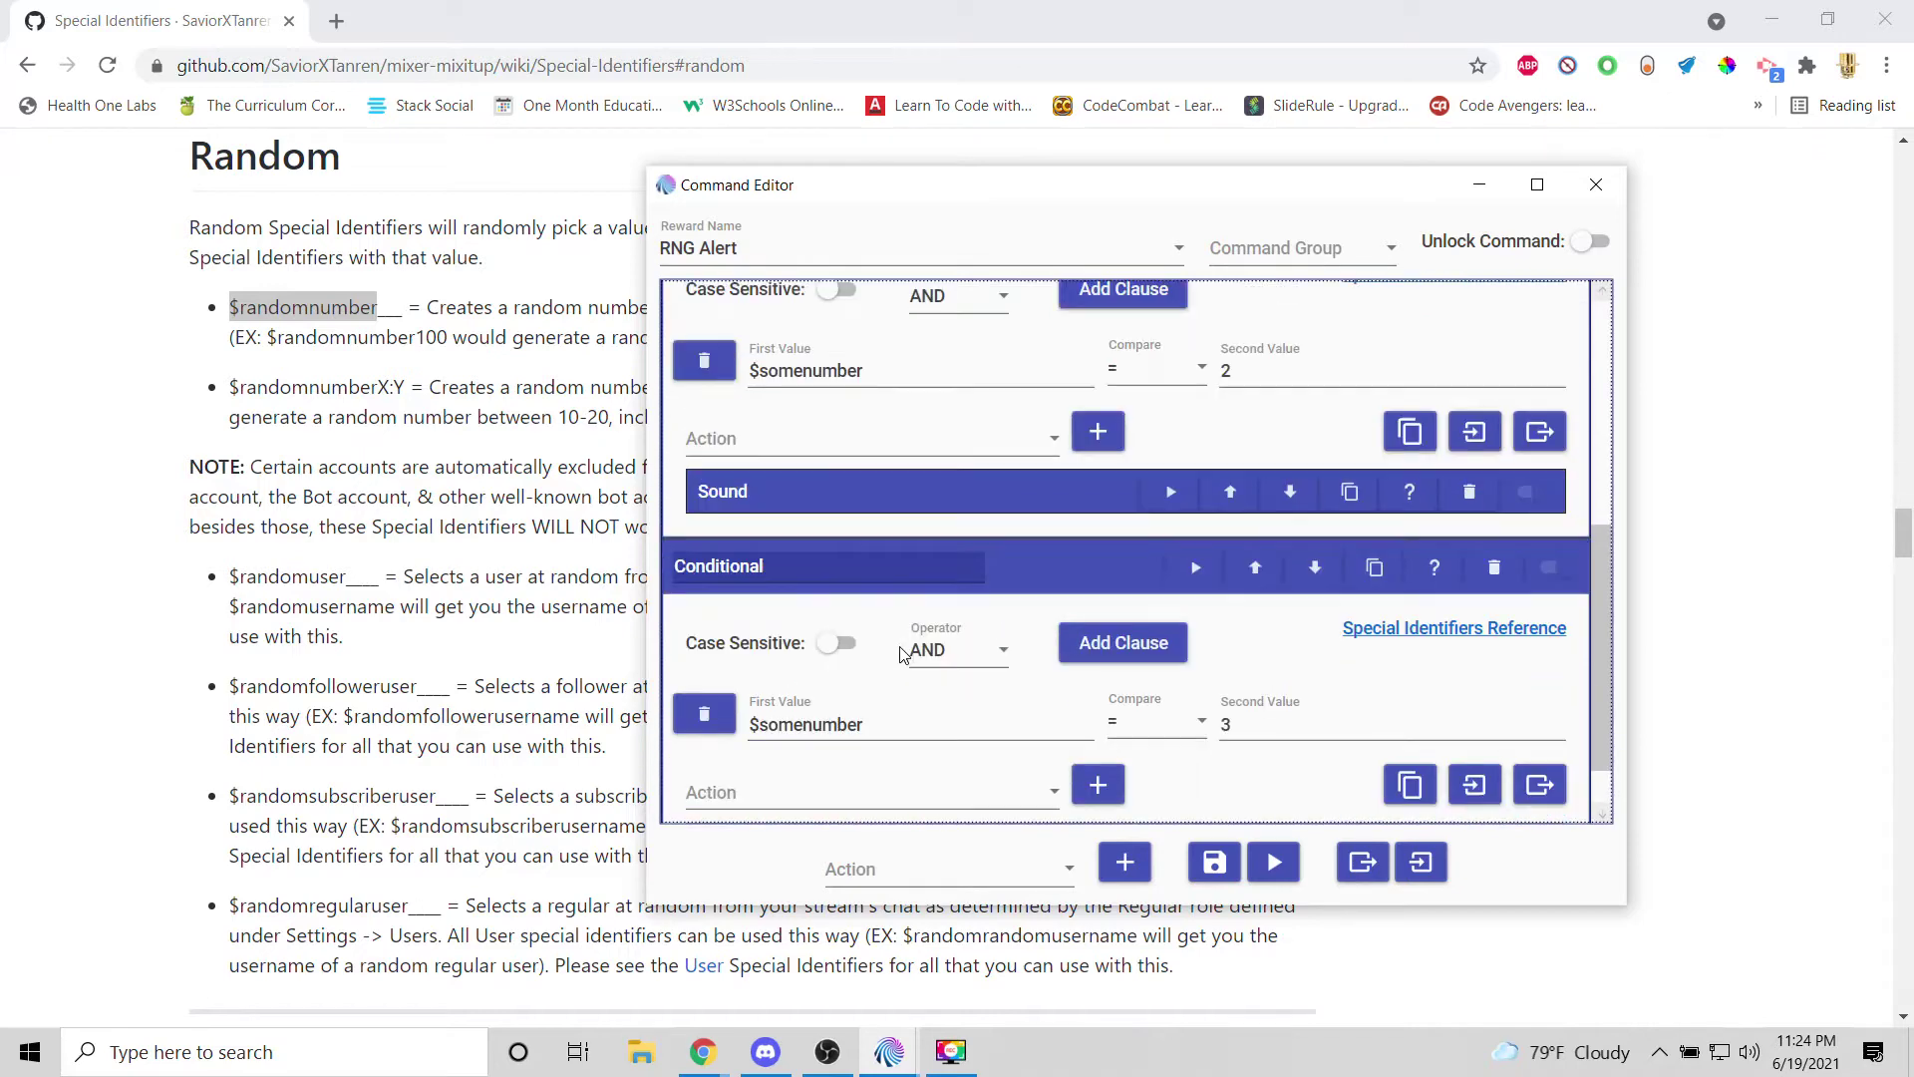
{"action": "scroll", "coordinate": [903, 653], "scroll_direction": "down", "scroll_amount": 1}
{"action": "scroll", "coordinate": [902, 653], "scroll_direction": "up", "scroll_amount": 8}
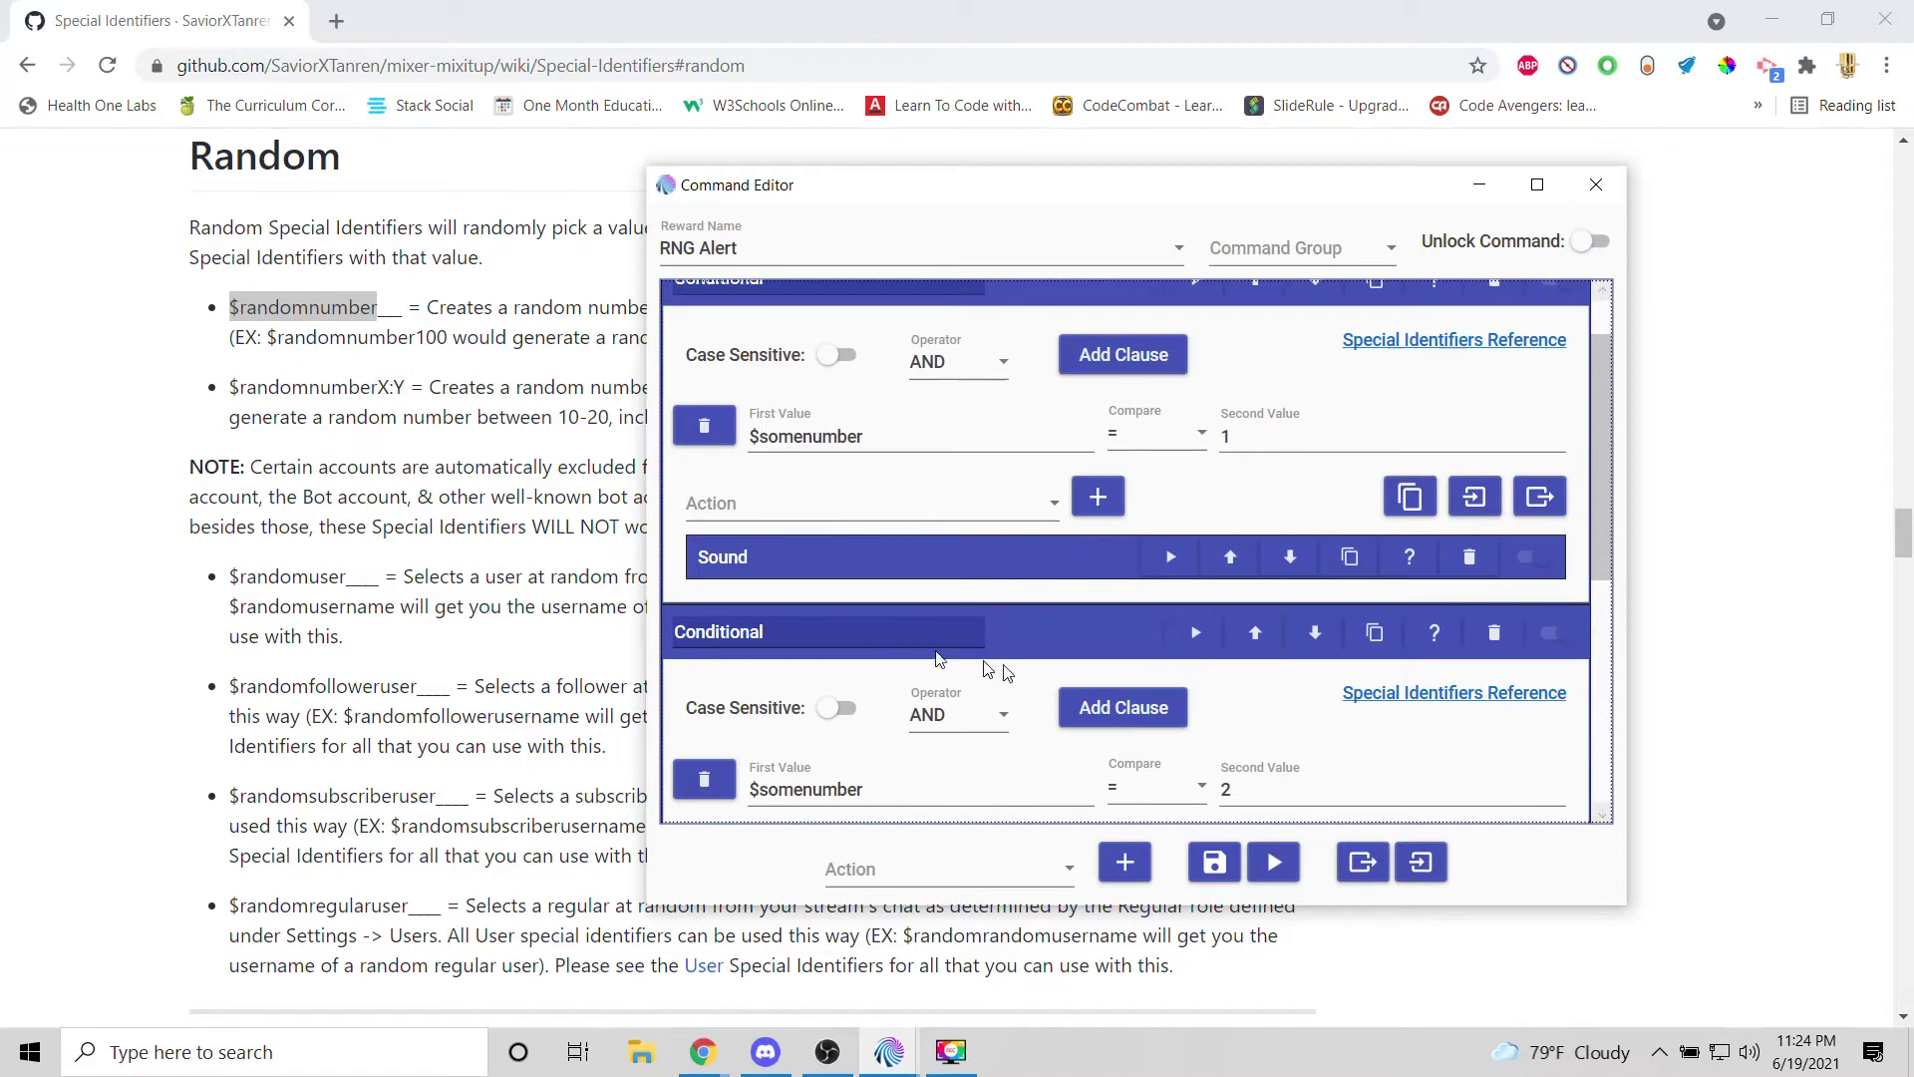
{"action": "scroll", "coordinate": [972, 742], "scroll_direction": "down", "scroll_amount": 3}
{"action": "scroll", "coordinate": [967, 758], "scroll_direction": "down", "scroll_amount": 2}
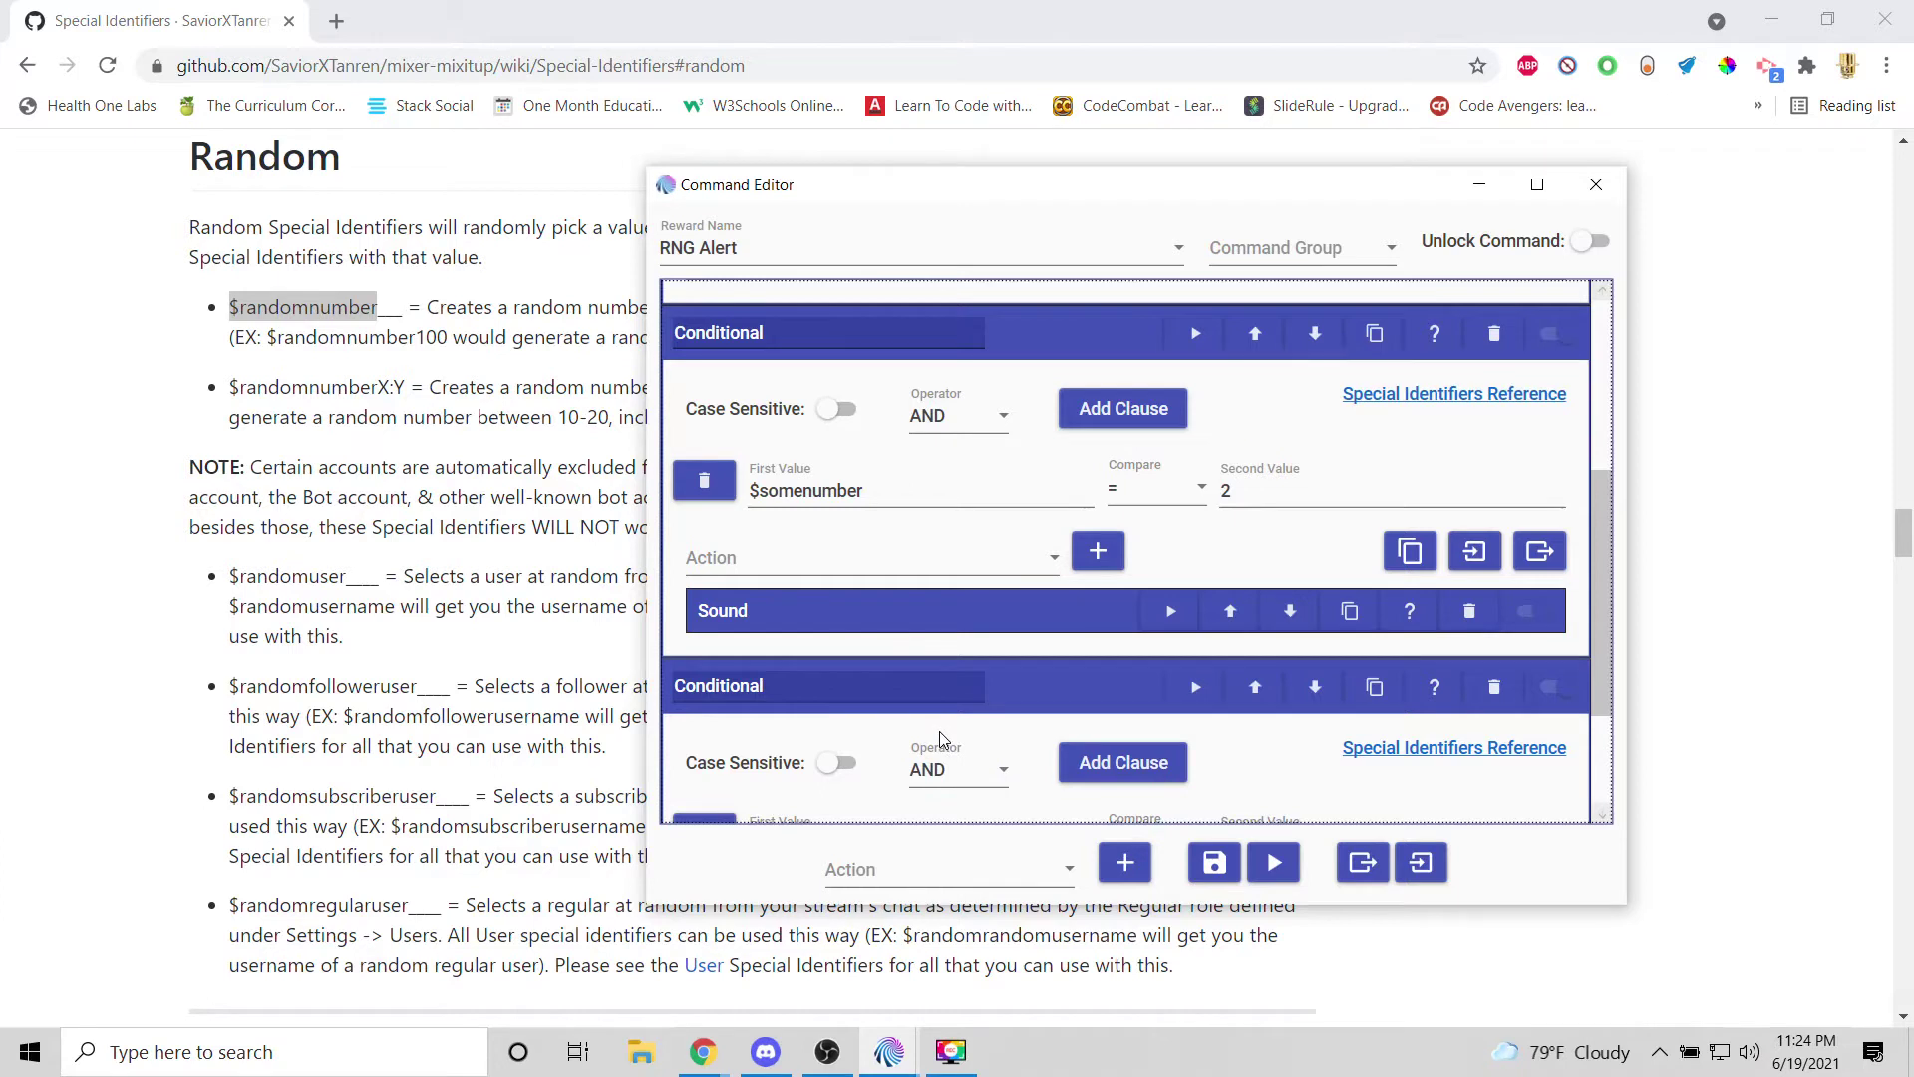
{"action": "scroll", "coordinate": [940, 738], "scroll_direction": "up", "scroll_amount": 1}
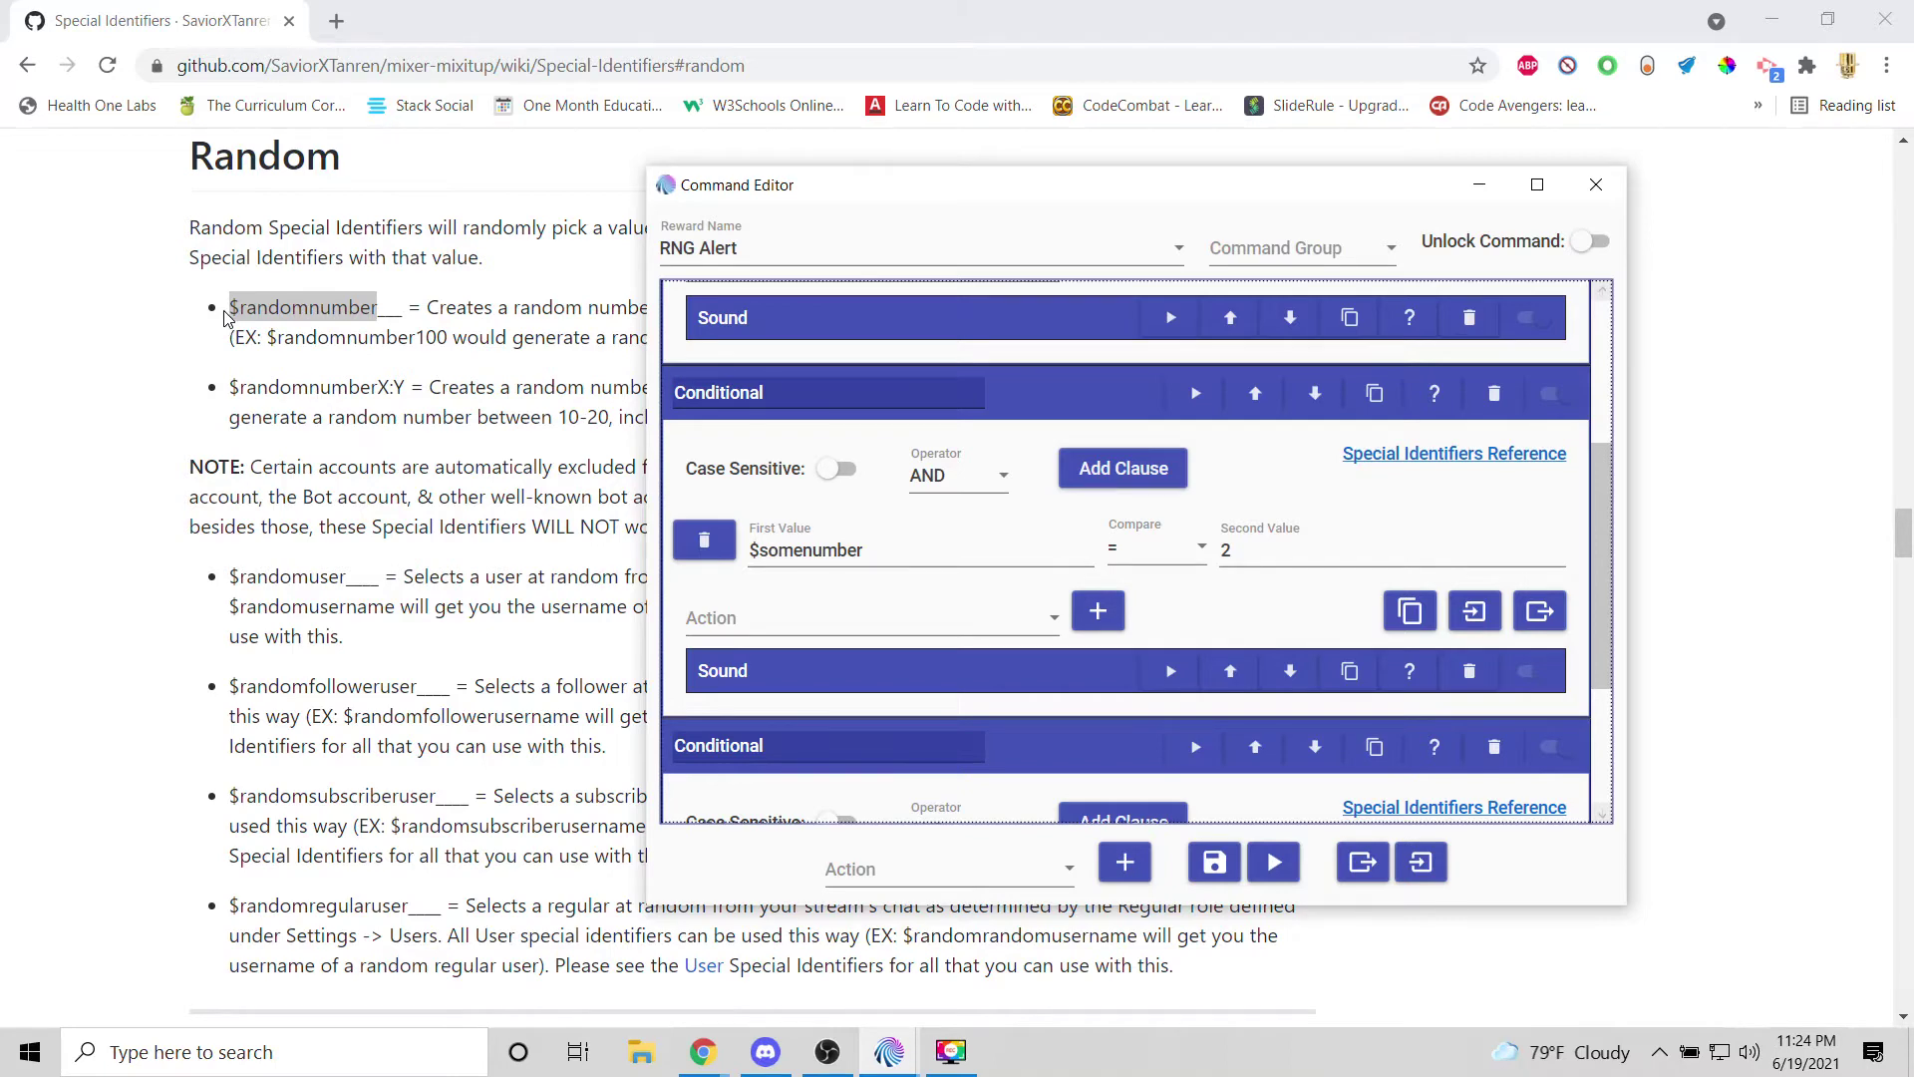
Collapse all three Conditional actions in the RNG Alert command.
{"action": "left_click", "coordinate": [1022, 394]}
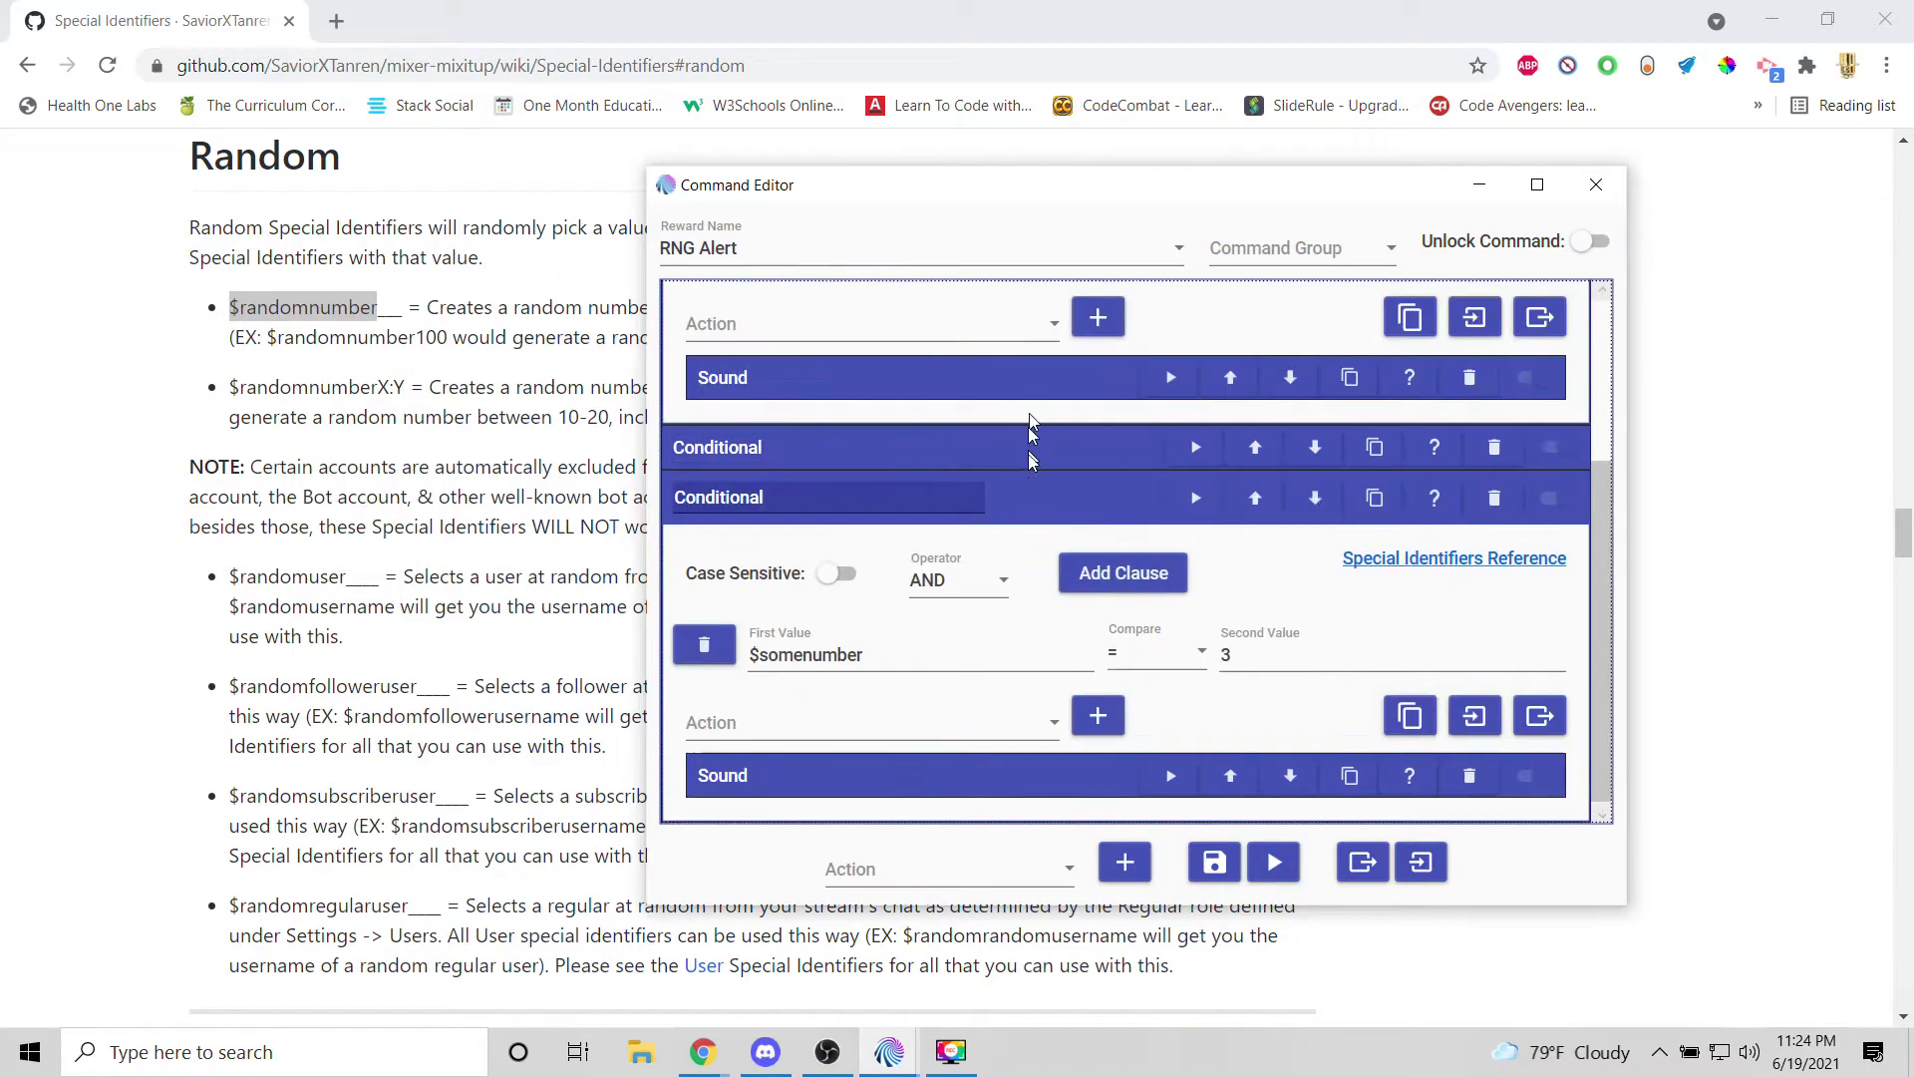
{"action": "left_click", "coordinate": [1027, 504]}
{"action": "left_click", "coordinate": [1041, 363]}
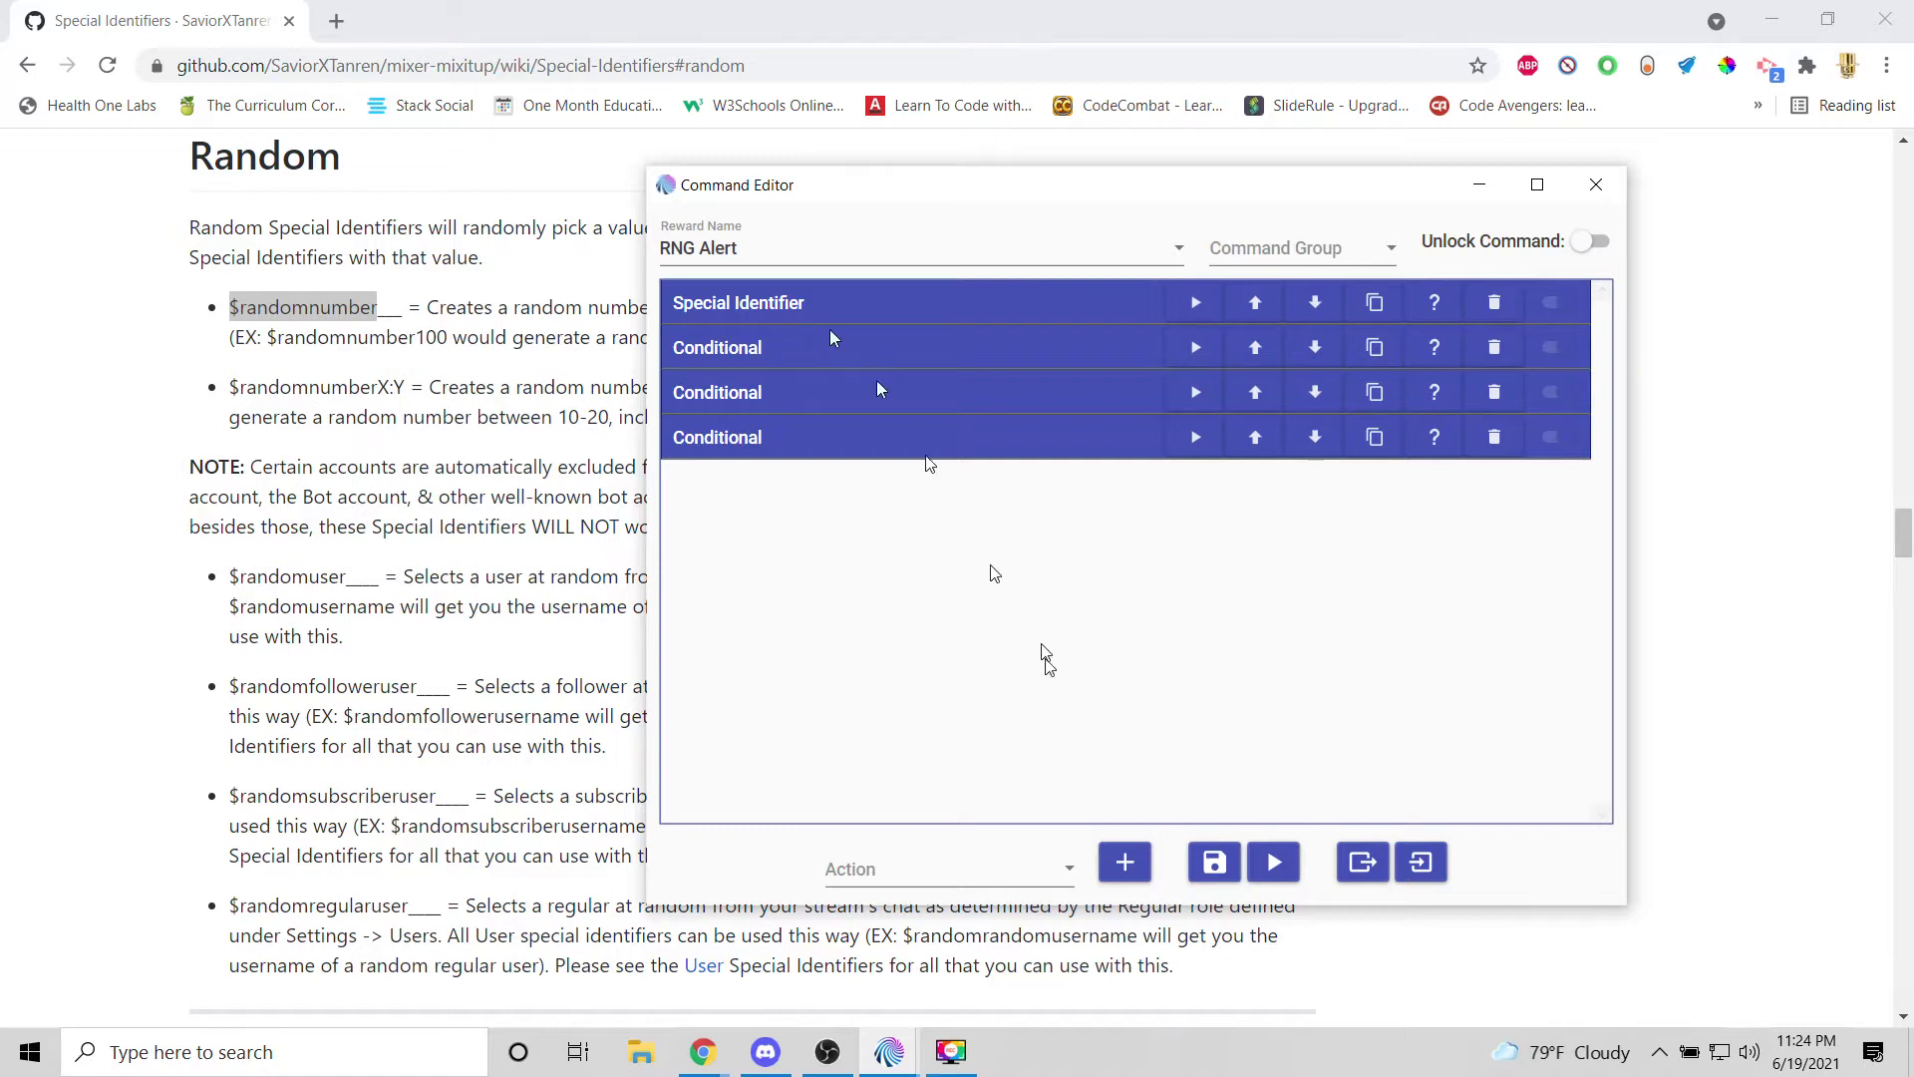
{"action": "left_click", "coordinate": [1072, 876]}
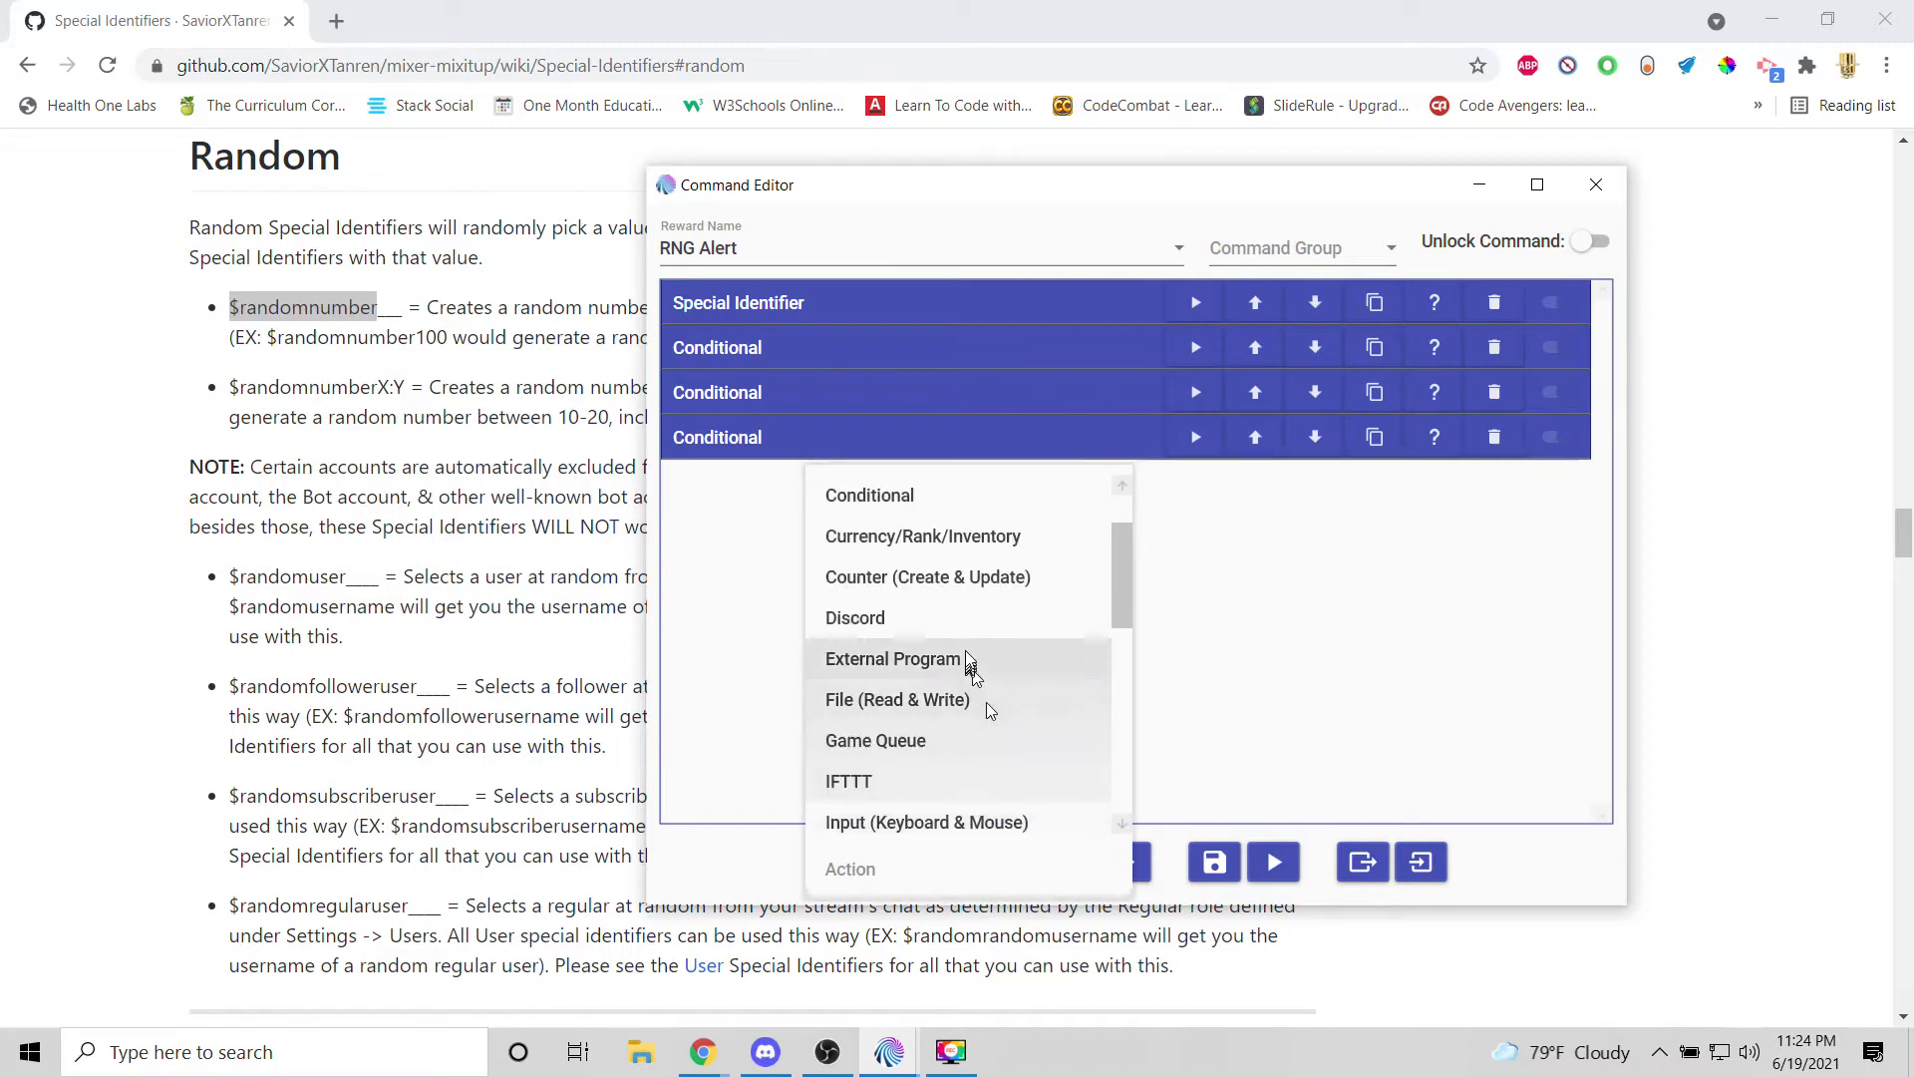
{"action": "scroll", "coordinate": [961, 568], "scroll_direction": "up", "scroll_amount": 1}
{"action": "scroll", "coordinate": [959, 575], "scroll_direction": "down", "scroll_amount": 2}
{"action": "scroll", "coordinate": [959, 572], "scroll_direction": "up", "scroll_amount": 2}
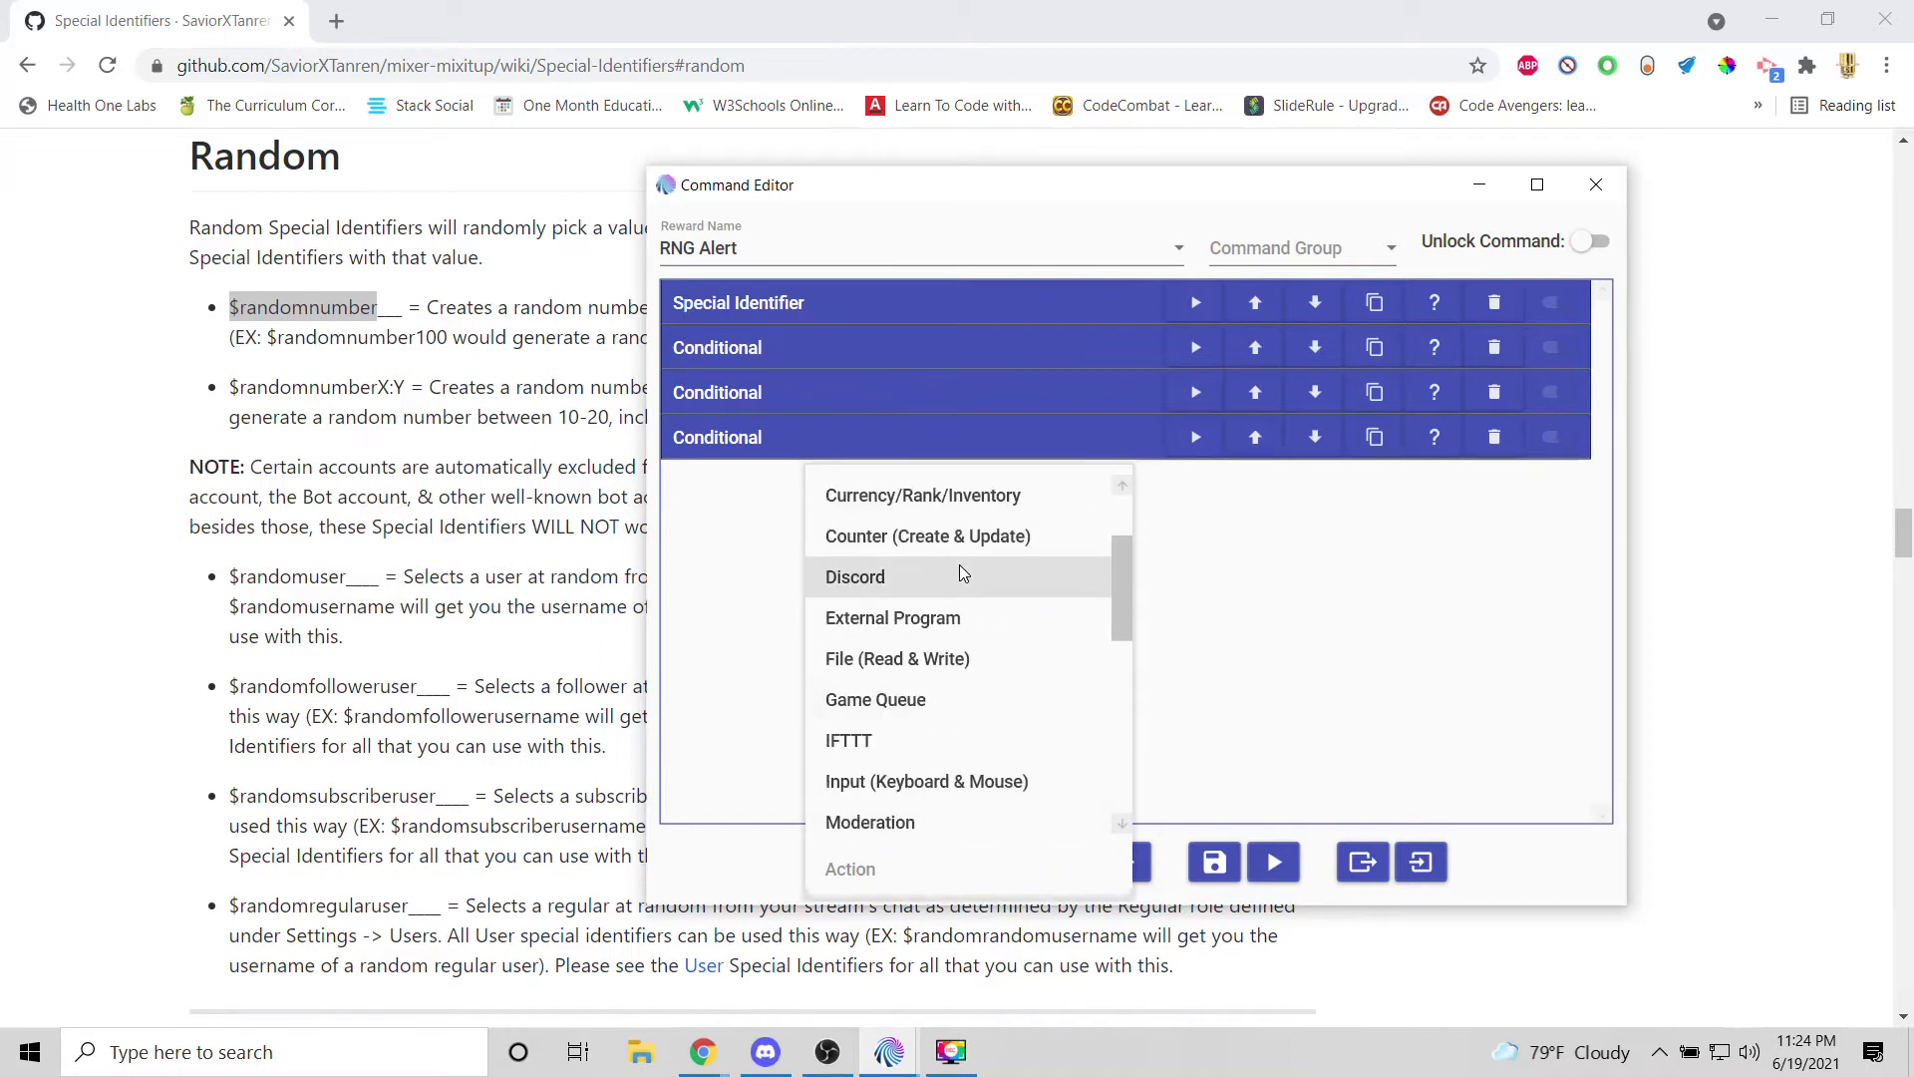
{"action": "scroll", "coordinate": [961, 572], "scroll_direction": "down", "scroll_amount": 3}
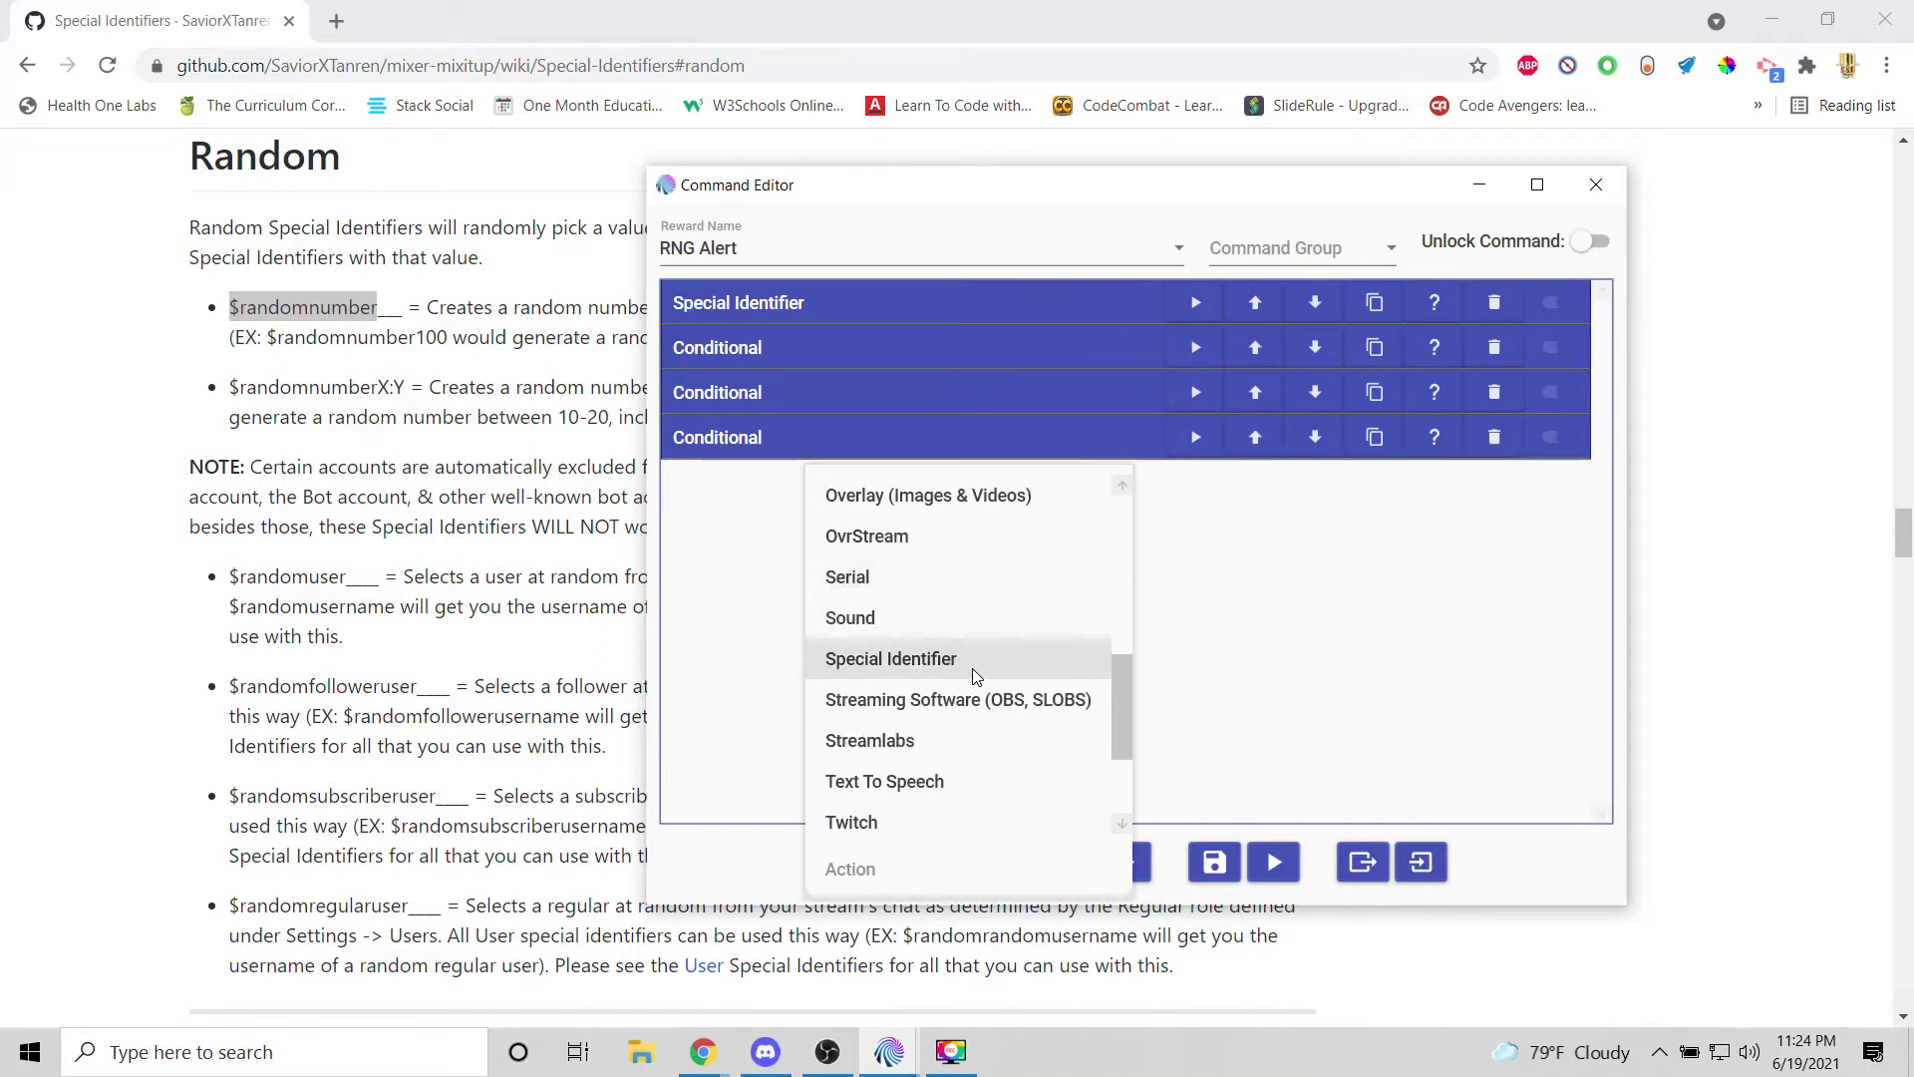
{"action": "left_click", "coordinate": [1128, 860]}
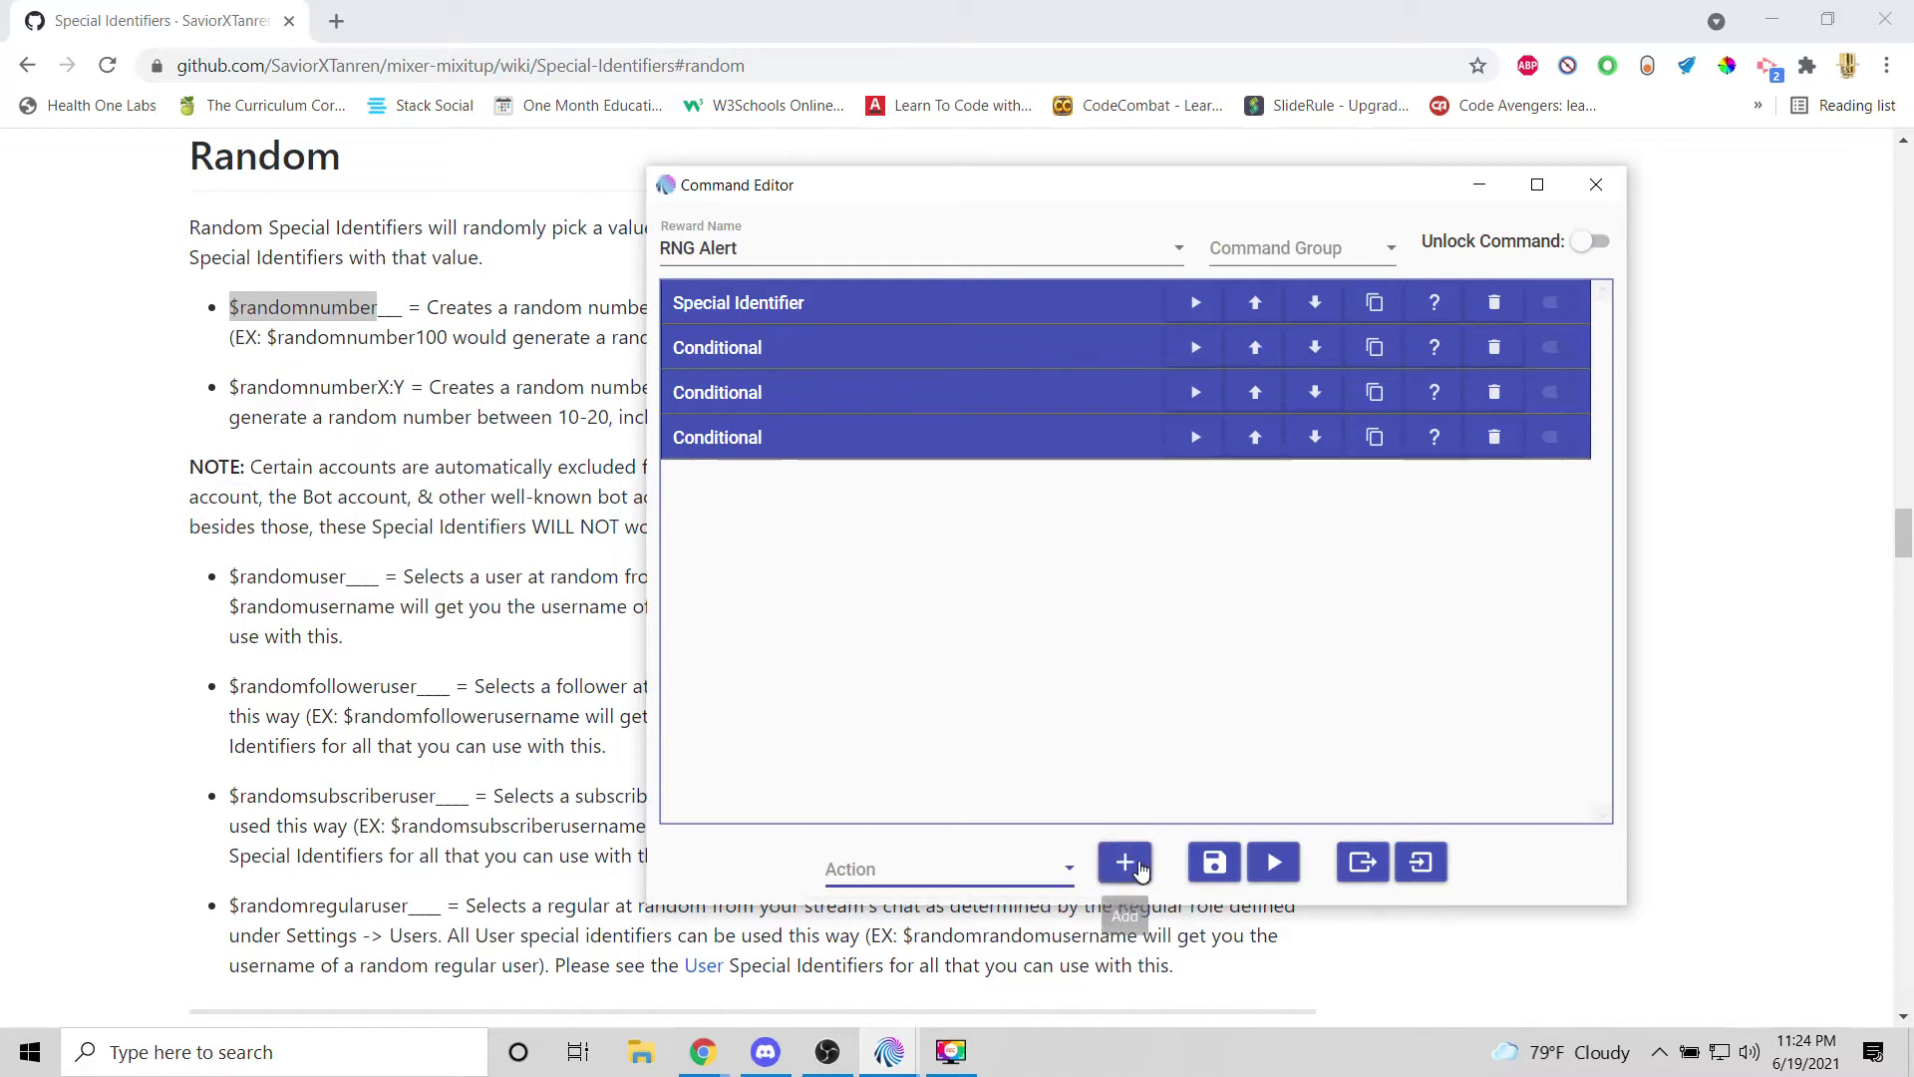
Expand the Special Identifier action and examine its identifier name and replacement text.
{"action": "left_click", "coordinate": [963, 301]}
{"action": "left_click_drag", "start_coordinate": [795, 396], "coordinate": [674, 396]}
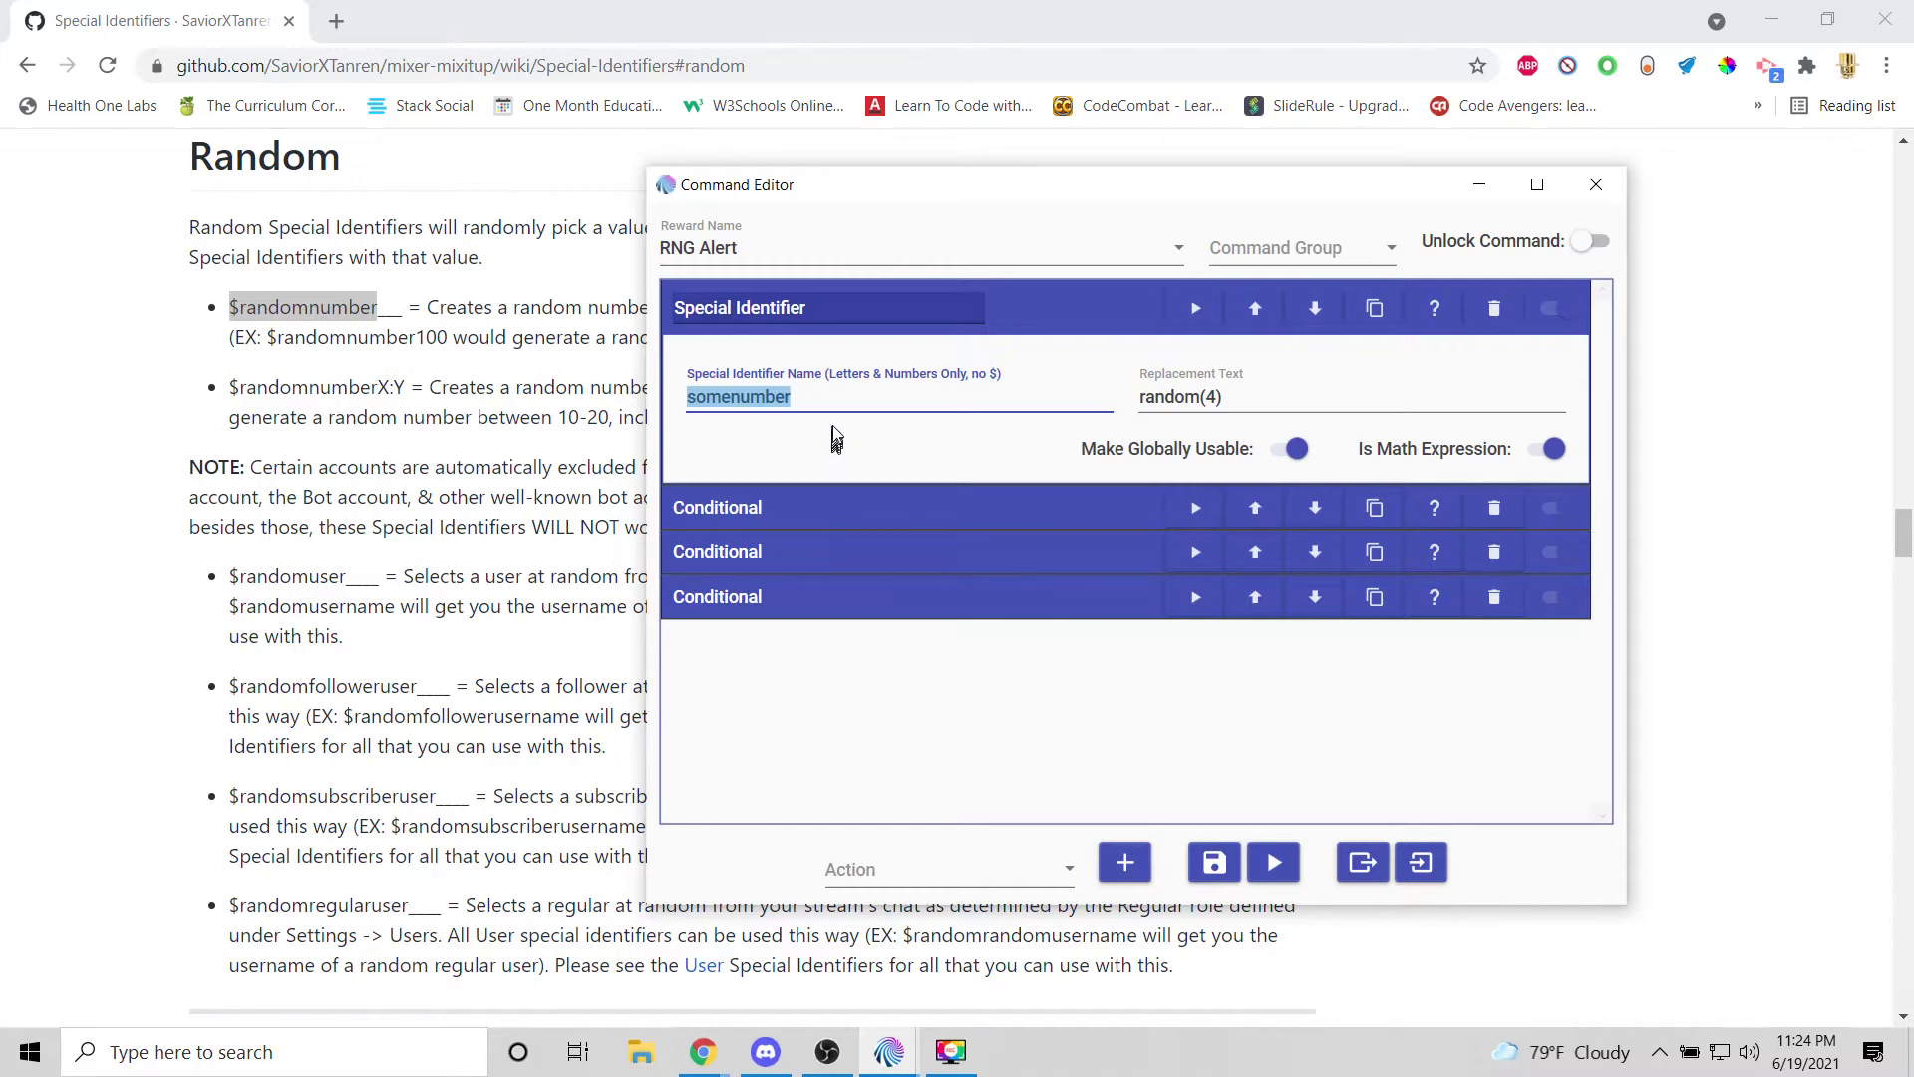
{"action": "left_click_drag", "start_coordinate": [1127, 195], "coordinate": [985, 201]}
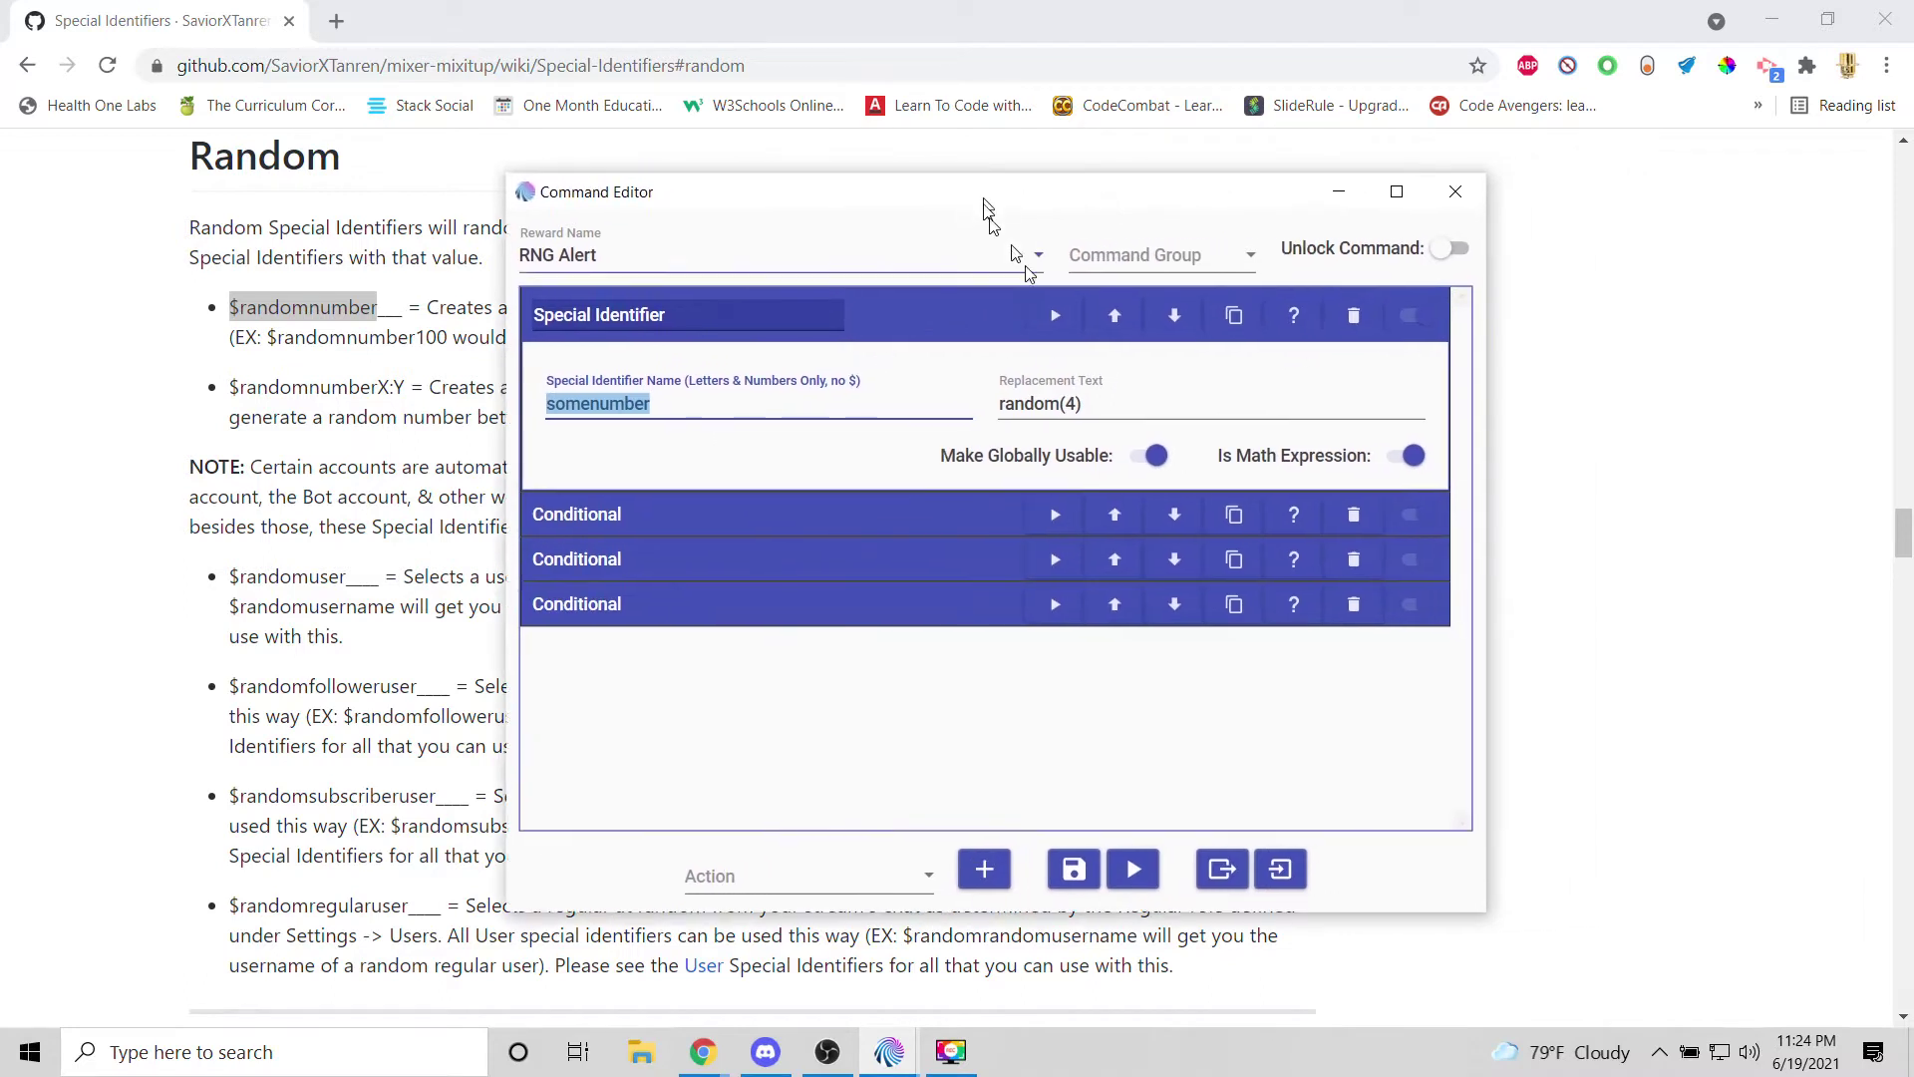
{"action": "left_click", "coordinate": [1103, 407]}
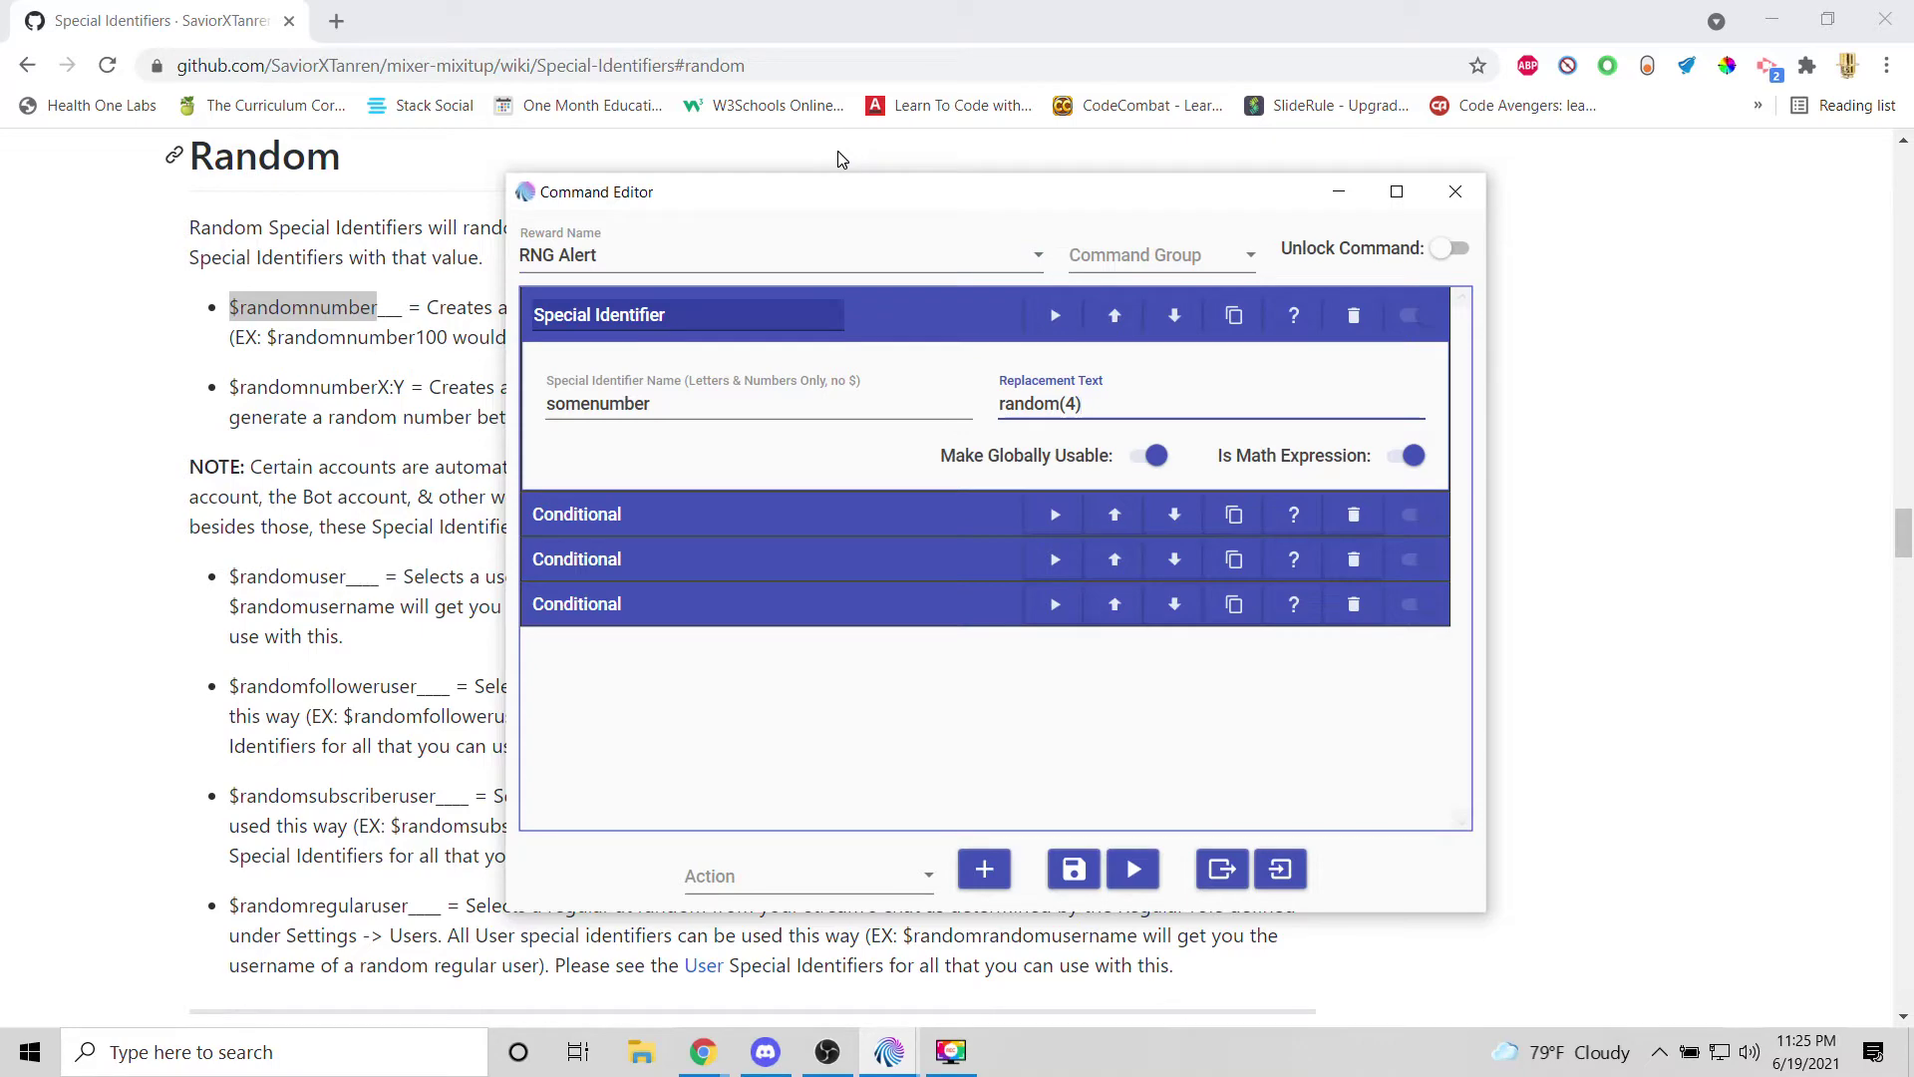
Switch to the Jace wiki in Chrome and open Standard Functions from its Home page to review the random function.
{"action": "key", "text": "alt+Tab"}
{"action": "key", "text": "alt+Tab"}
{"action": "key", "text": "alt+Tab"}
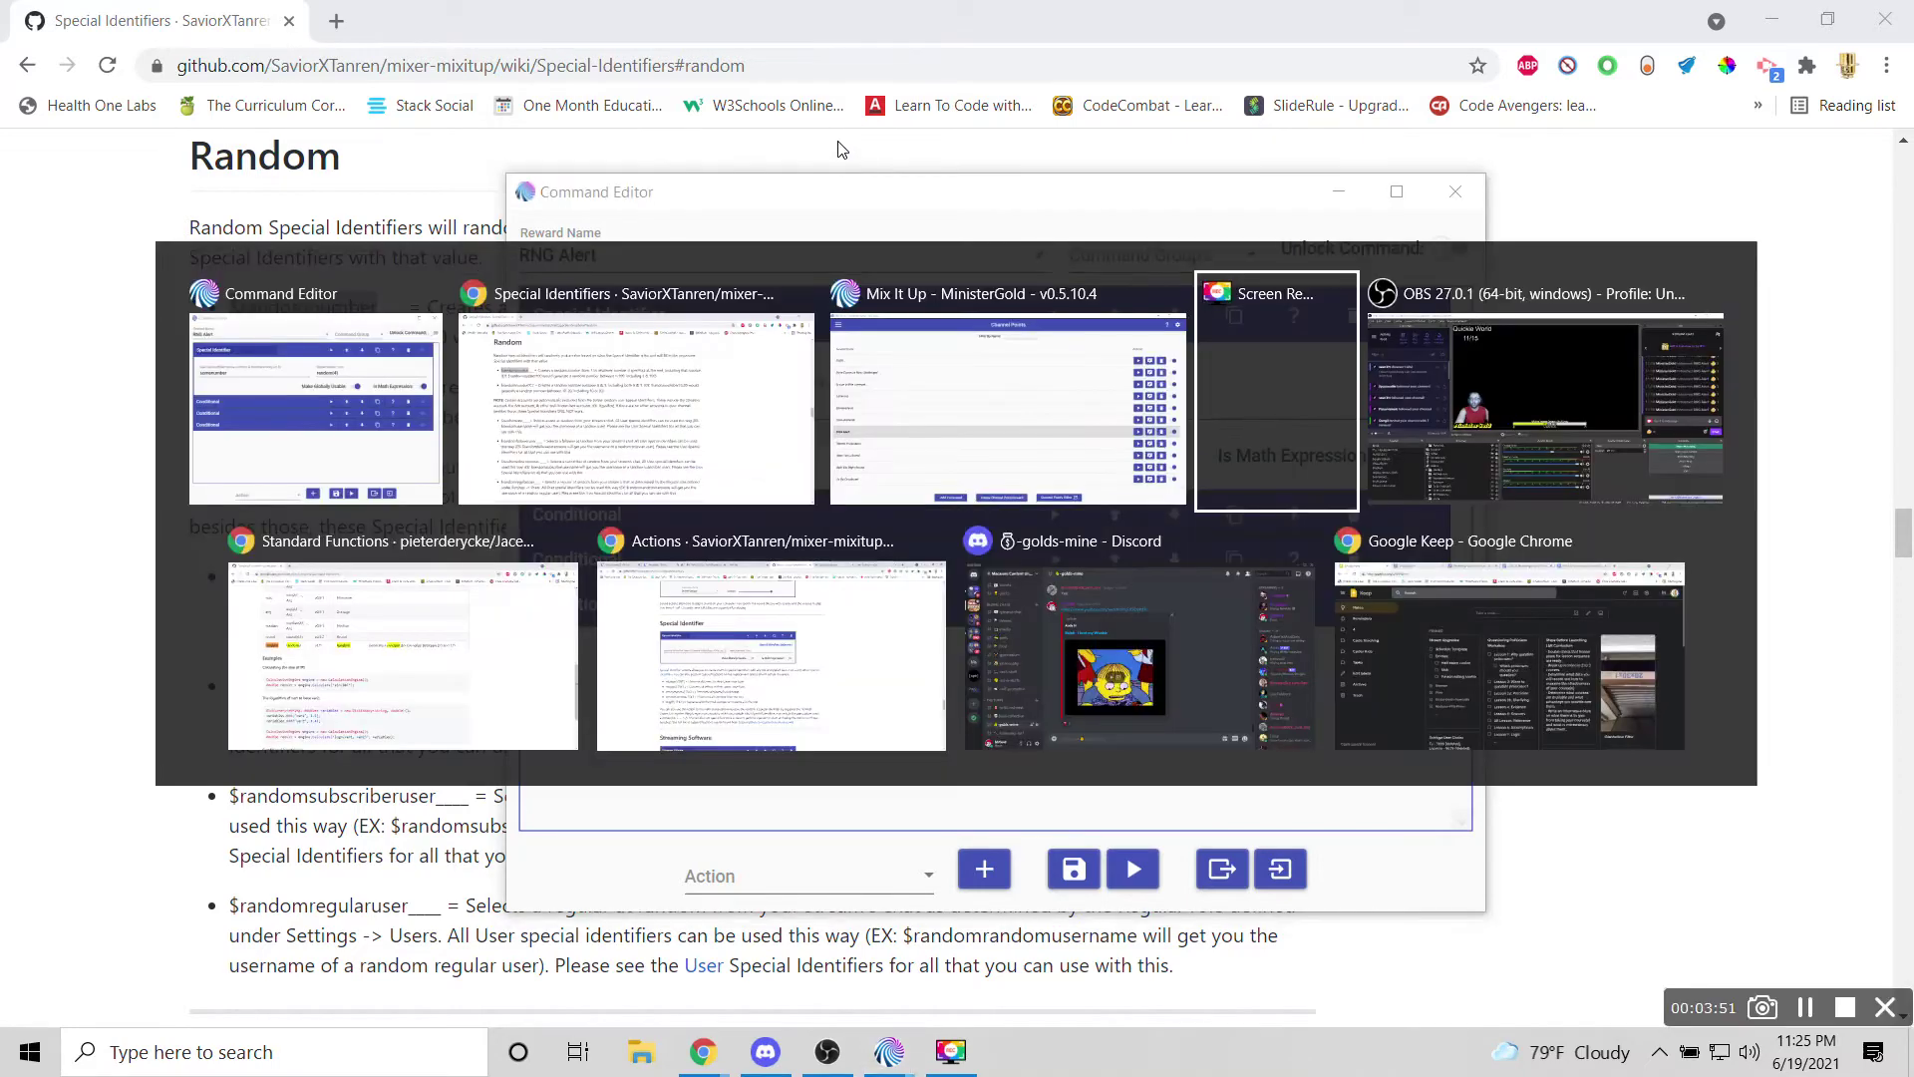
{"action": "key", "text": "alt+shift+Tab"}
{"action": "key", "text": "alt+Tab"}
{"action": "key", "text": "alt+Tab"}
{"action": "key", "text": "alt+Tab"}
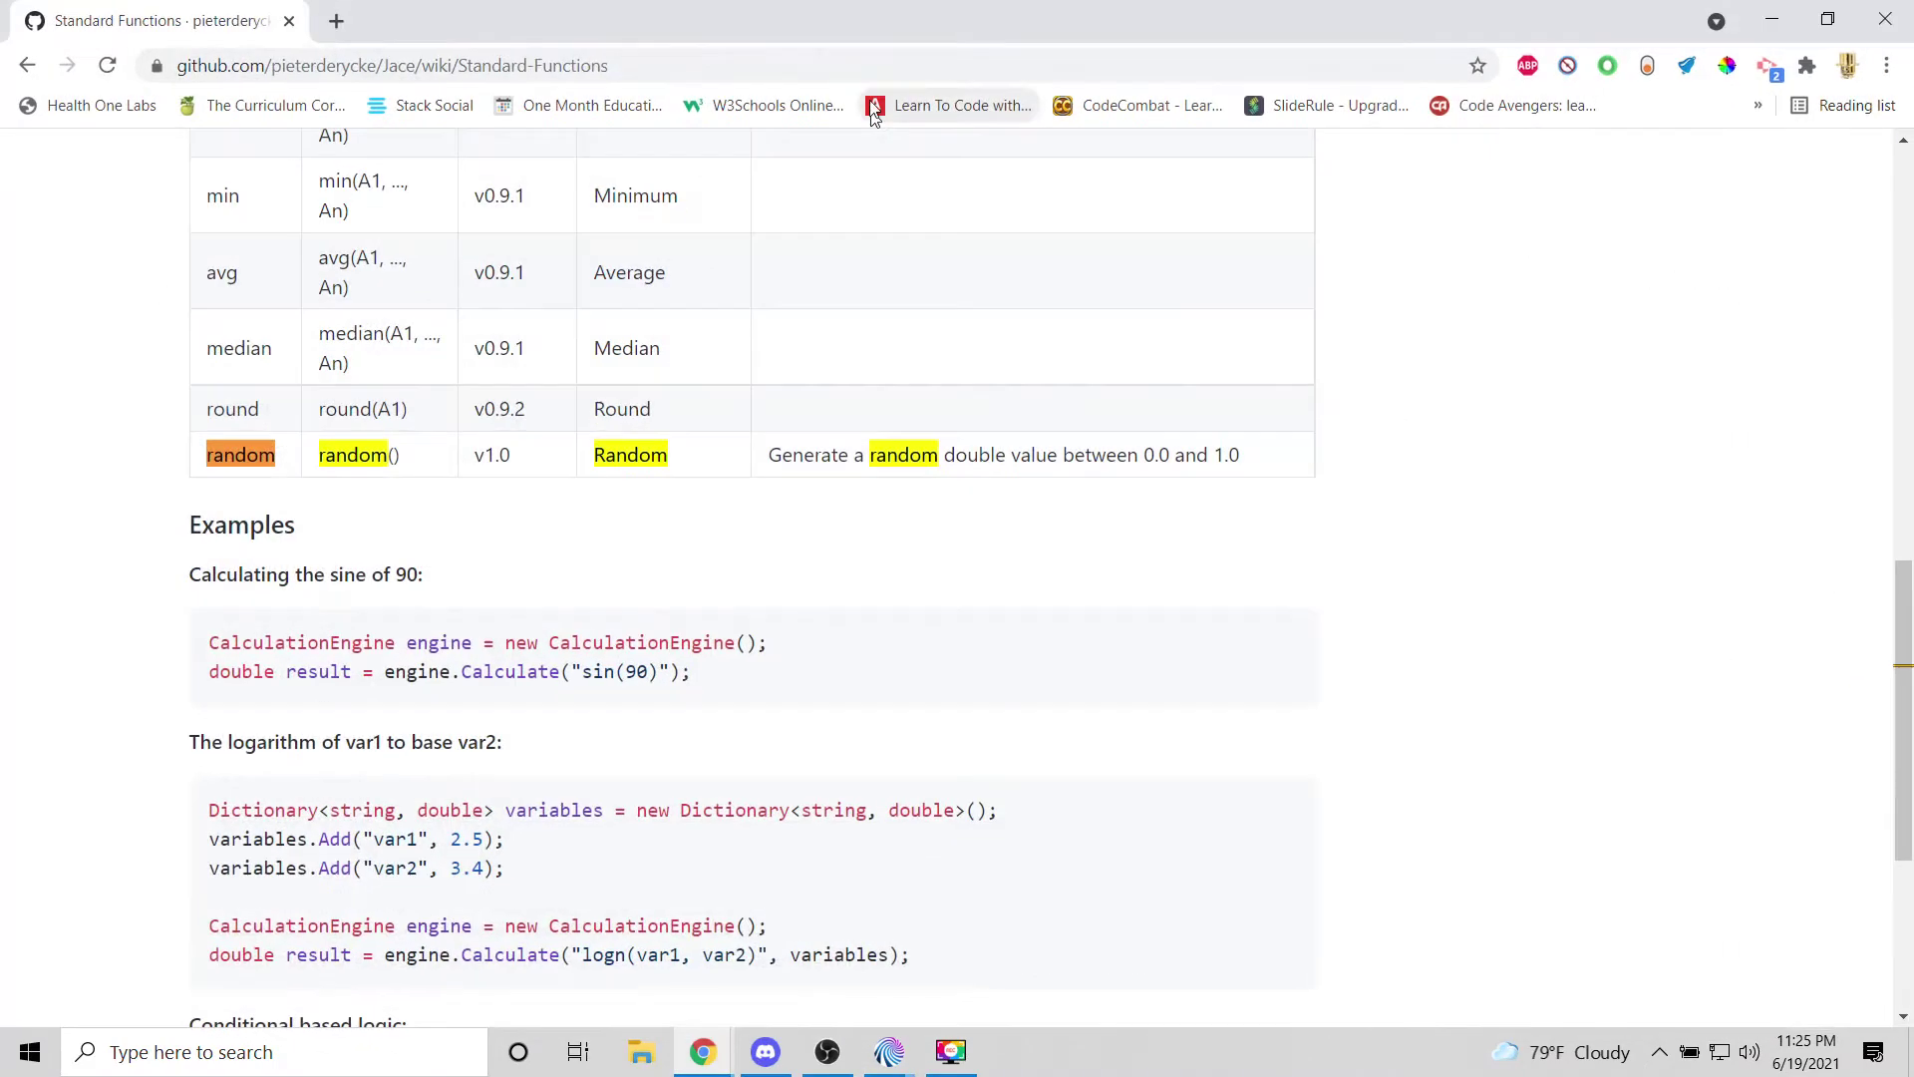
{"action": "left_click", "coordinate": [28, 67]}
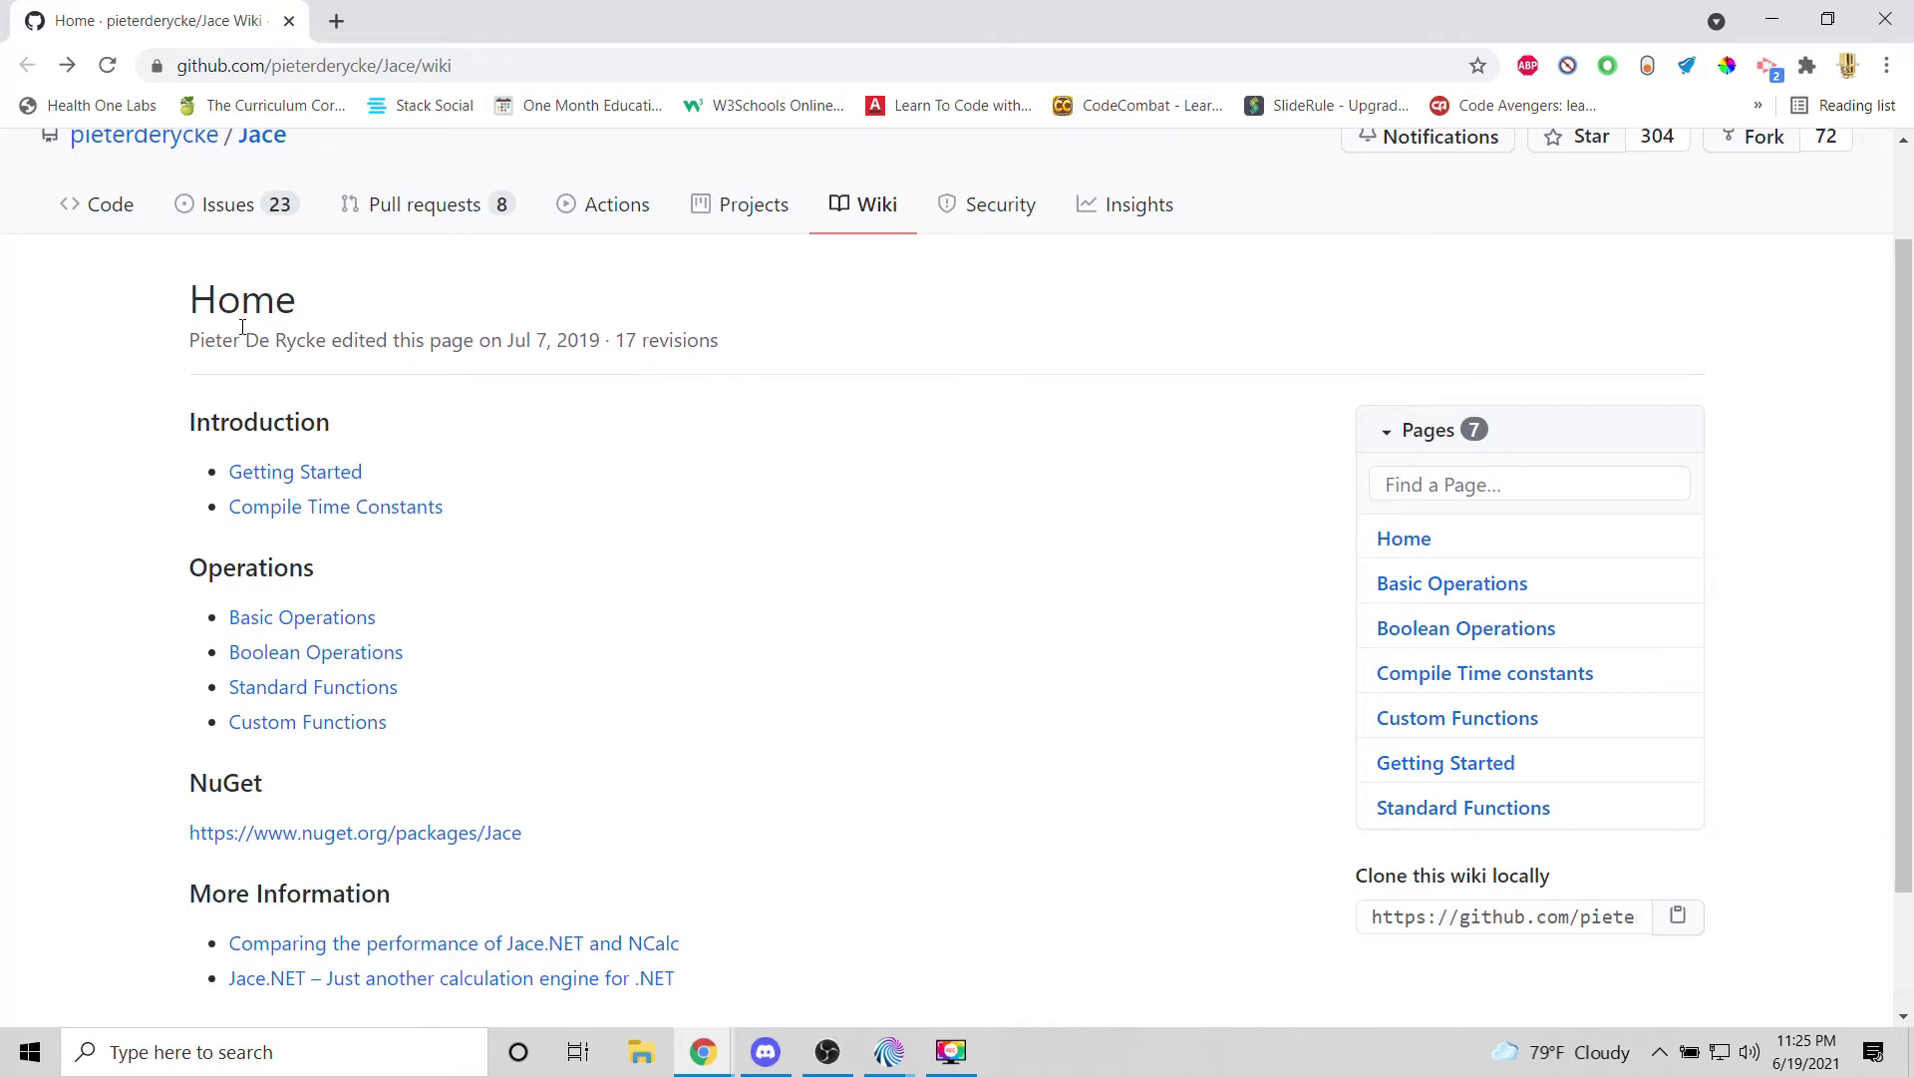
{"action": "left_click", "coordinate": [244, 695]}
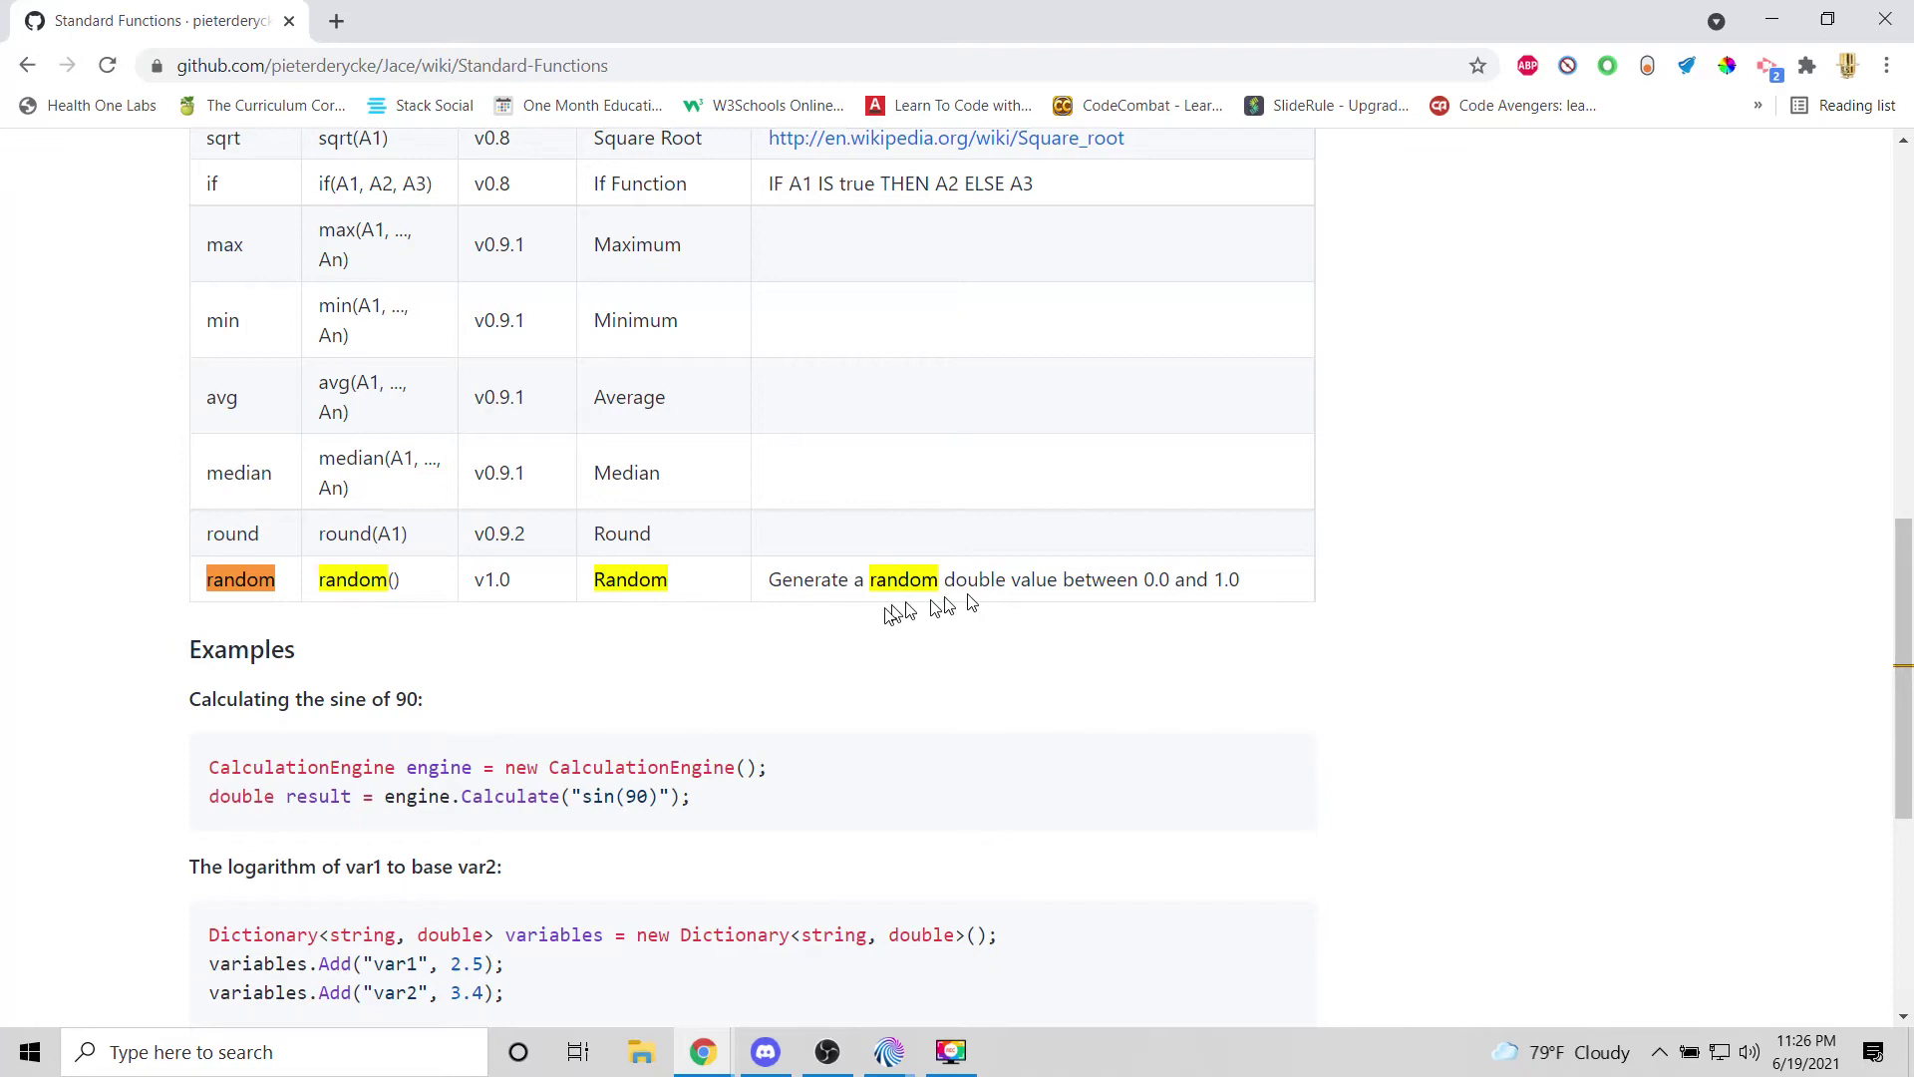
Return to the Mix It Up Command Editor, review the Special Identifier's replacement text against the first Conditional, and collapse both actions.
{"action": "key", "text": "alt+Tab"}
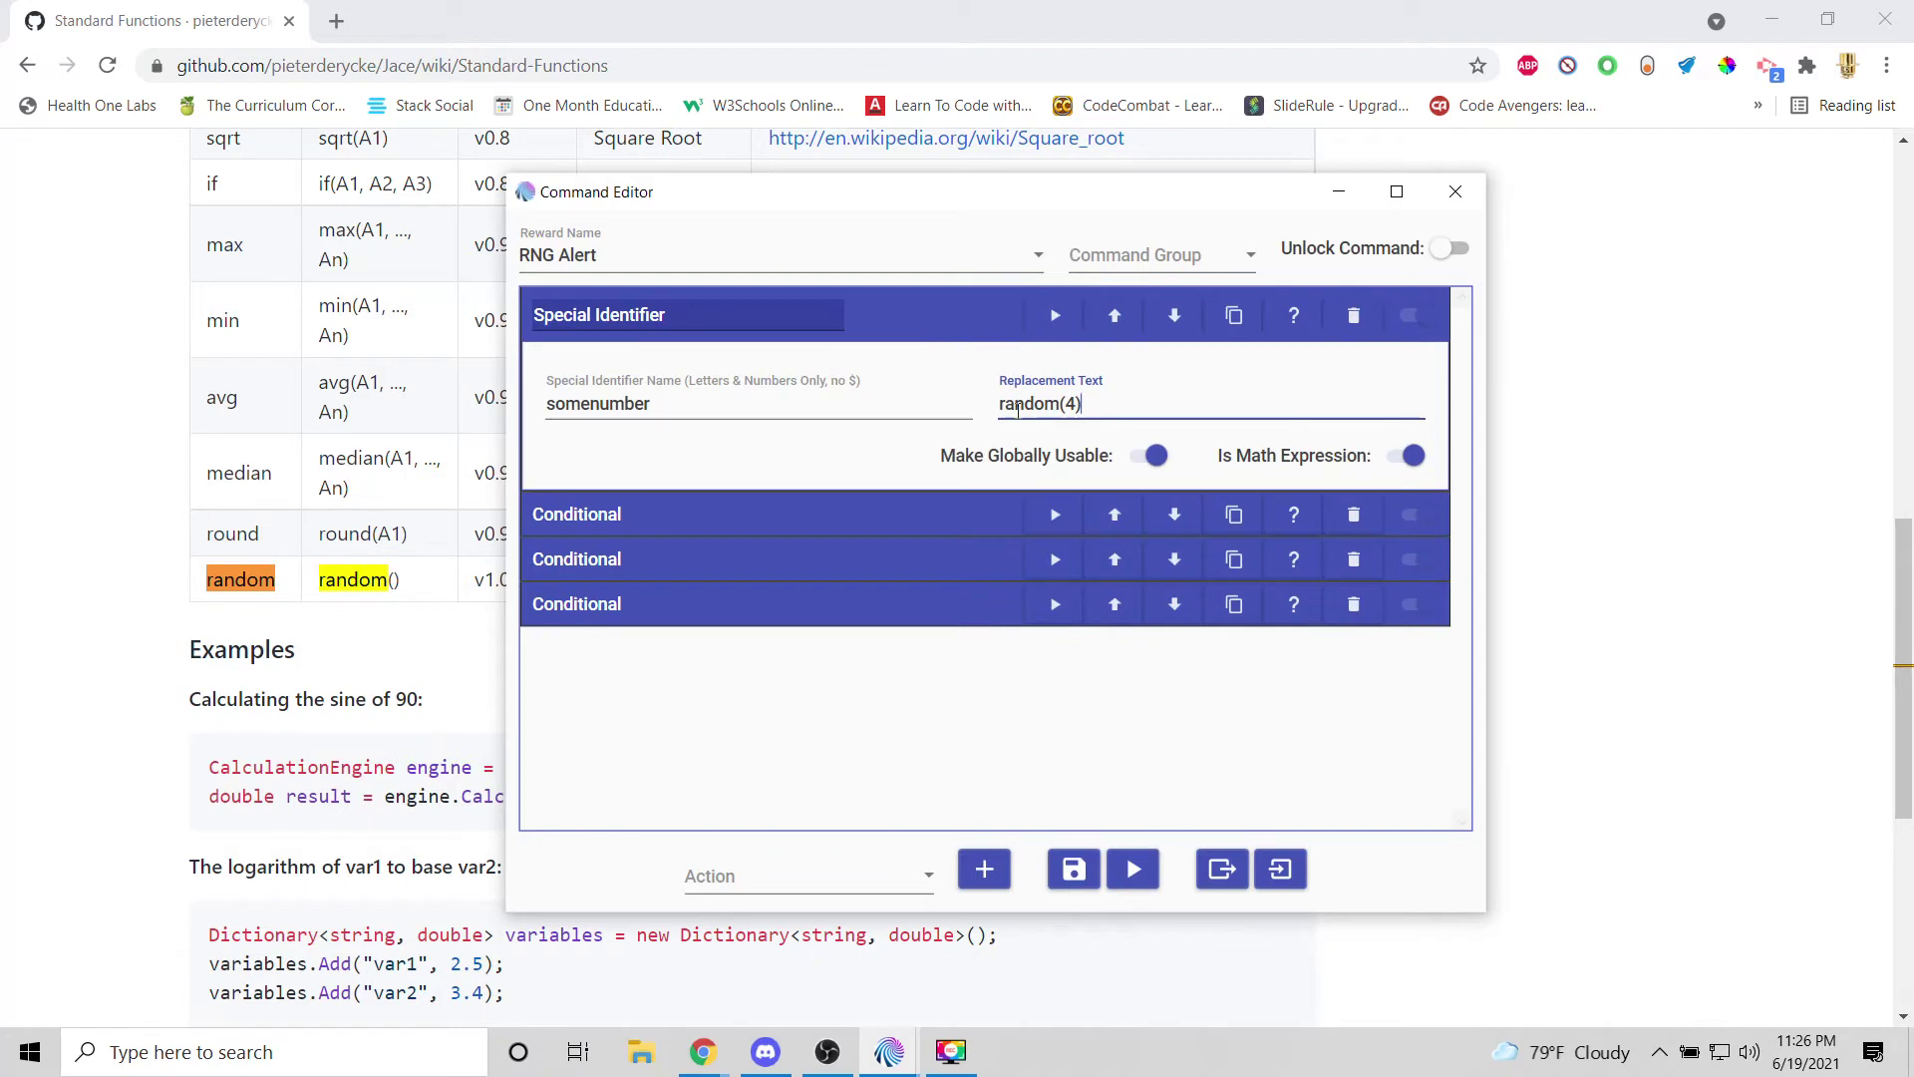
{"action": "left_click", "coordinate": [1085, 400]}
{"action": "left_click", "coordinate": [785, 513]}
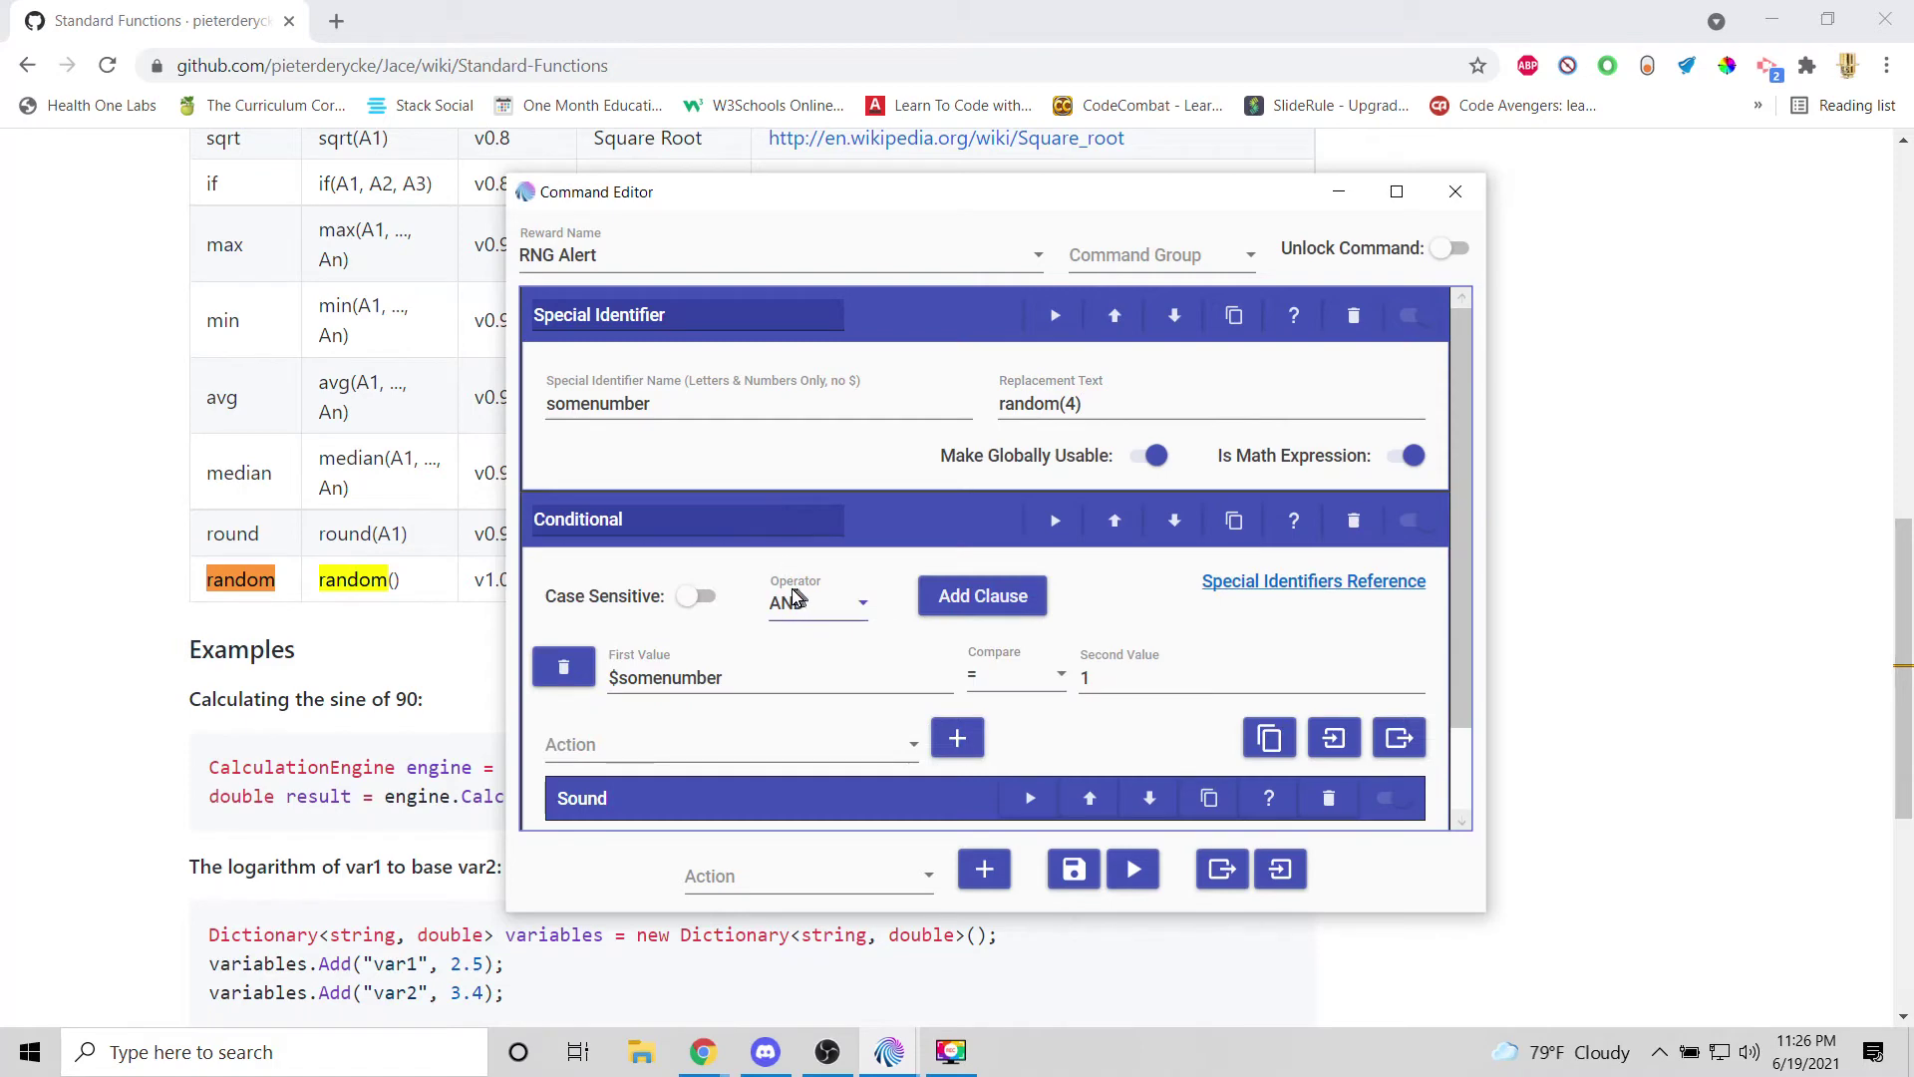
{"action": "scroll", "coordinate": [794, 596], "scroll_direction": "down", "scroll_amount": 1}
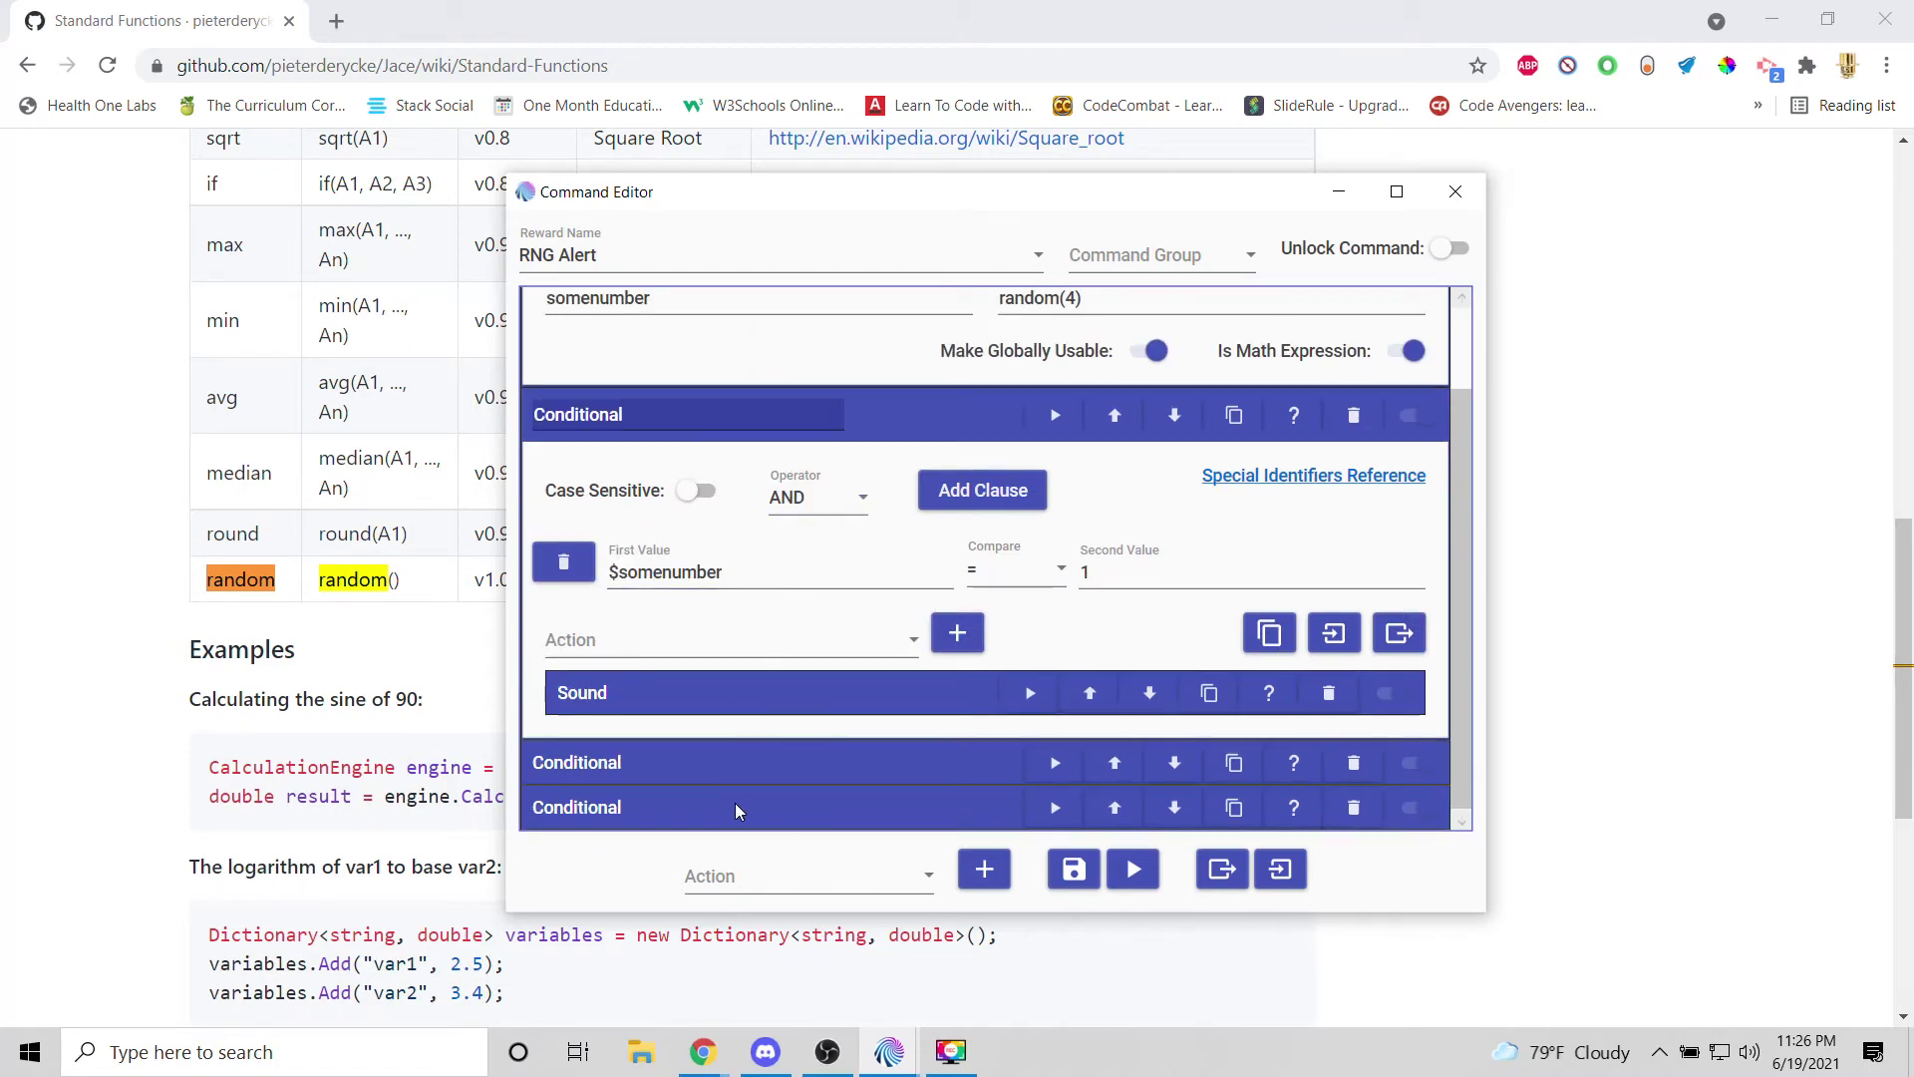
{"action": "left_click", "coordinate": [932, 414]}
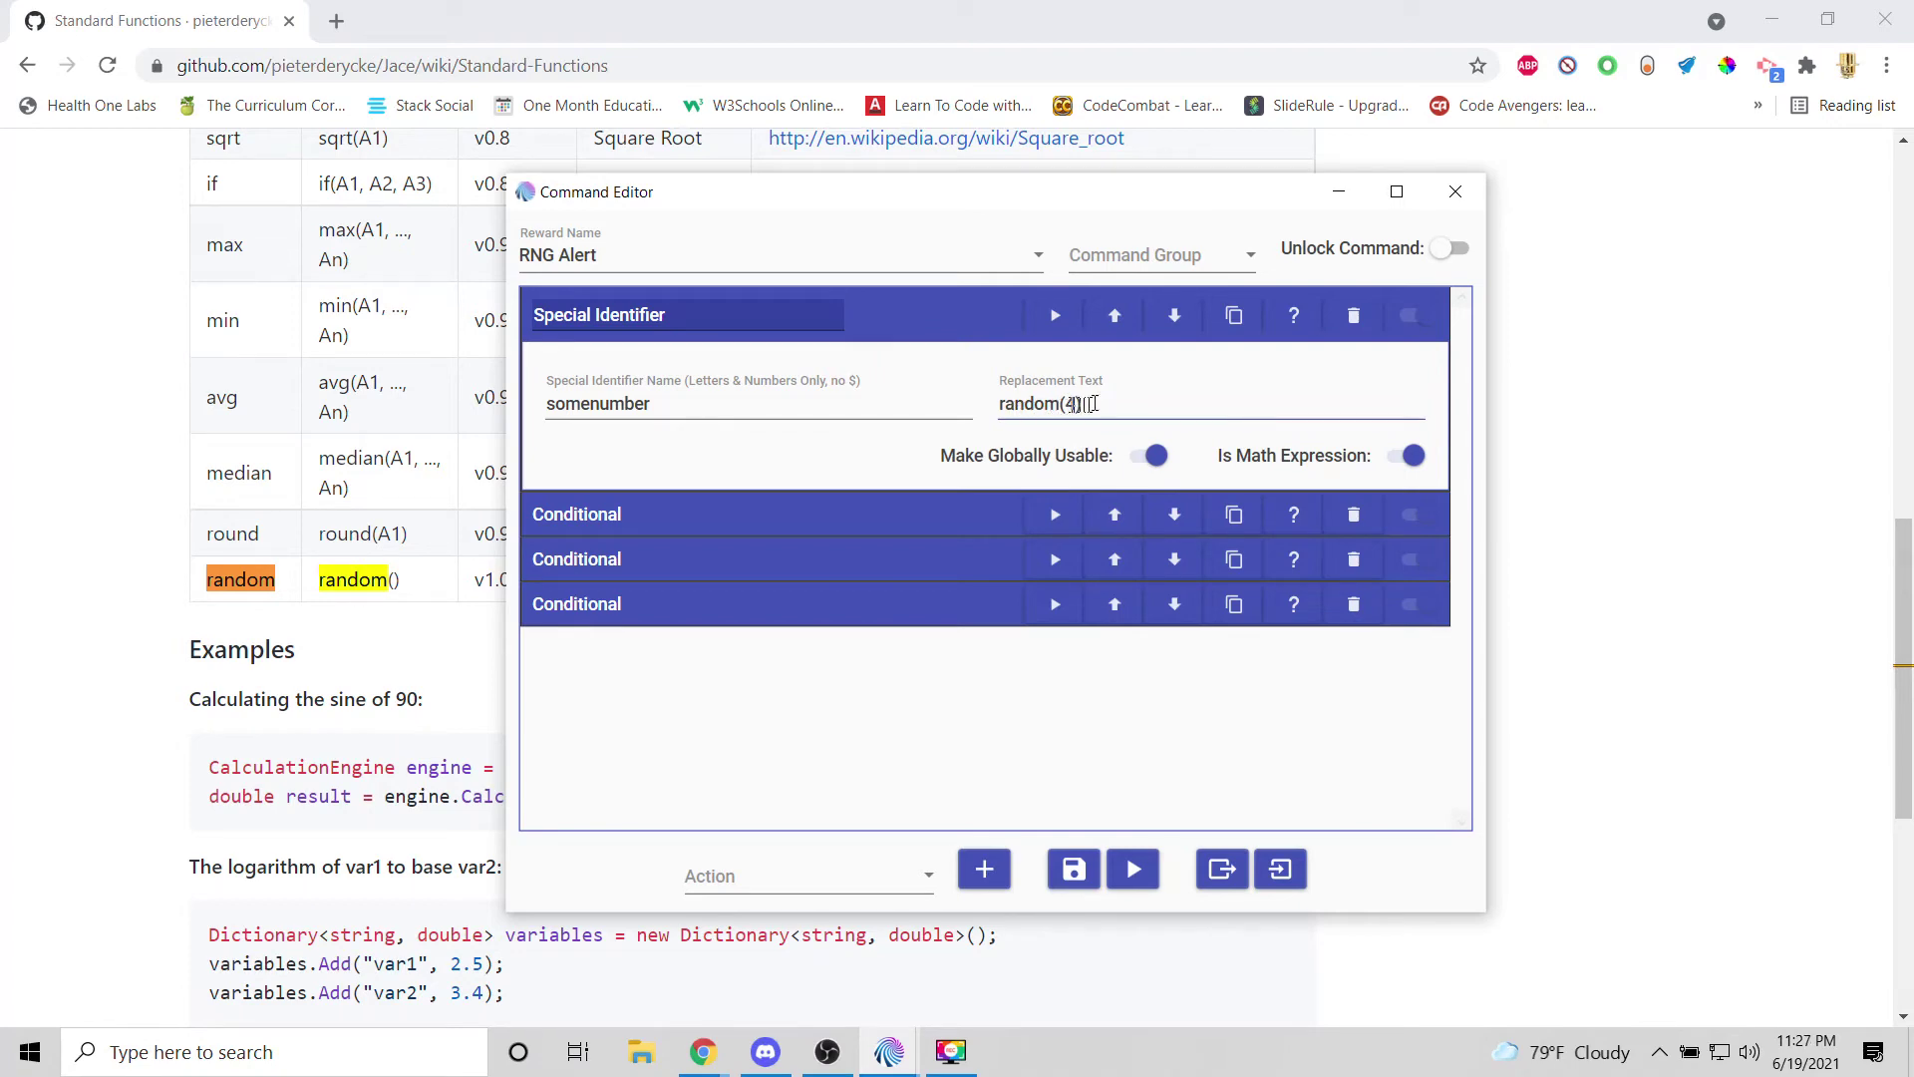
{"action": "left_click", "coordinate": [897, 311]}
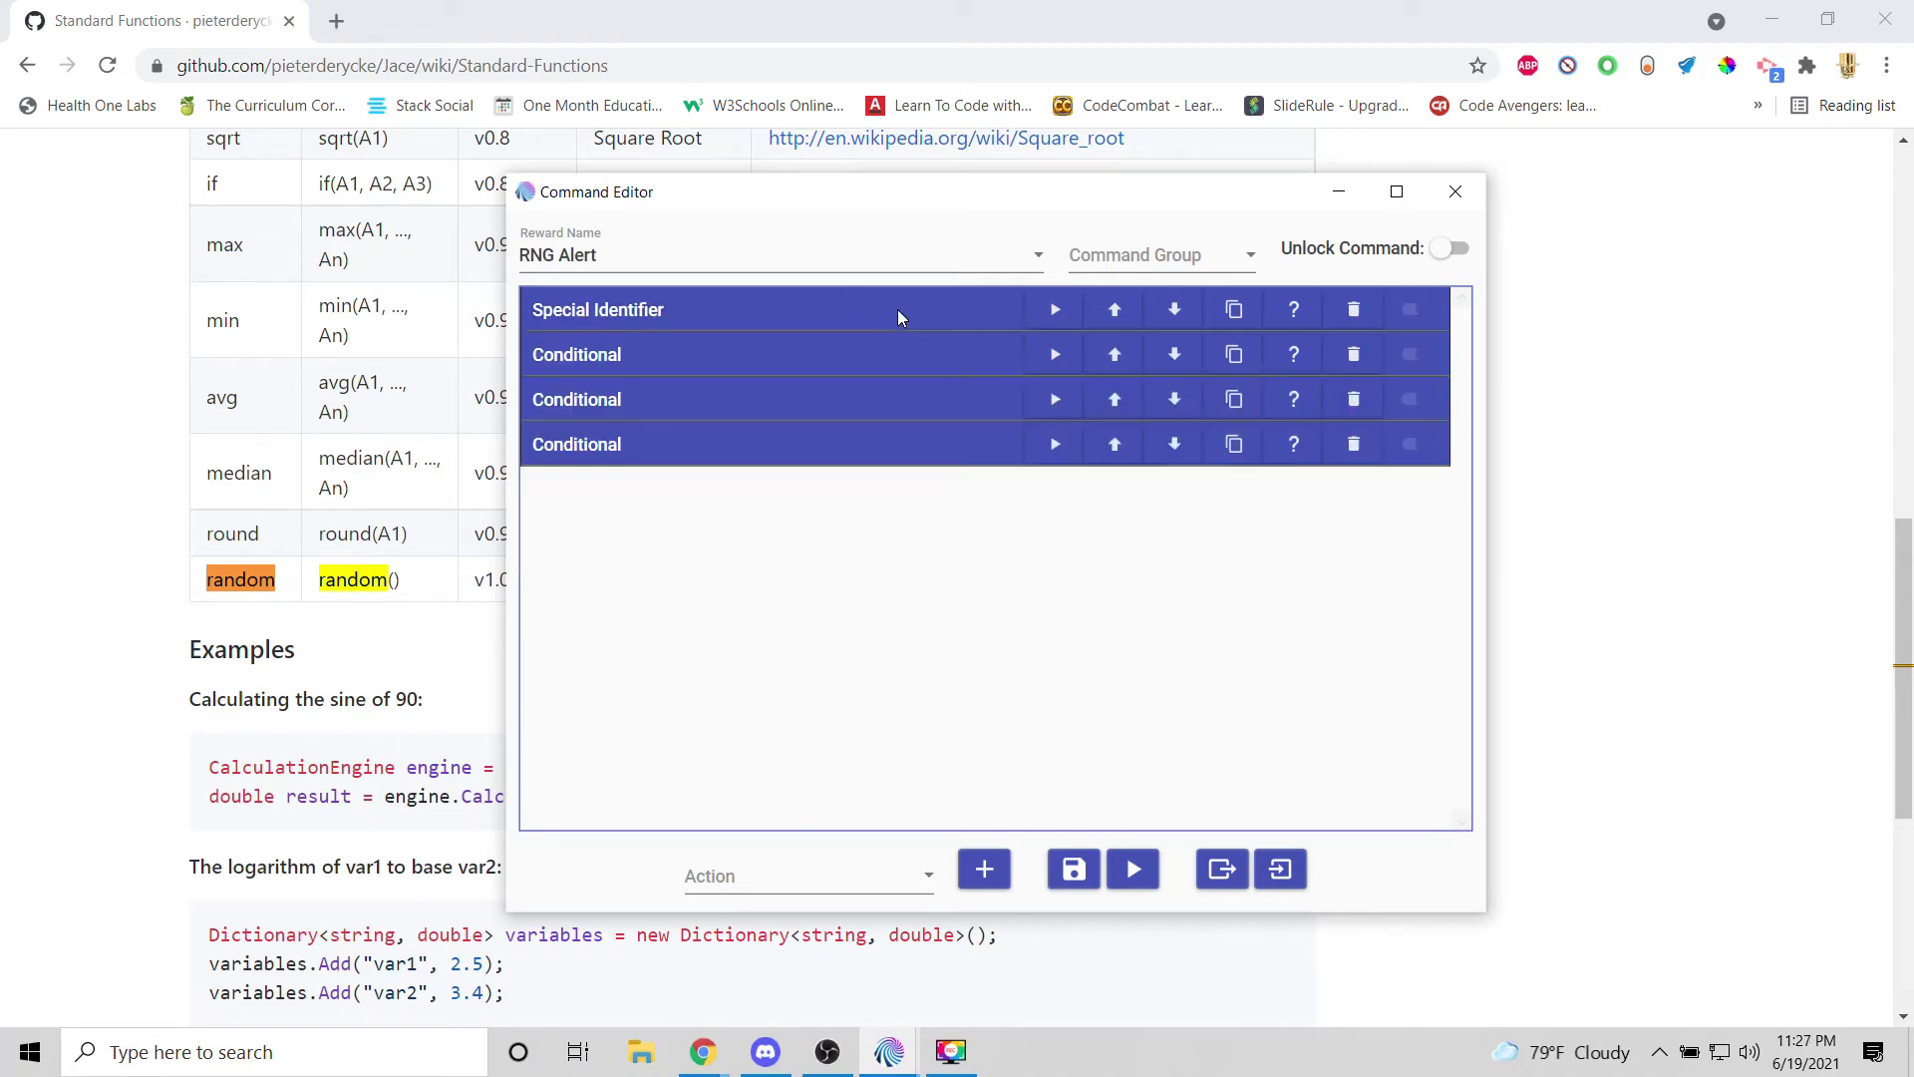
Expand the first Conditional, examine its $somenumber clause and its Sound action's file path, and collapse it.
{"action": "left_click", "coordinate": [866, 357]}
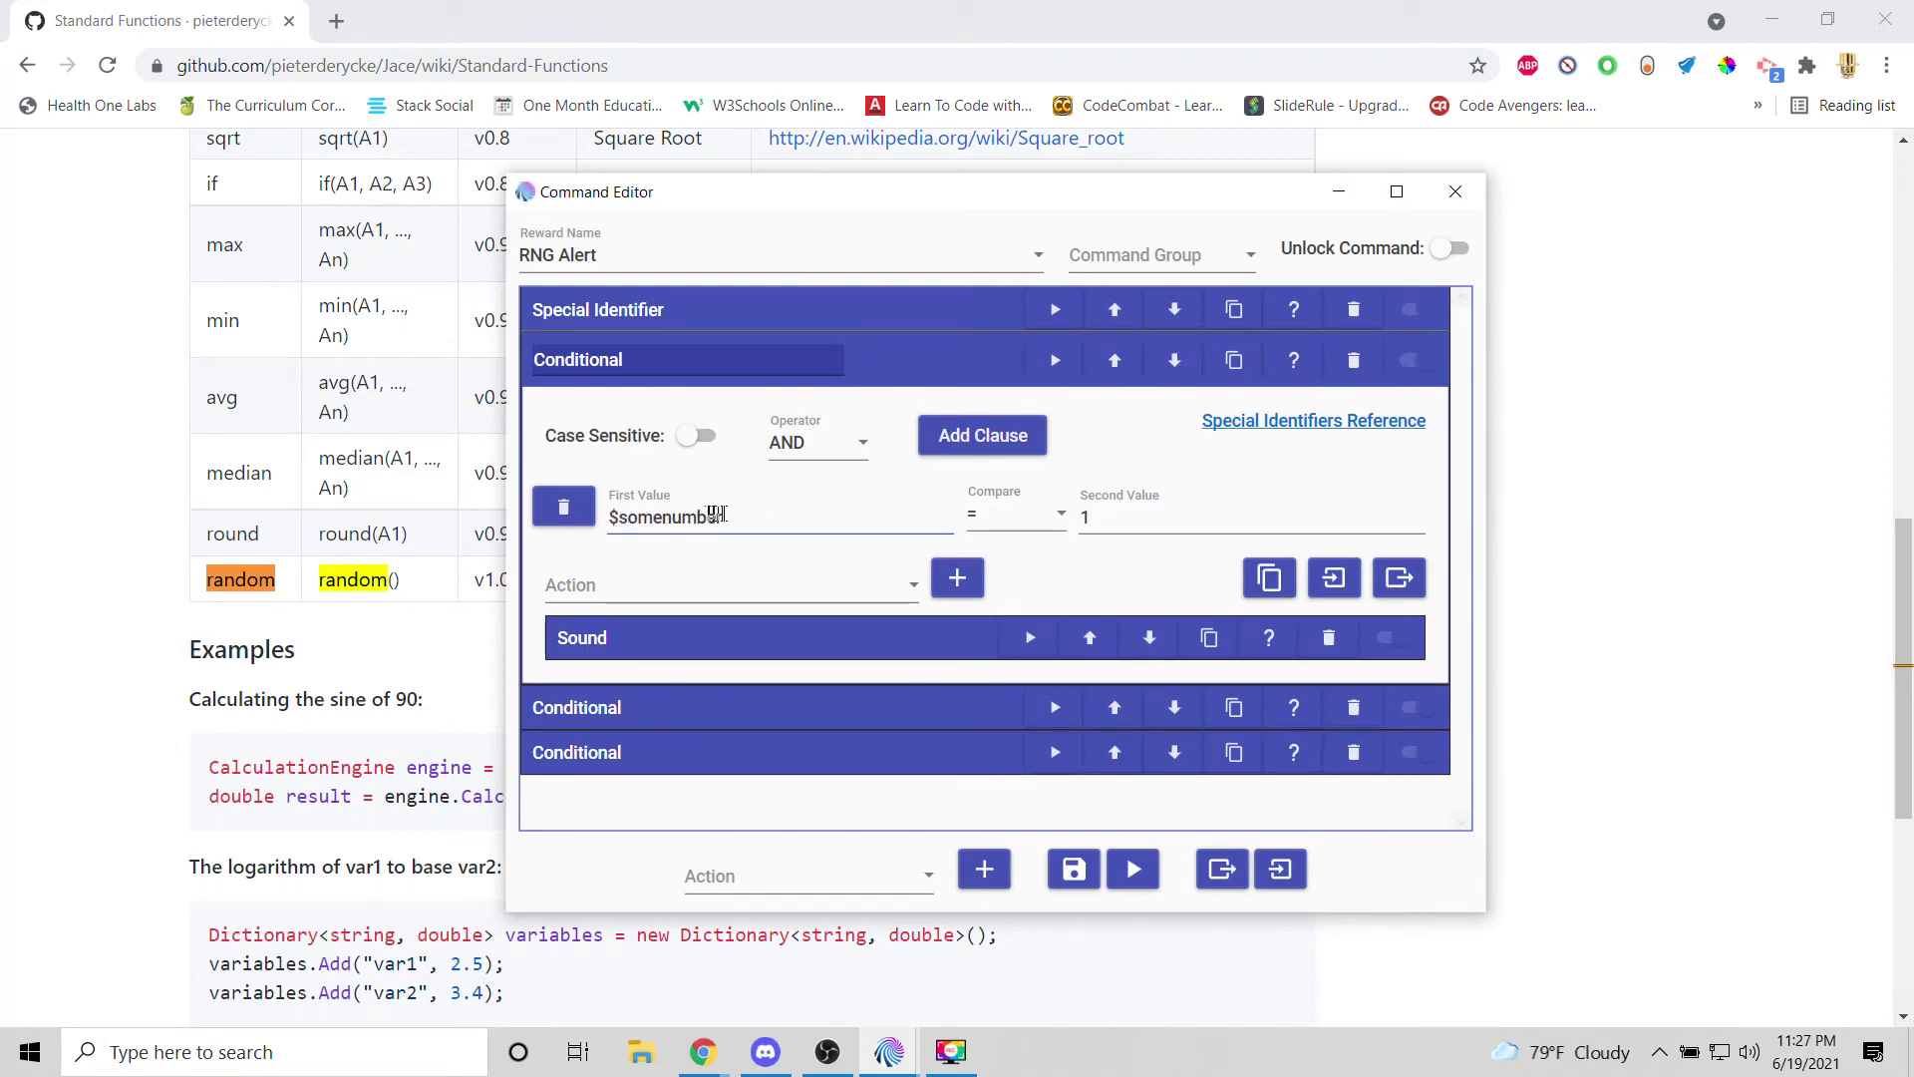
{"action": "left_click", "coordinate": [1112, 518]}
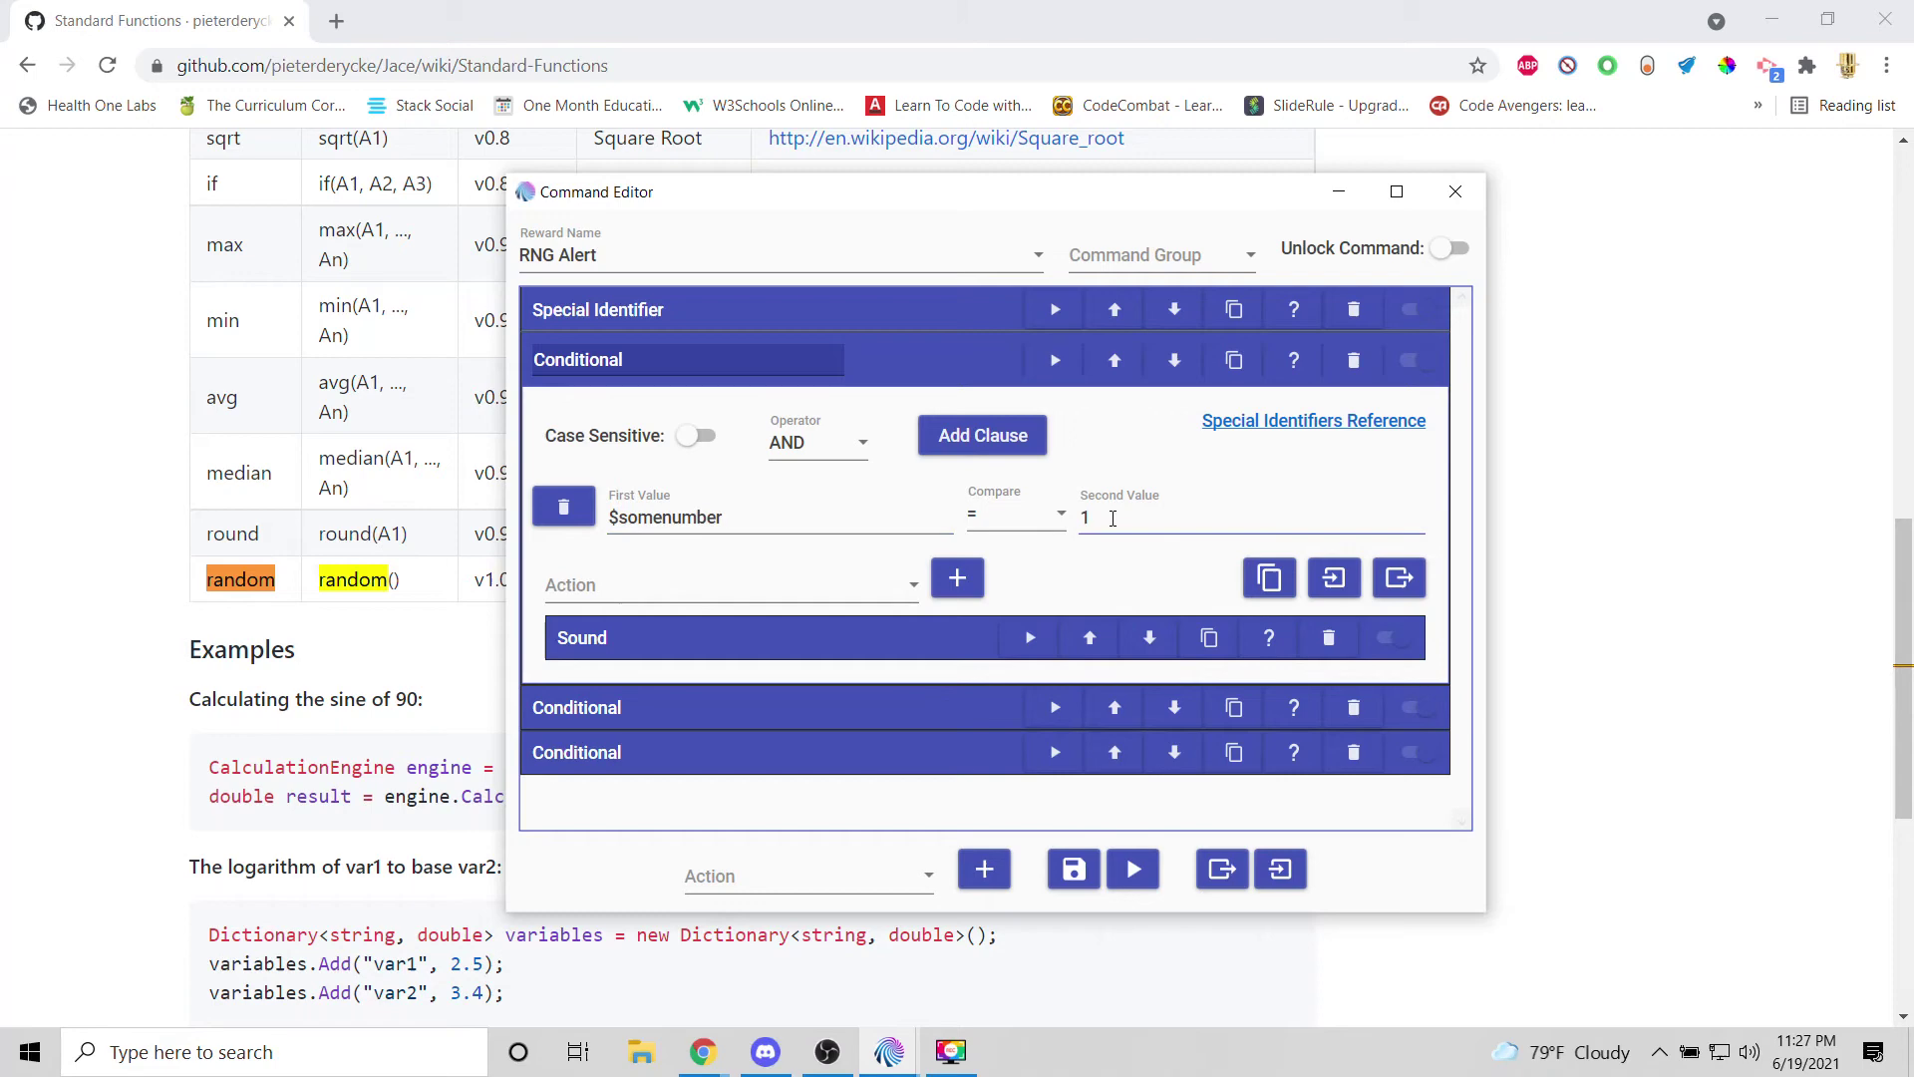
{"action": "left_click", "coordinate": [882, 635]}
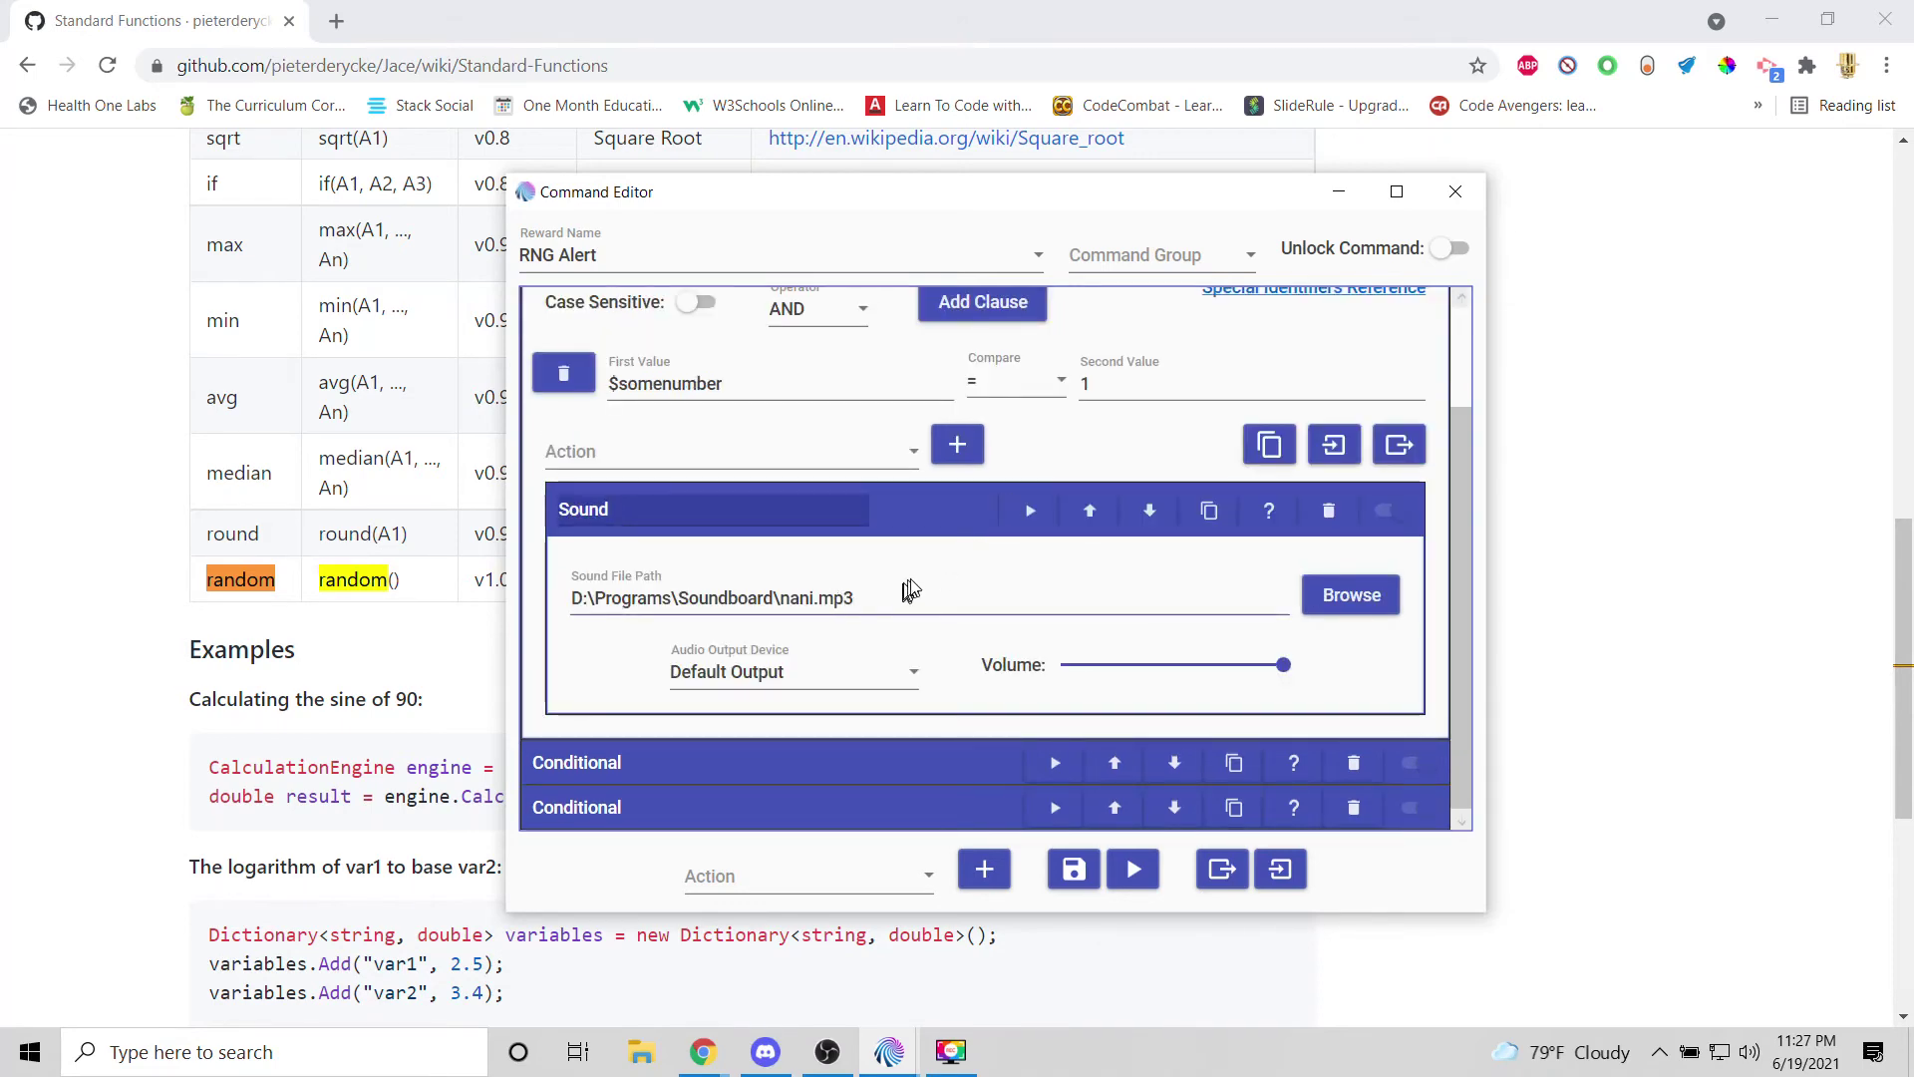
{"action": "scroll", "coordinate": [909, 590], "scroll_direction": "up", "scroll_amount": 1}
{"action": "left_click", "coordinate": [899, 375]}
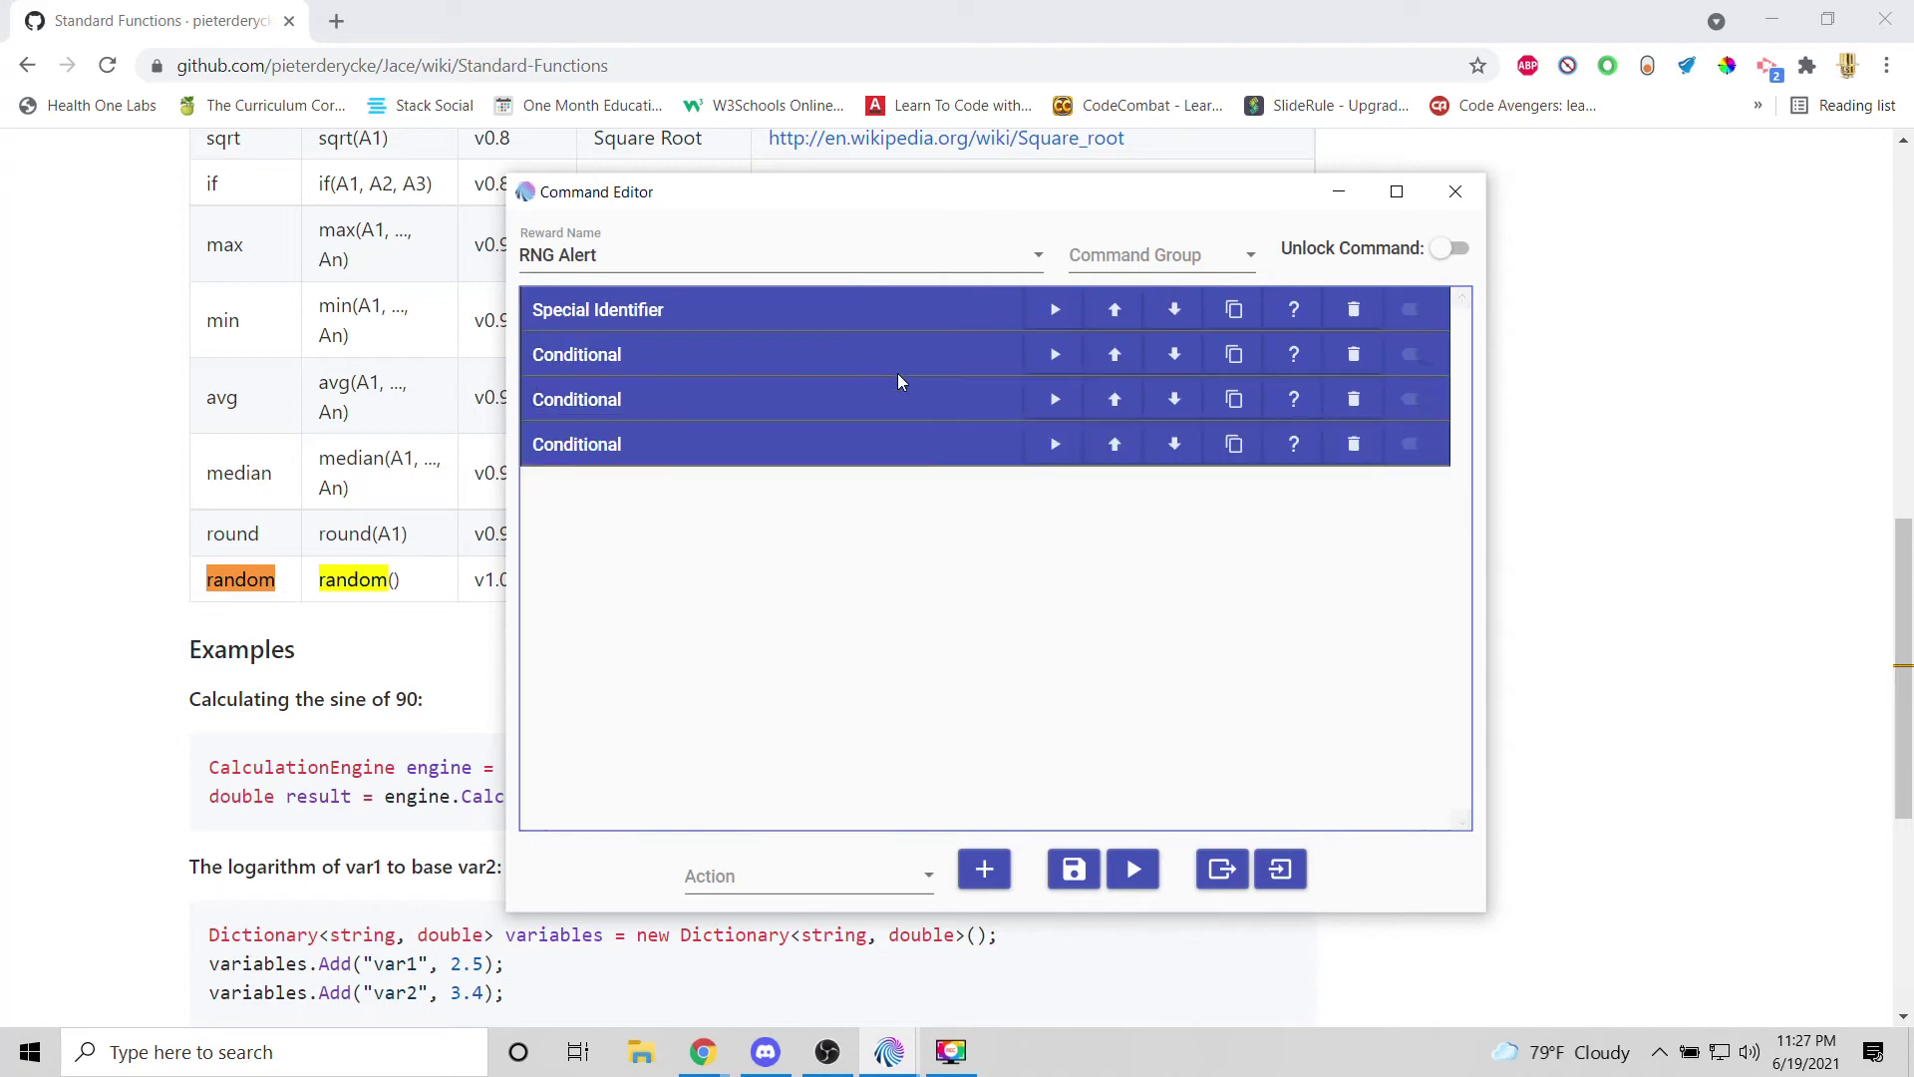
Expand the second Conditional, examine its $somenumber clause and its Sound action's file path, and collapse it.
{"action": "left_click", "coordinate": [882, 403]}
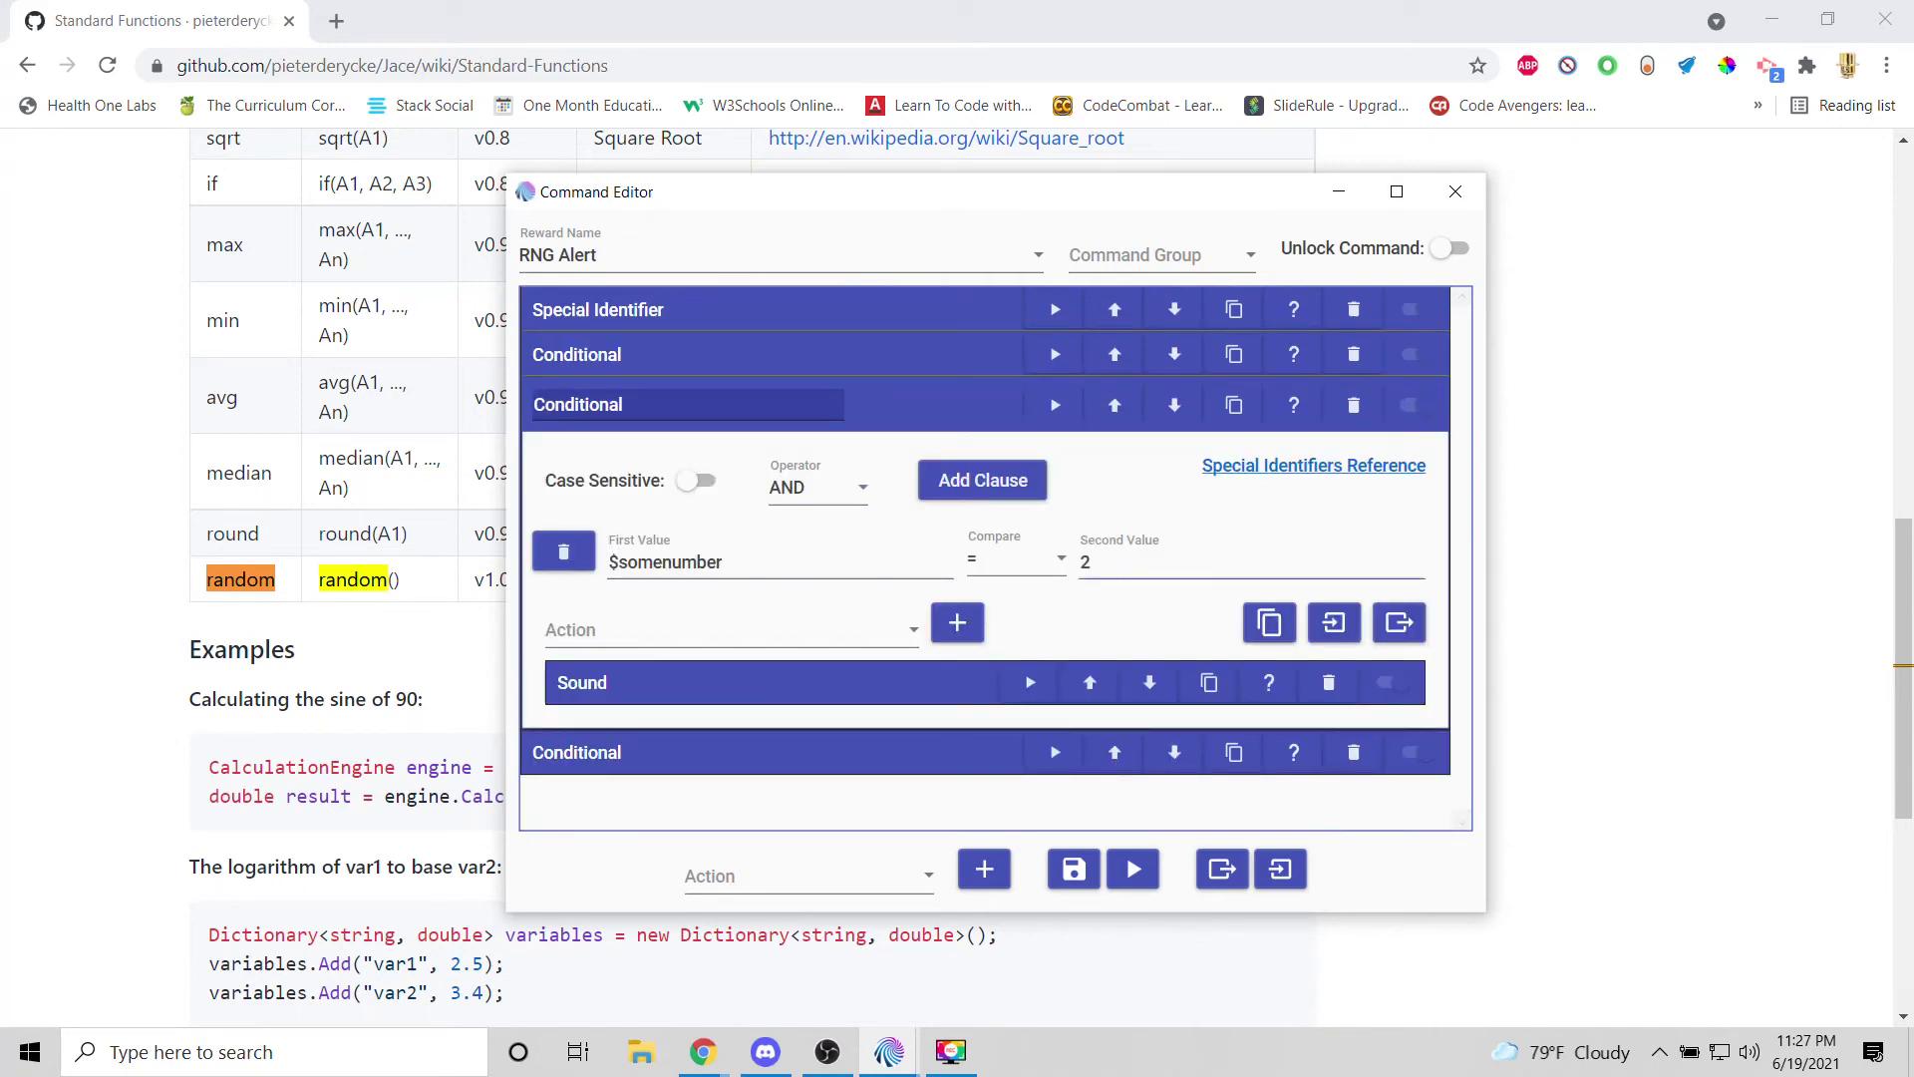
{"action": "left_click", "coordinate": [923, 682]}
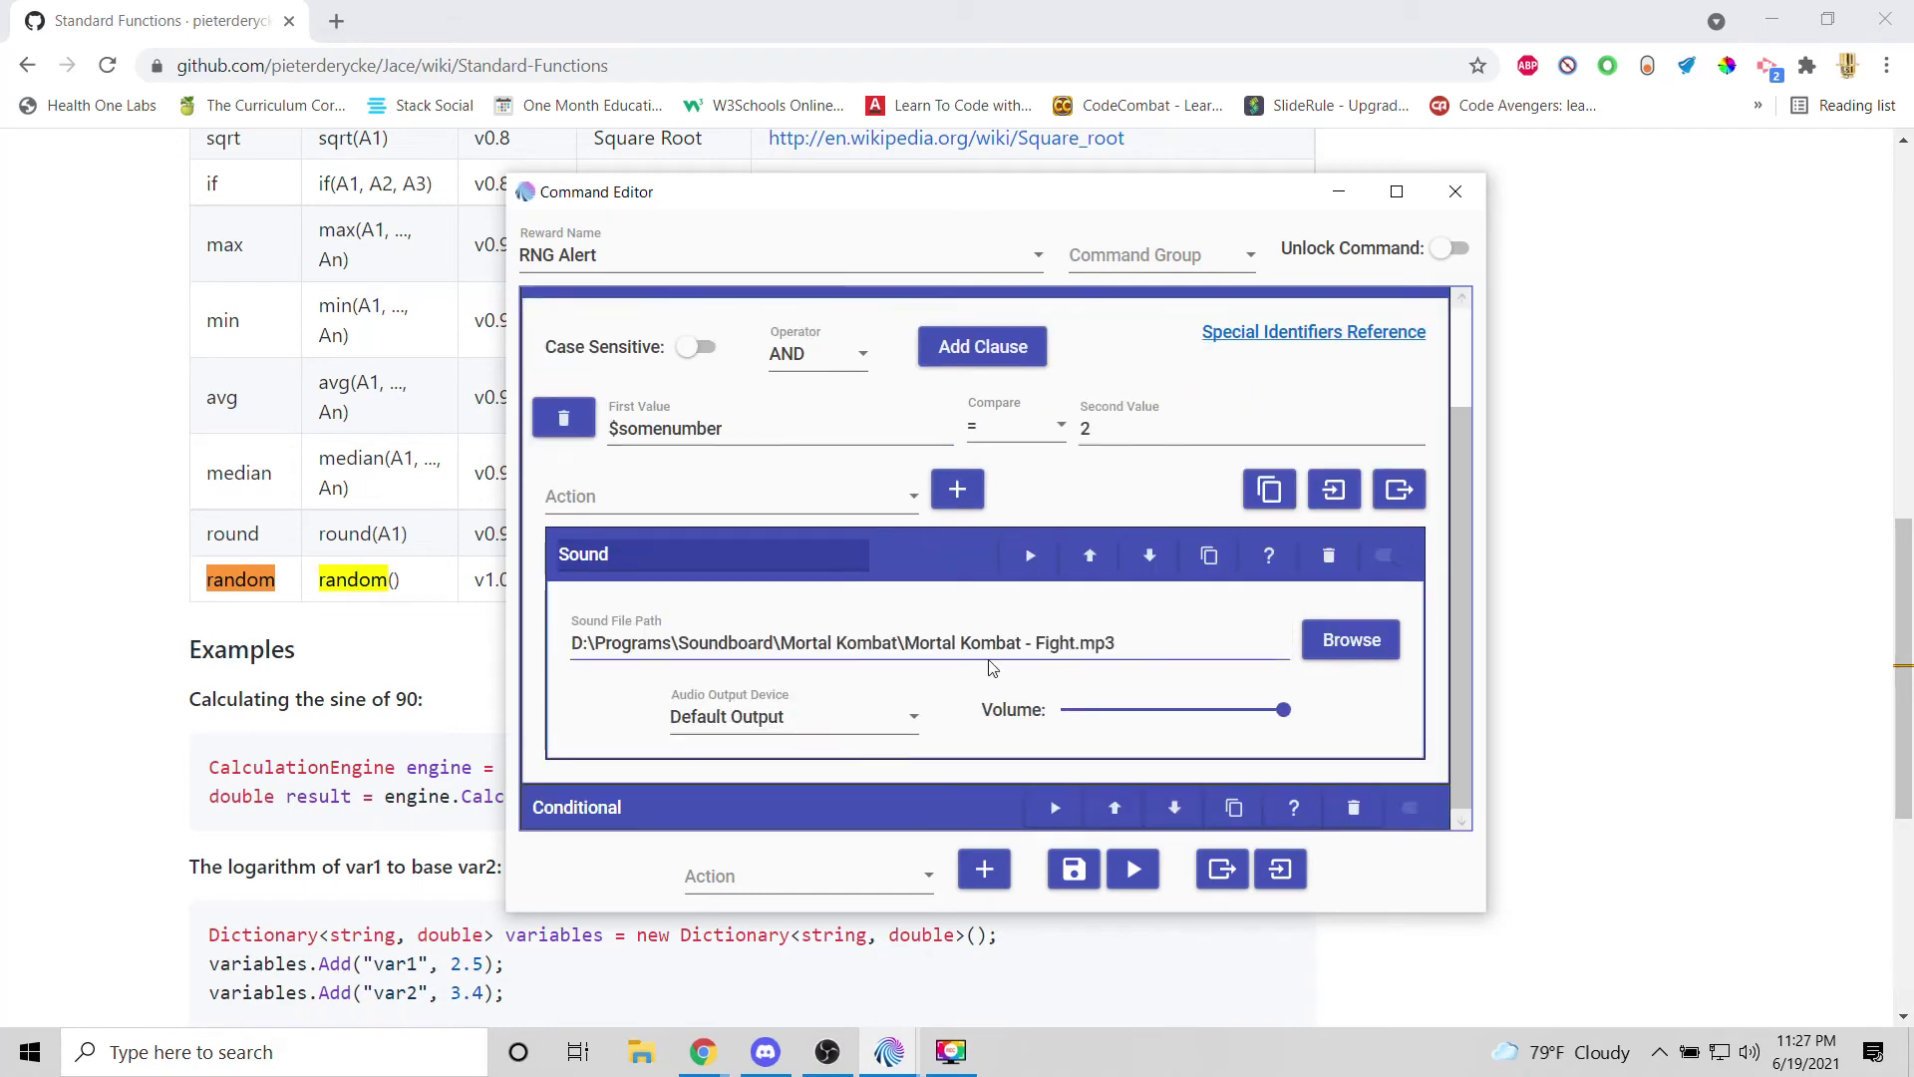
{"action": "scroll", "coordinate": [990, 588], "scroll_direction": "up", "scroll_amount": 2}
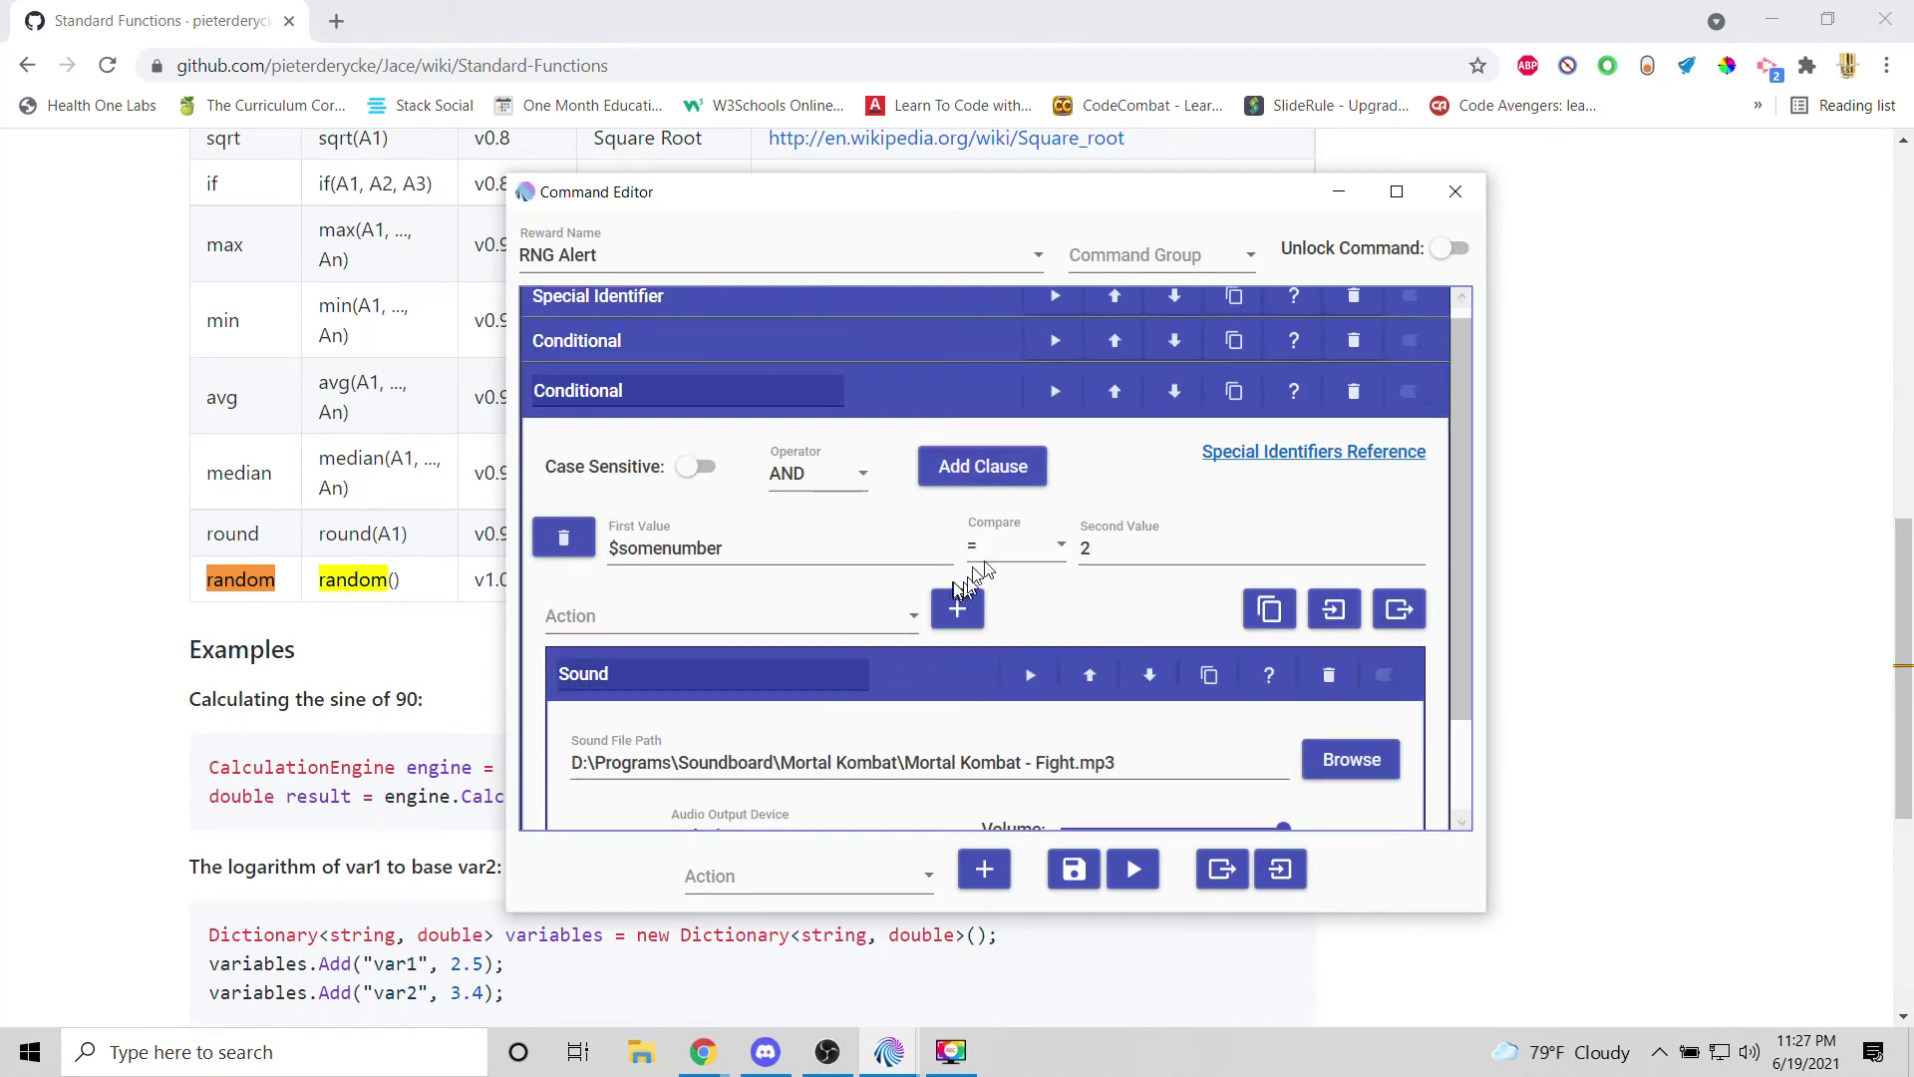
{"action": "left_click", "coordinate": [935, 387]}
Expand the third Conditional, examine its $somenumber clause and its Sound action's file path, and collapse it.
{"action": "left_click", "coordinate": [910, 453]}
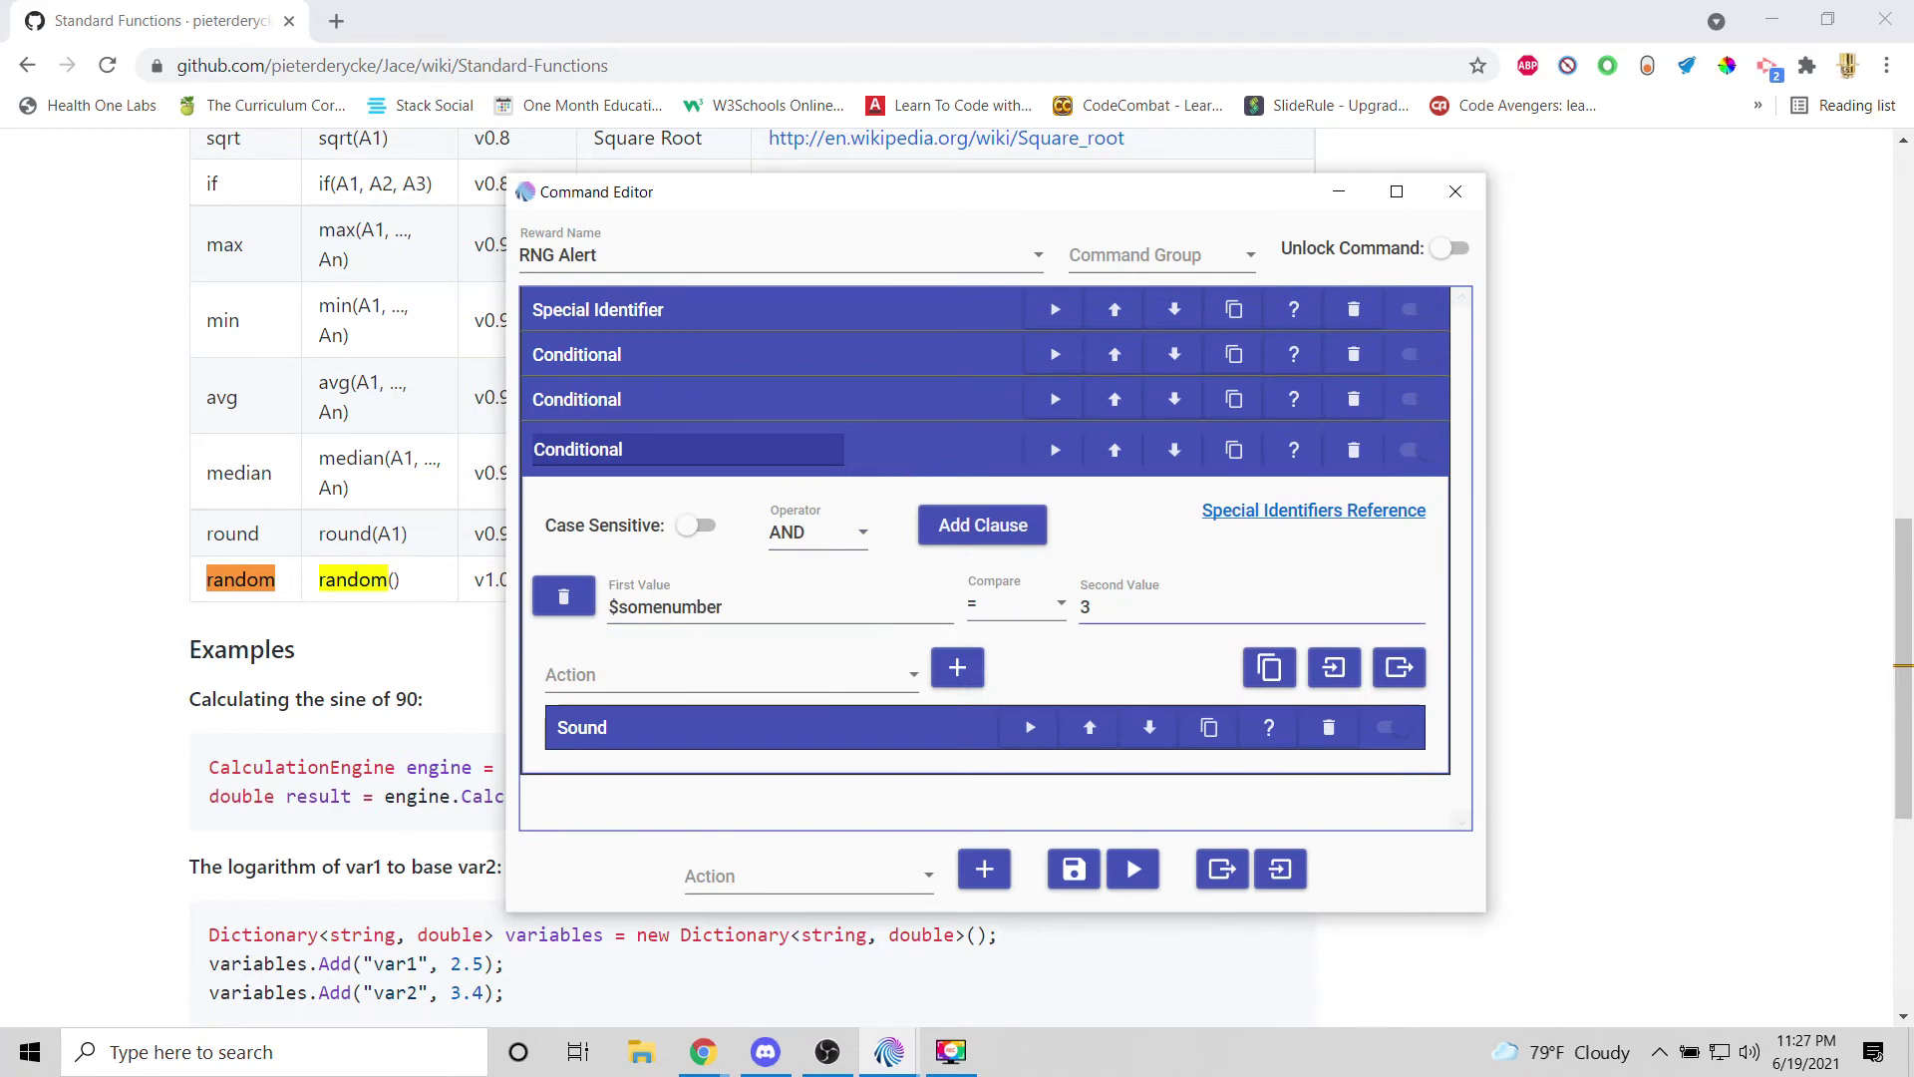
{"action": "left_click", "coordinate": [962, 724]}
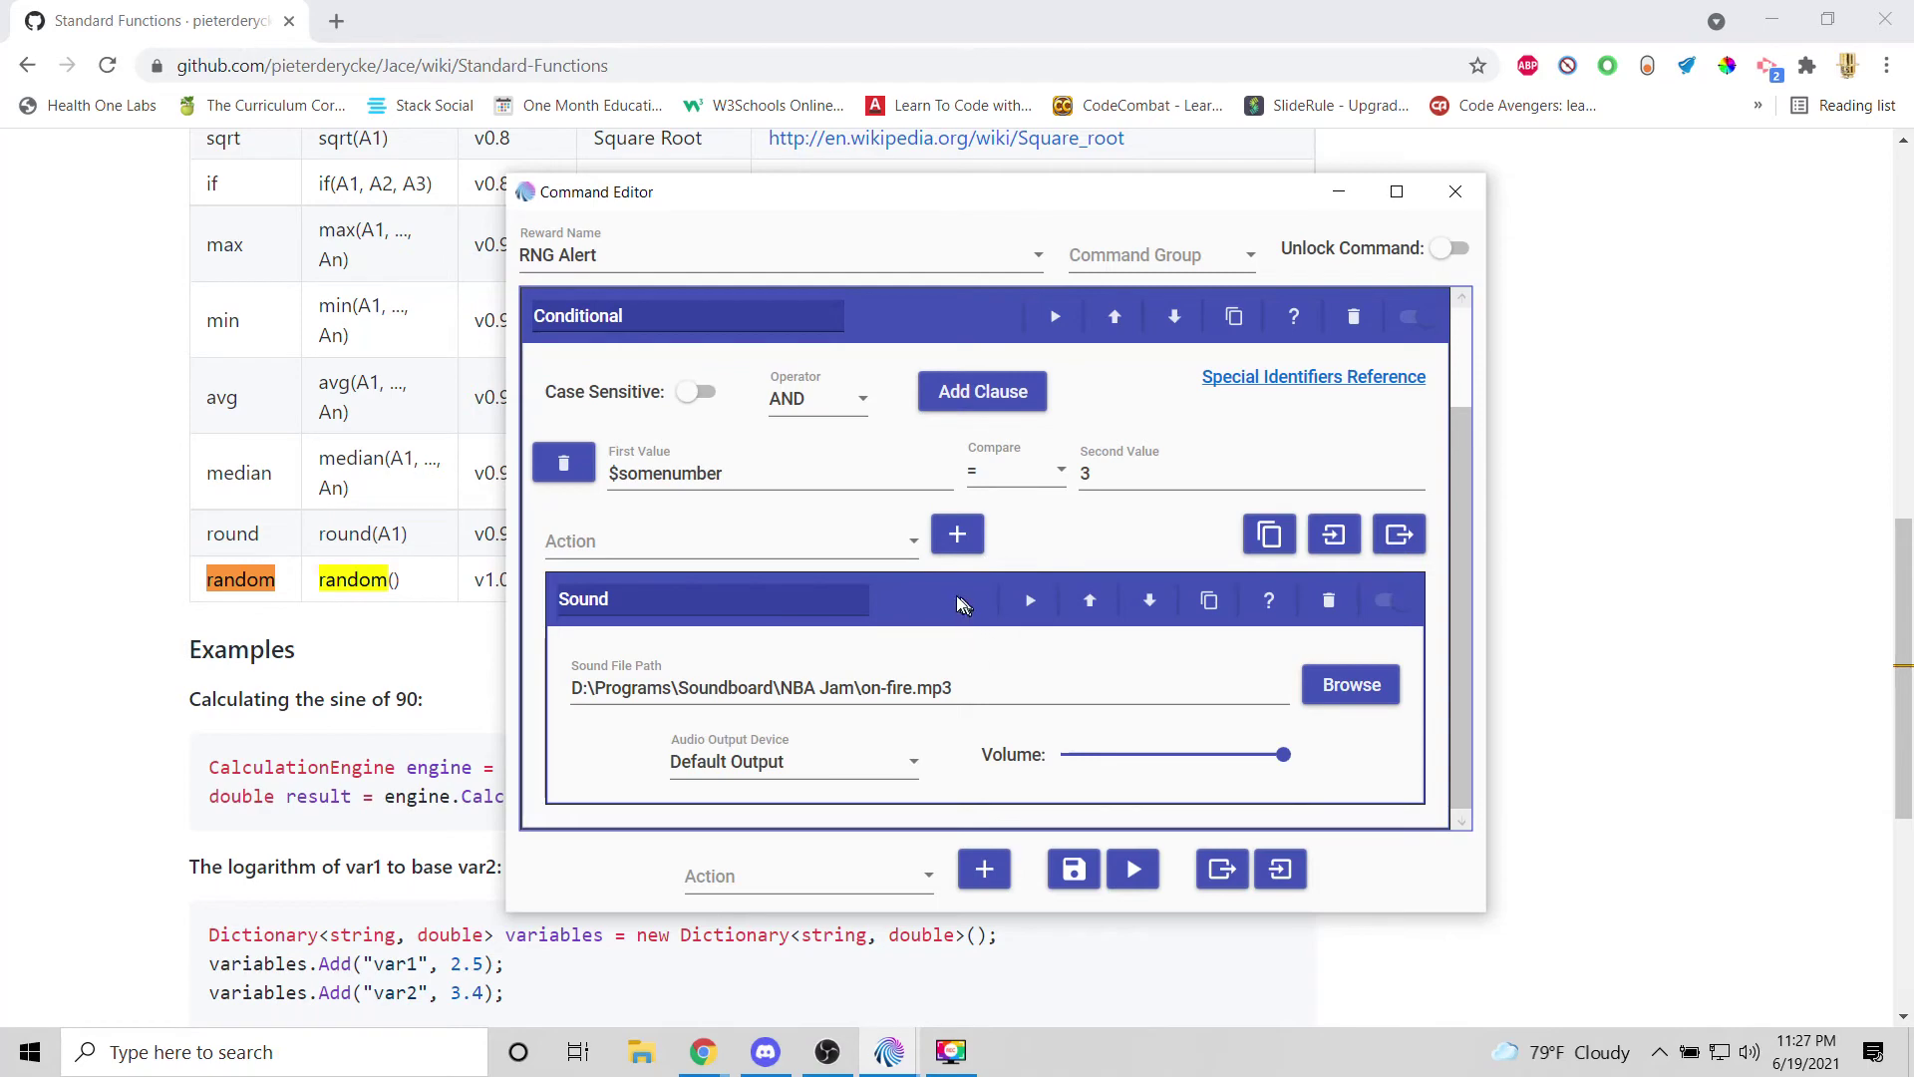
{"action": "left_click", "coordinate": [946, 321]}
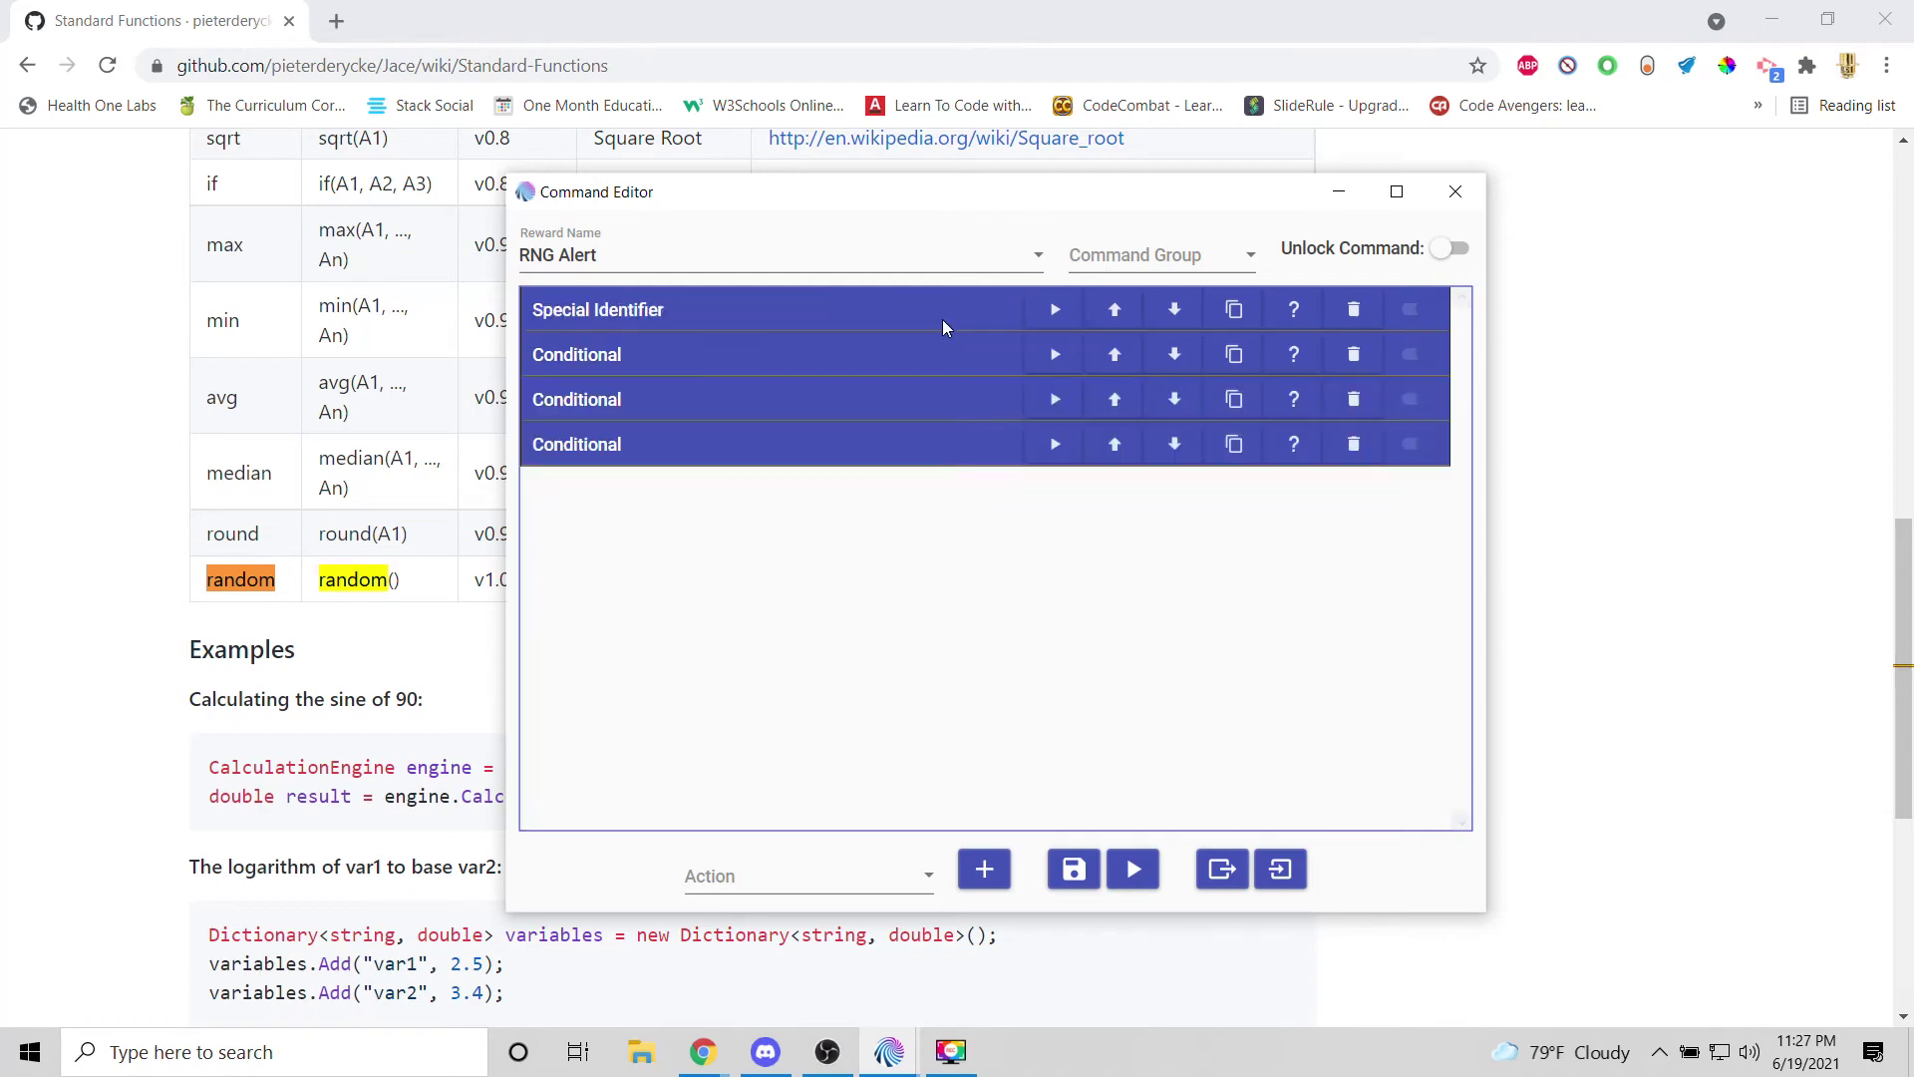
Browse the action types that can be added inside the first Conditional and collapse it without adding one.
{"action": "left_click", "coordinate": [852, 372]}
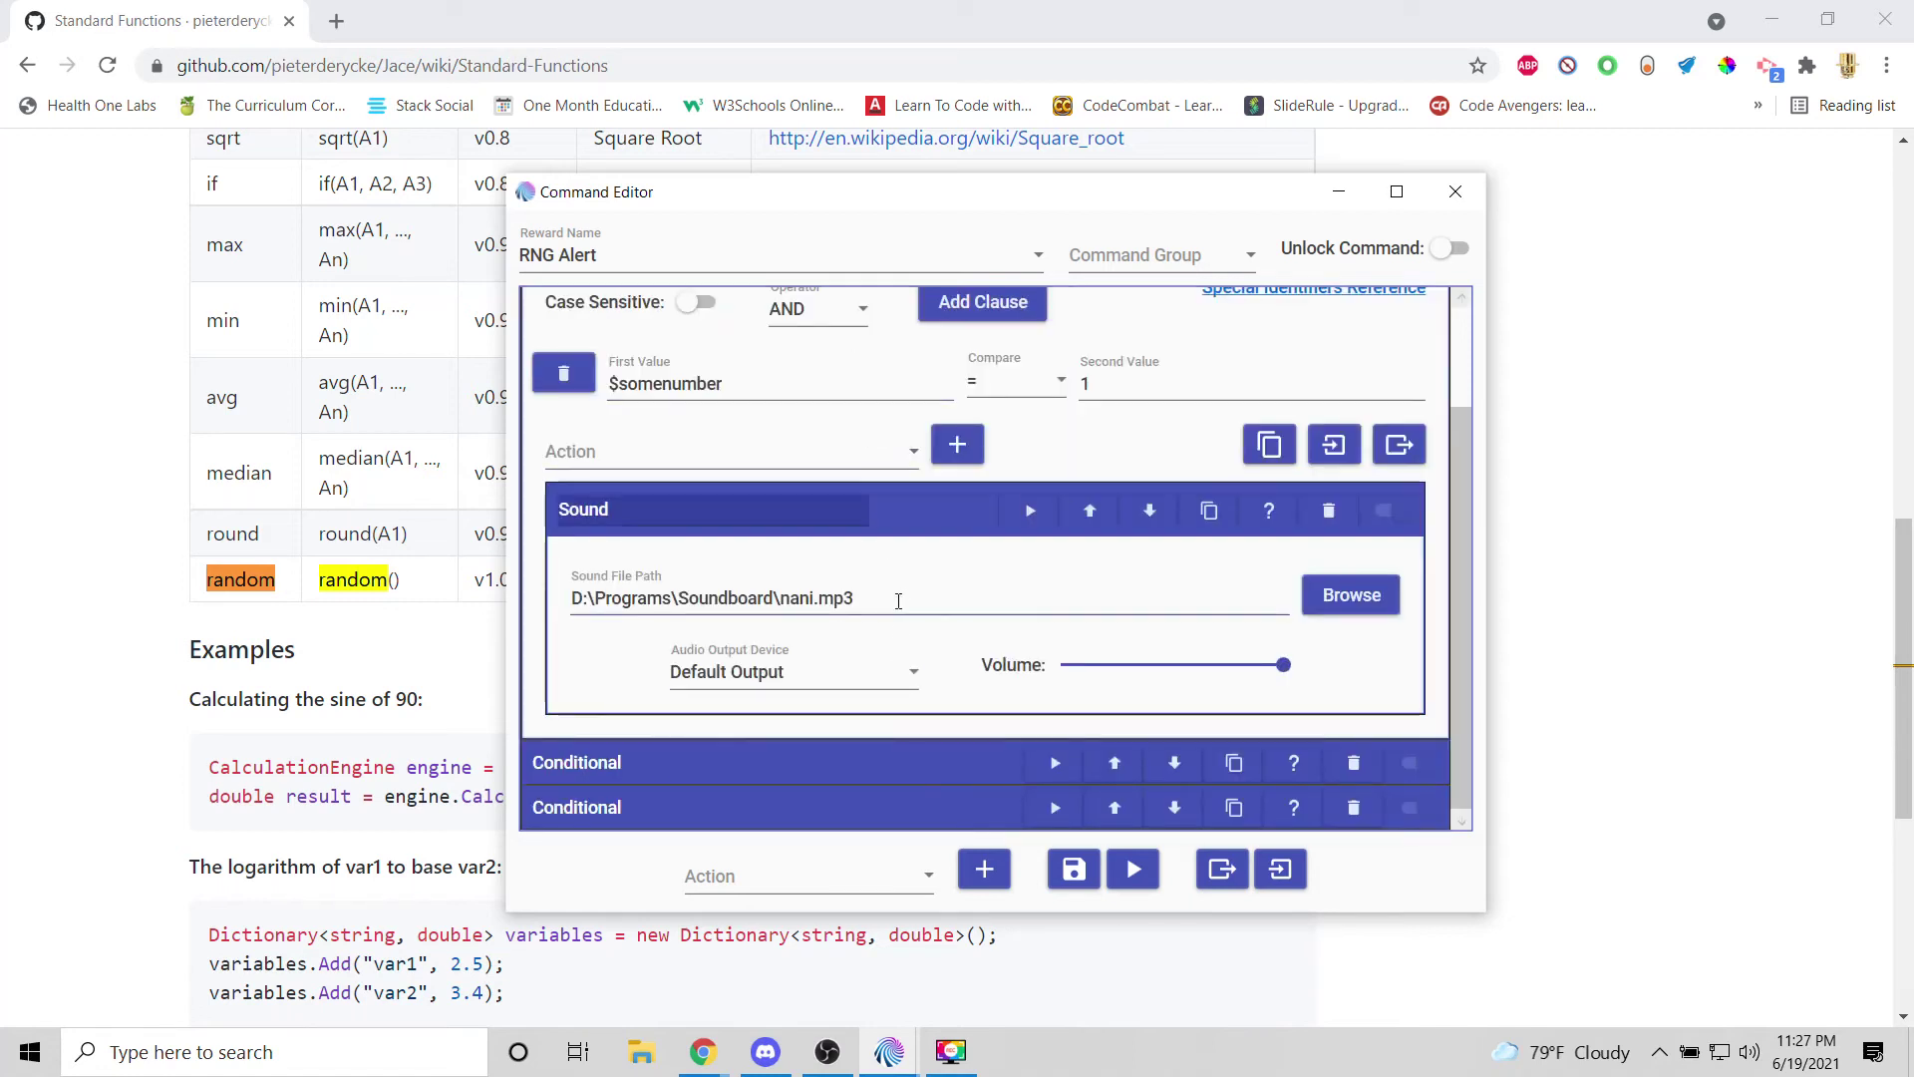
{"action": "left_click", "coordinate": [900, 453]}
{"action": "scroll", "coordinate": [732, 698], "scroll_direction": "down", "scroll_amount": 6}
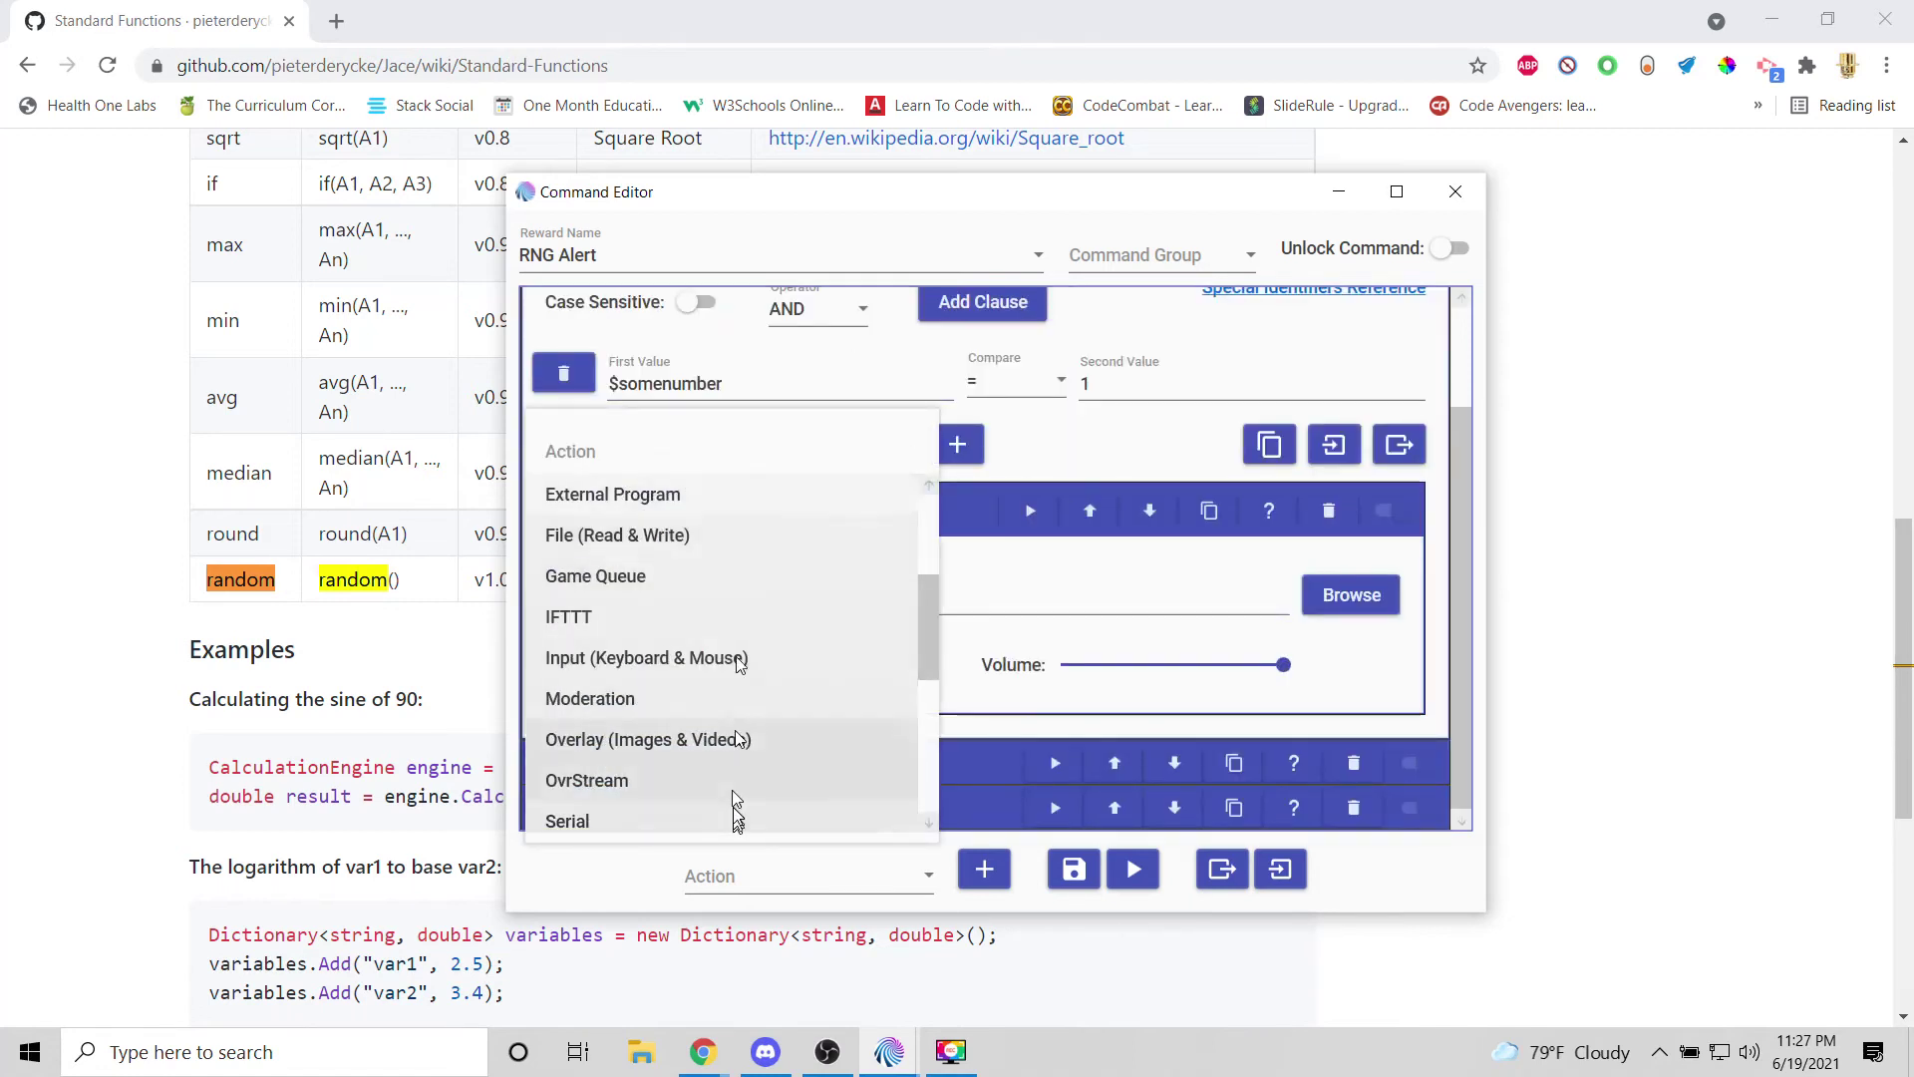
{"action": "scroll", "coordinate": [997, 504], "scroll_direction": "up", "scroll_amount": 2}
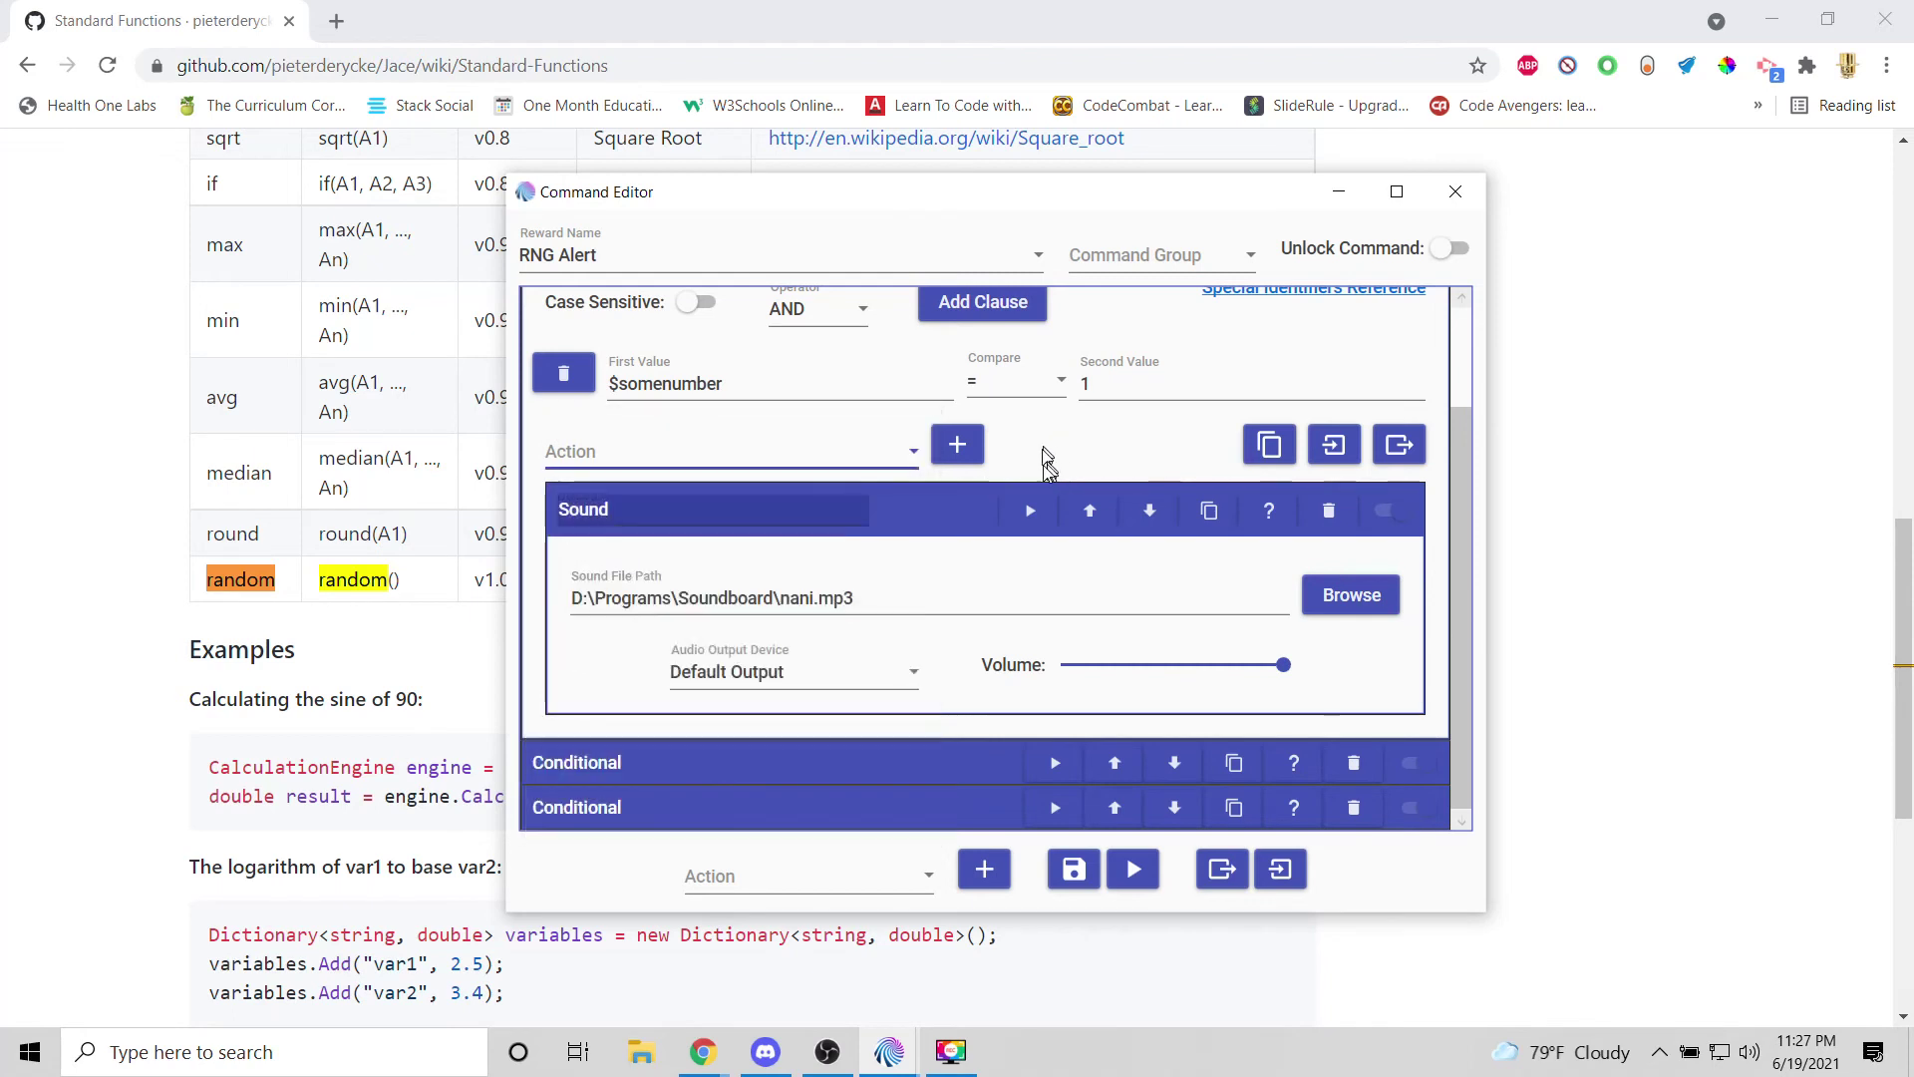
{"action": "left_click", "coordinate": [943, 343]}
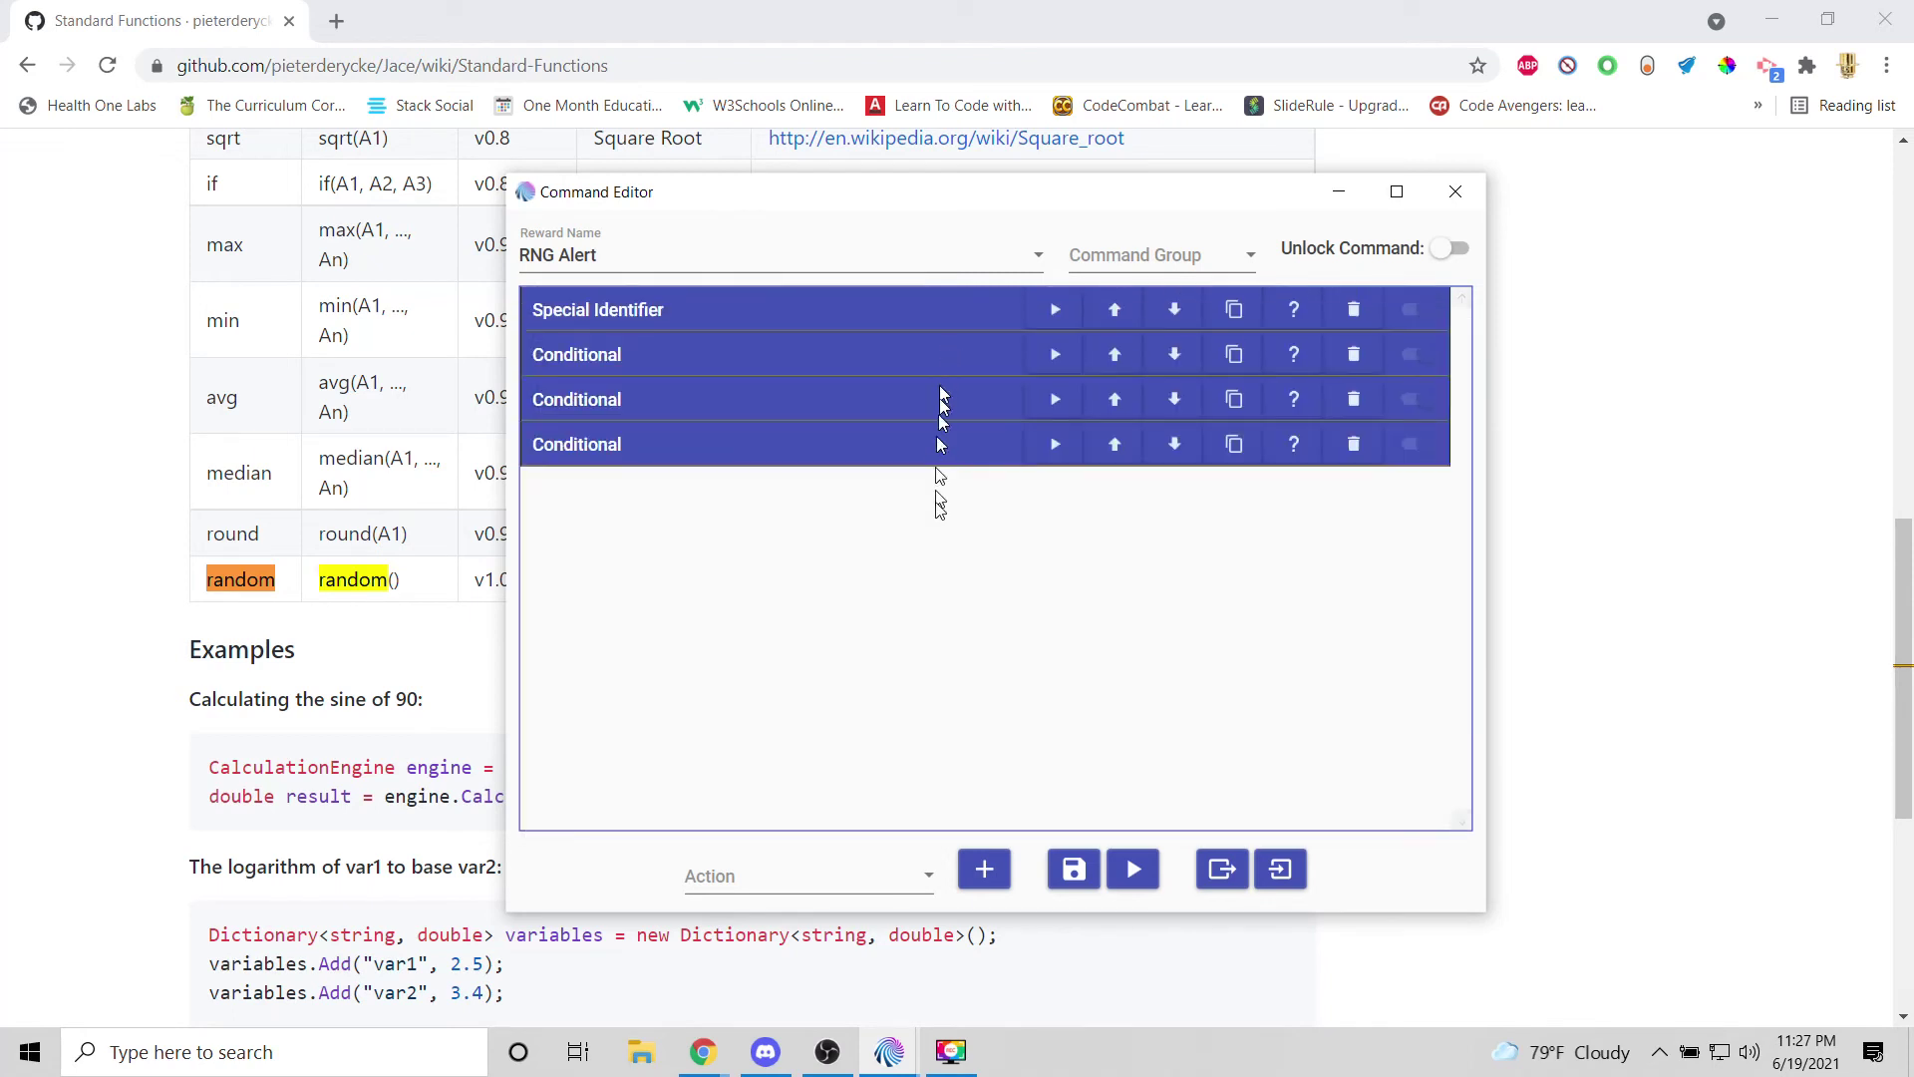
Save the RNG Alert command and switch to OBS.
{"action": "left_click", "coordinate": [1072, 874]}
{"action": "key", "text": "alt+Tab"}
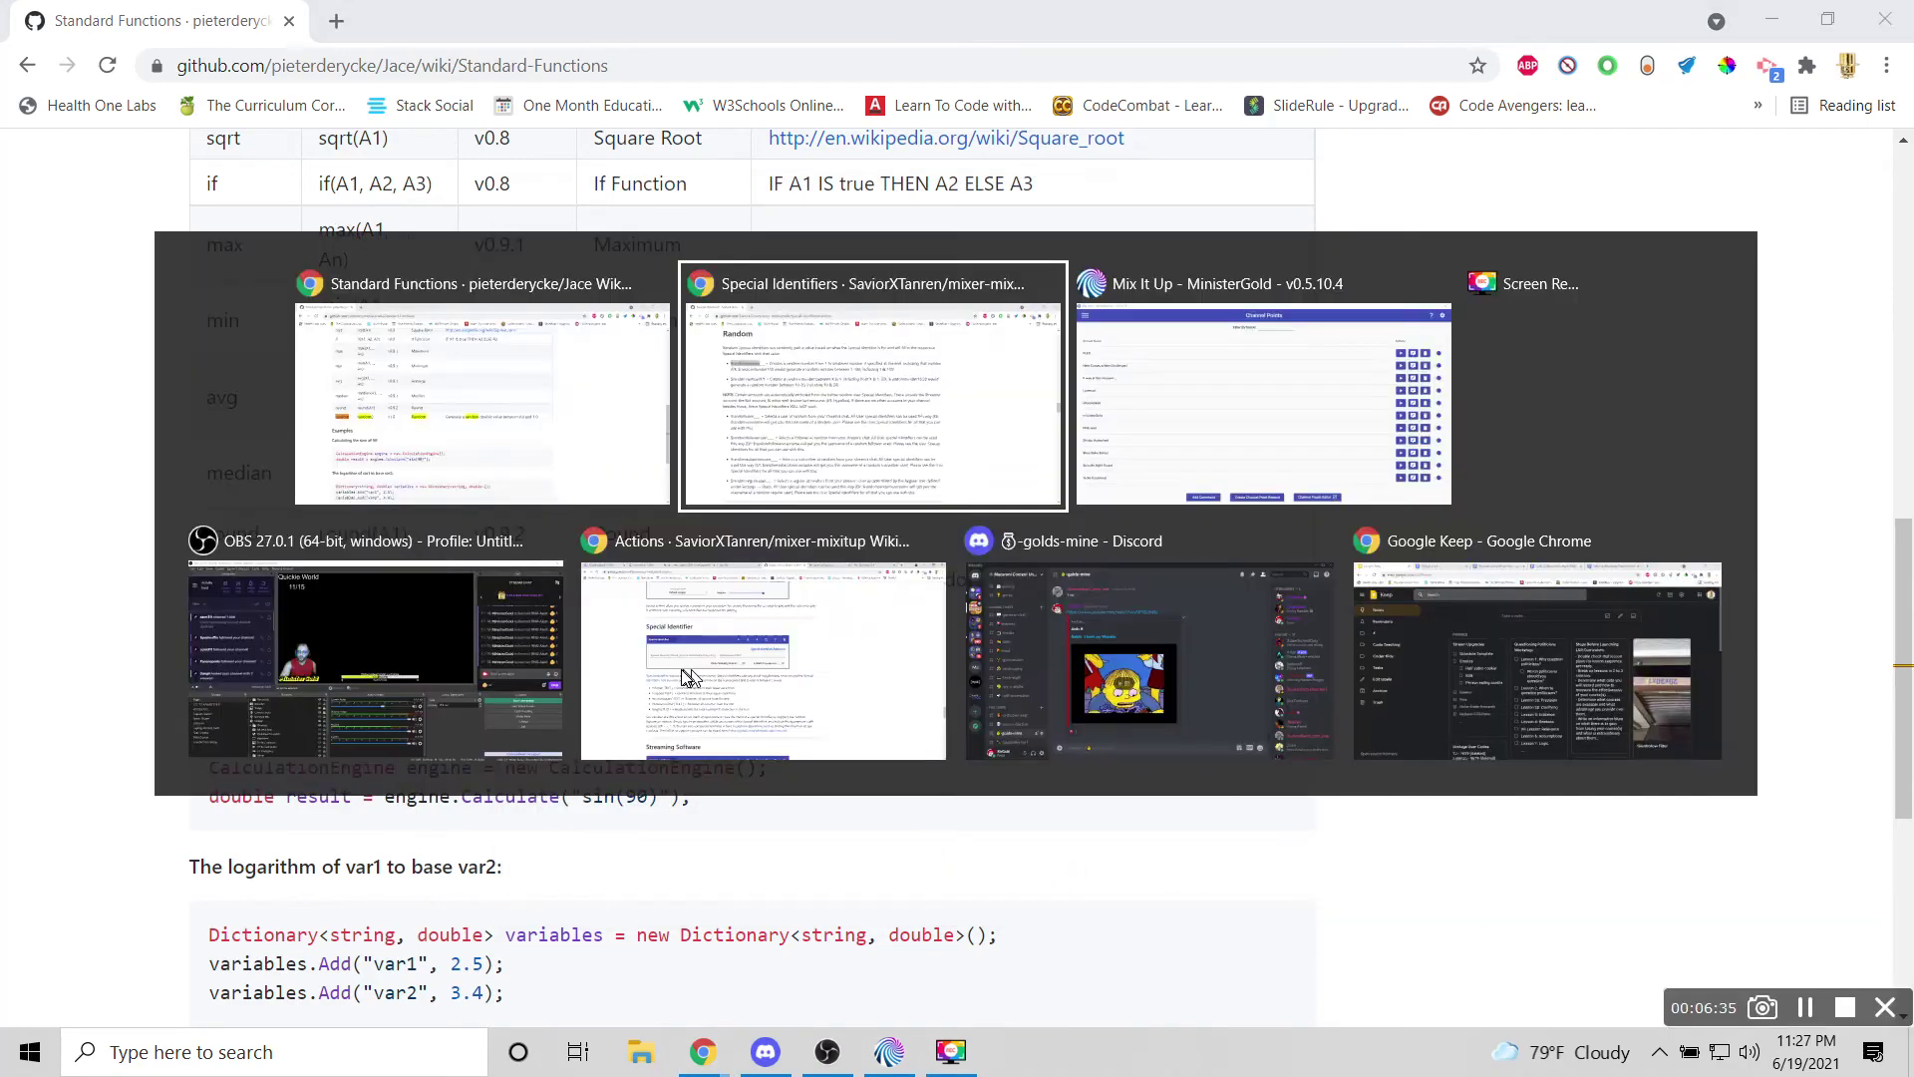
{"action": "key", "text": "alt+Tab"}
{"action": "key", "text": "alt+Tab"}
{"action": "key", "text": "alt+Tab"}
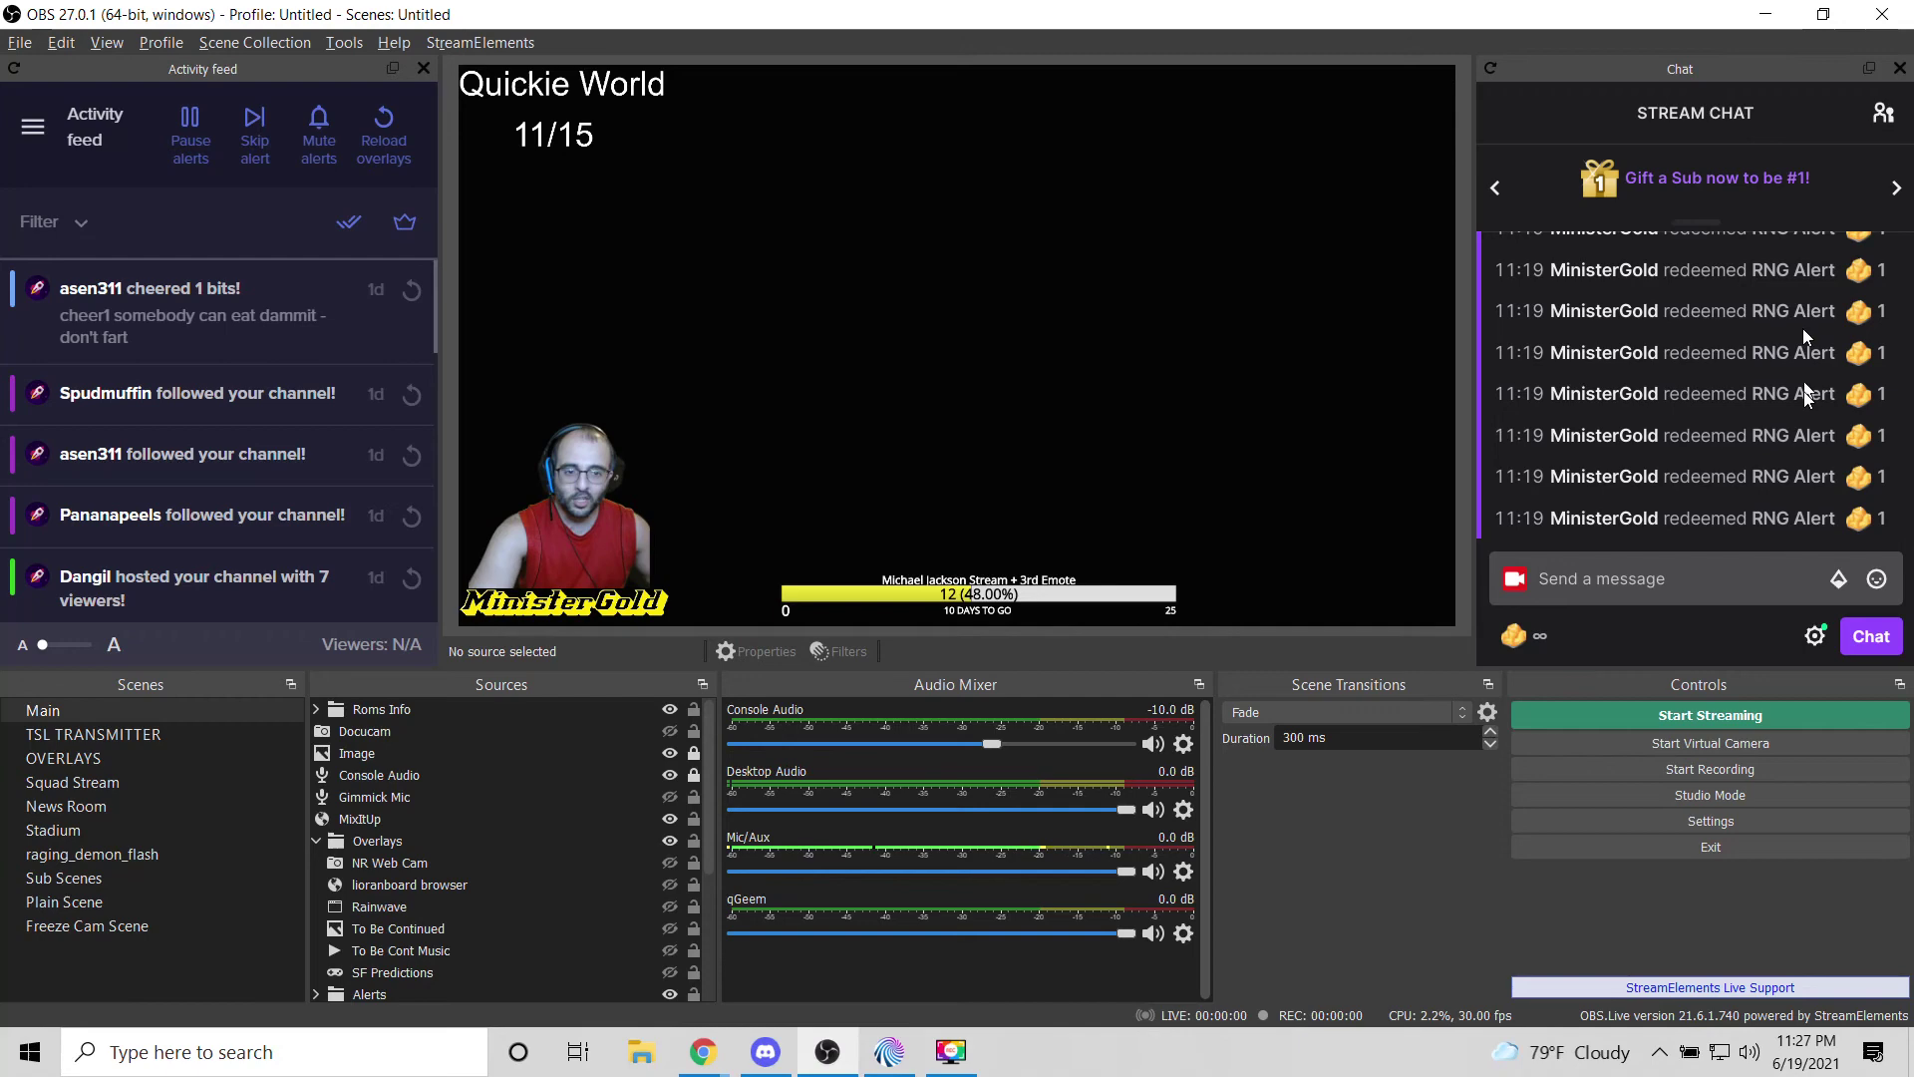
Redeem the RNG Alert channel point reward four times from the stream chat to test its random sounds.
{"action": "left_click", "coordinate": [1542, 639]}
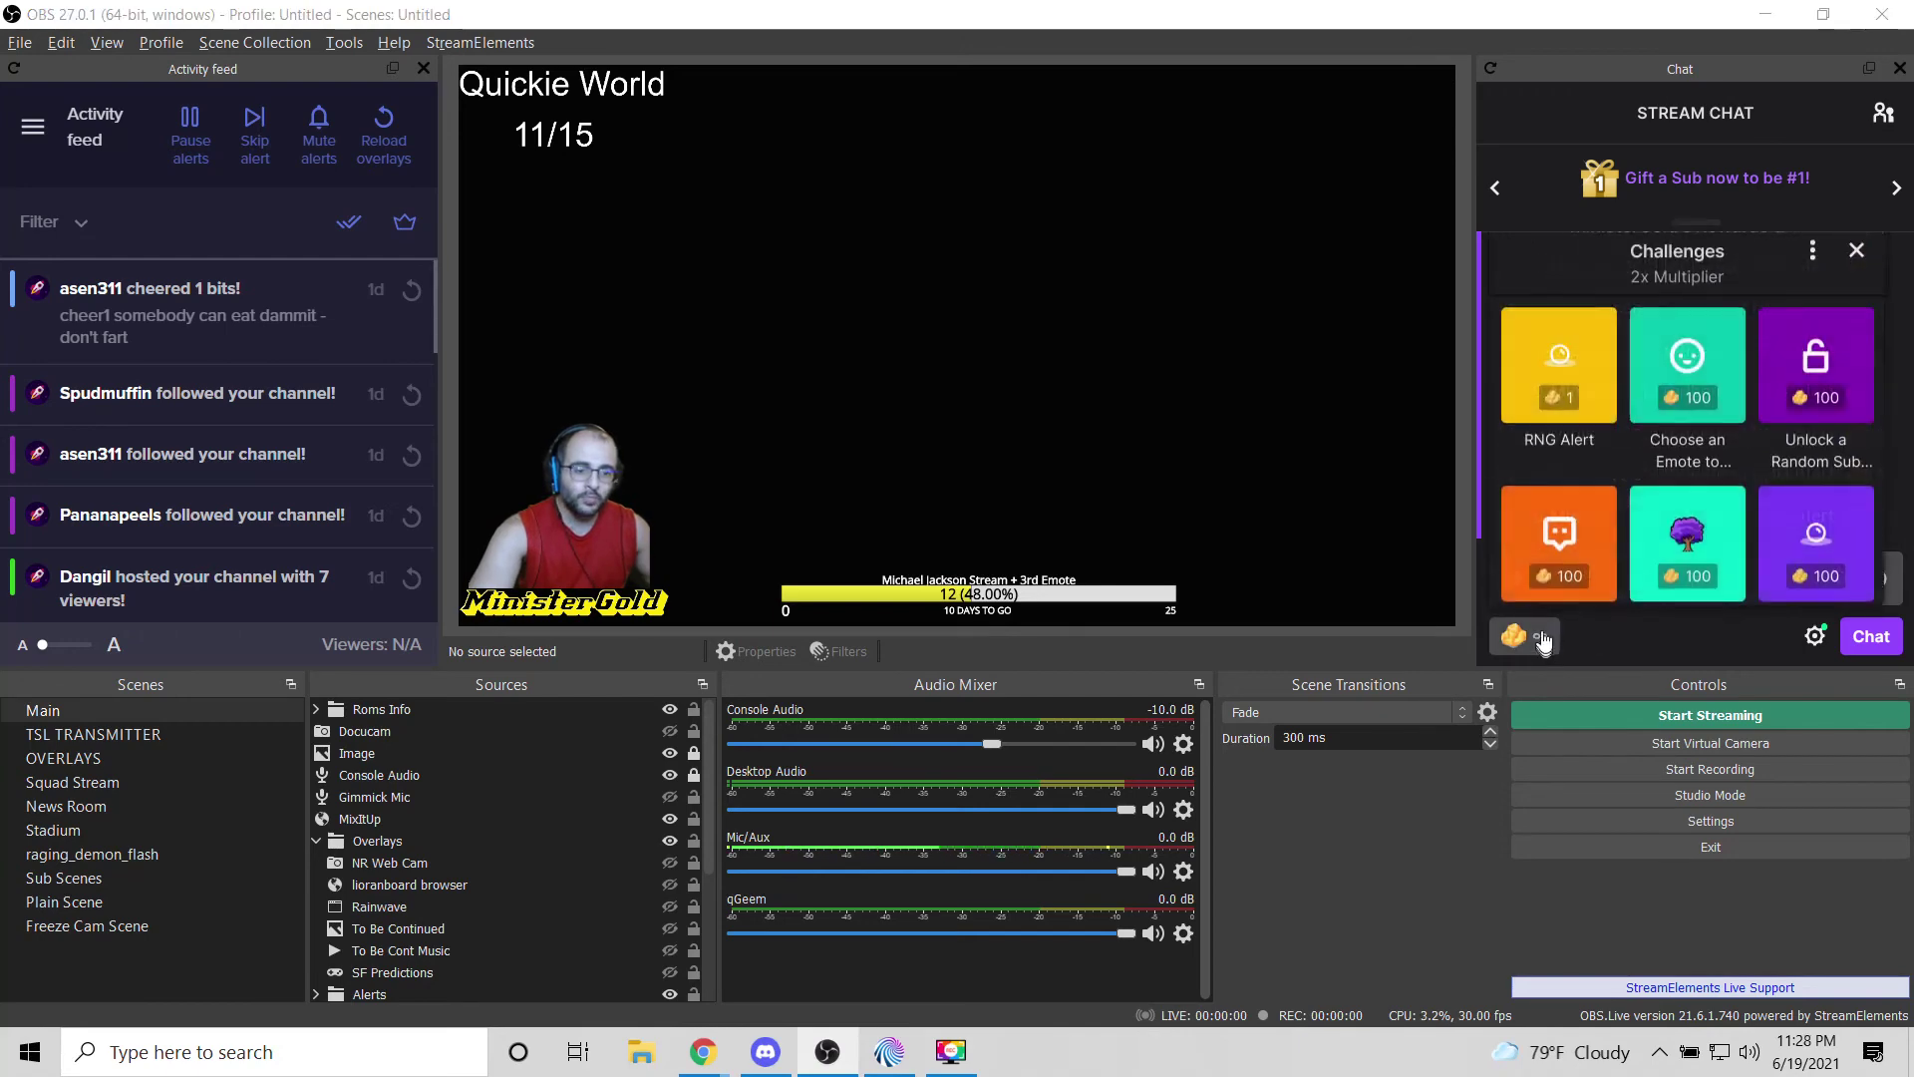
{"action": "left_click", "coordinate": [1559, 363]}
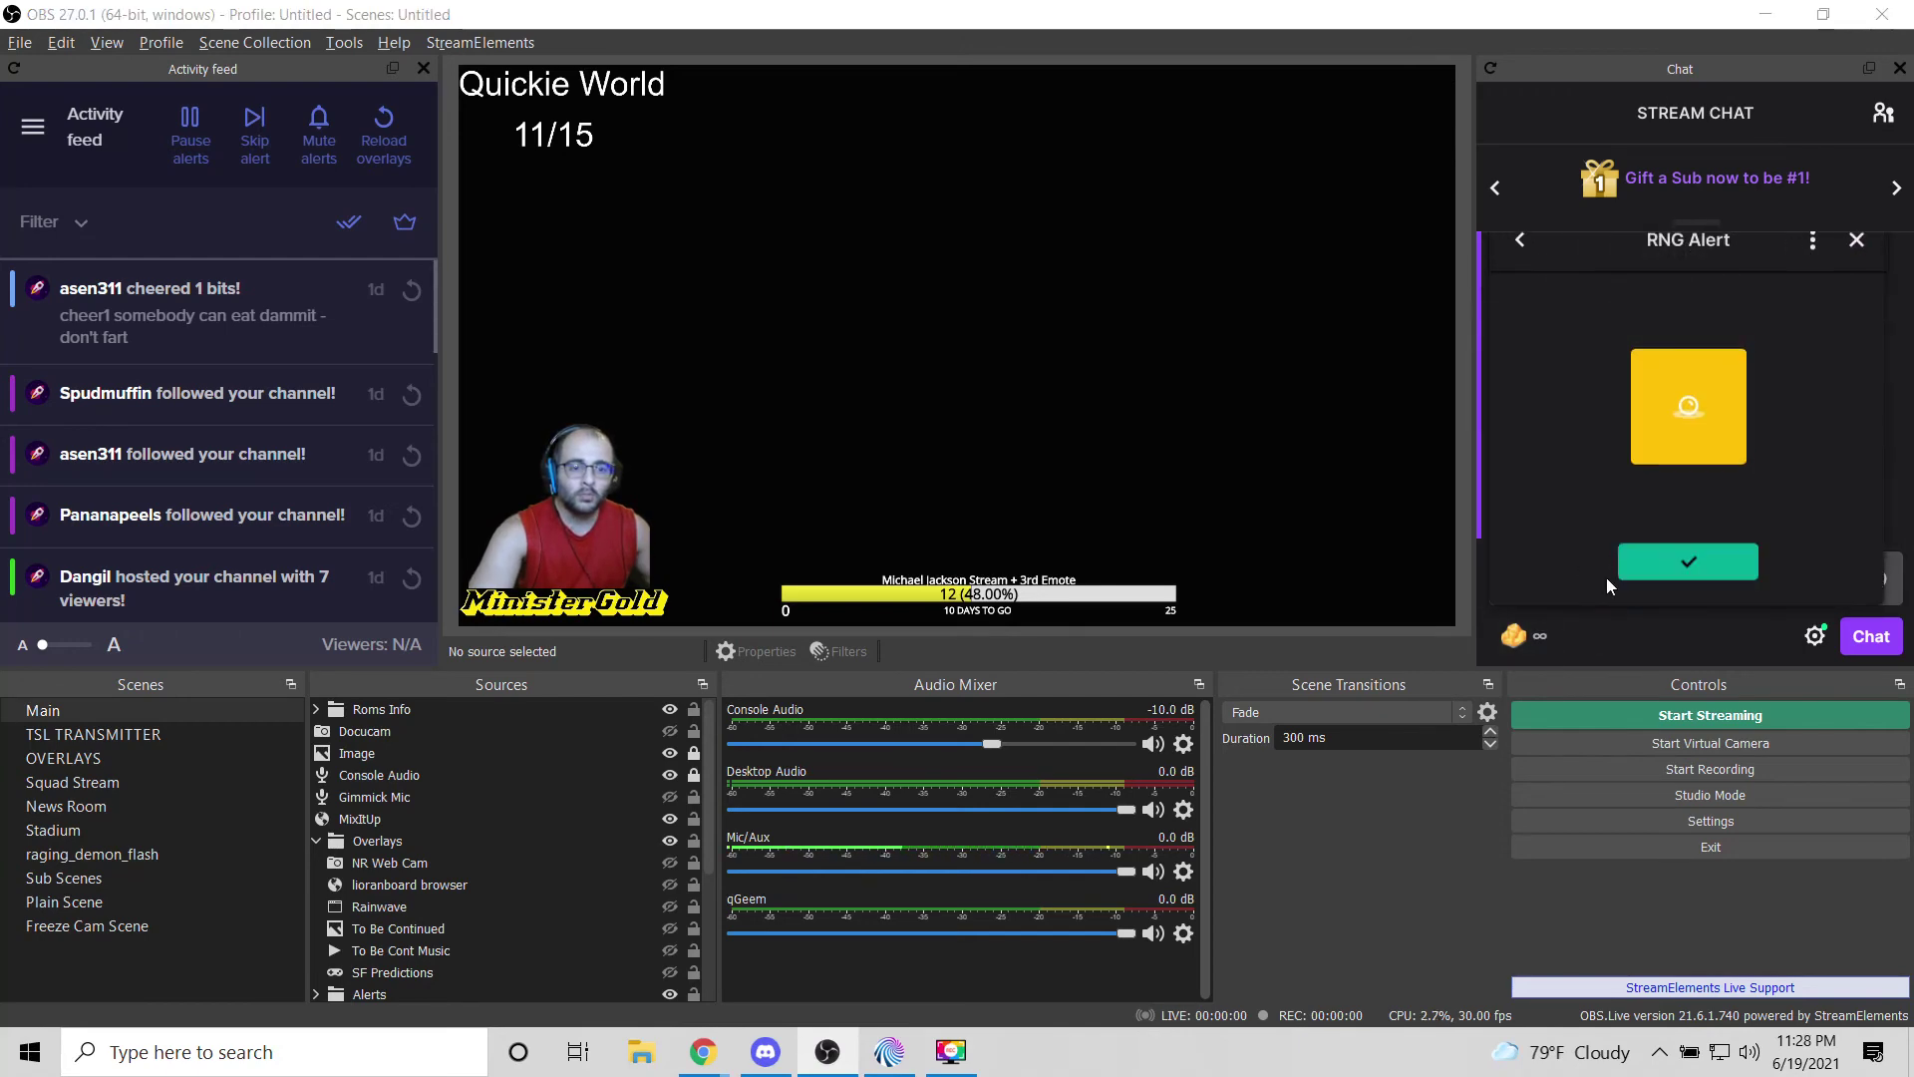
{"action": "left_click", "coordinate": [1655, 561]}
{"action": "left_click", "coordinate": [1516, 636]}
{"action": "left_click", "coordinate": [1585, 399]}
{"action": "left_click", "coordinate": [1652, 554]}
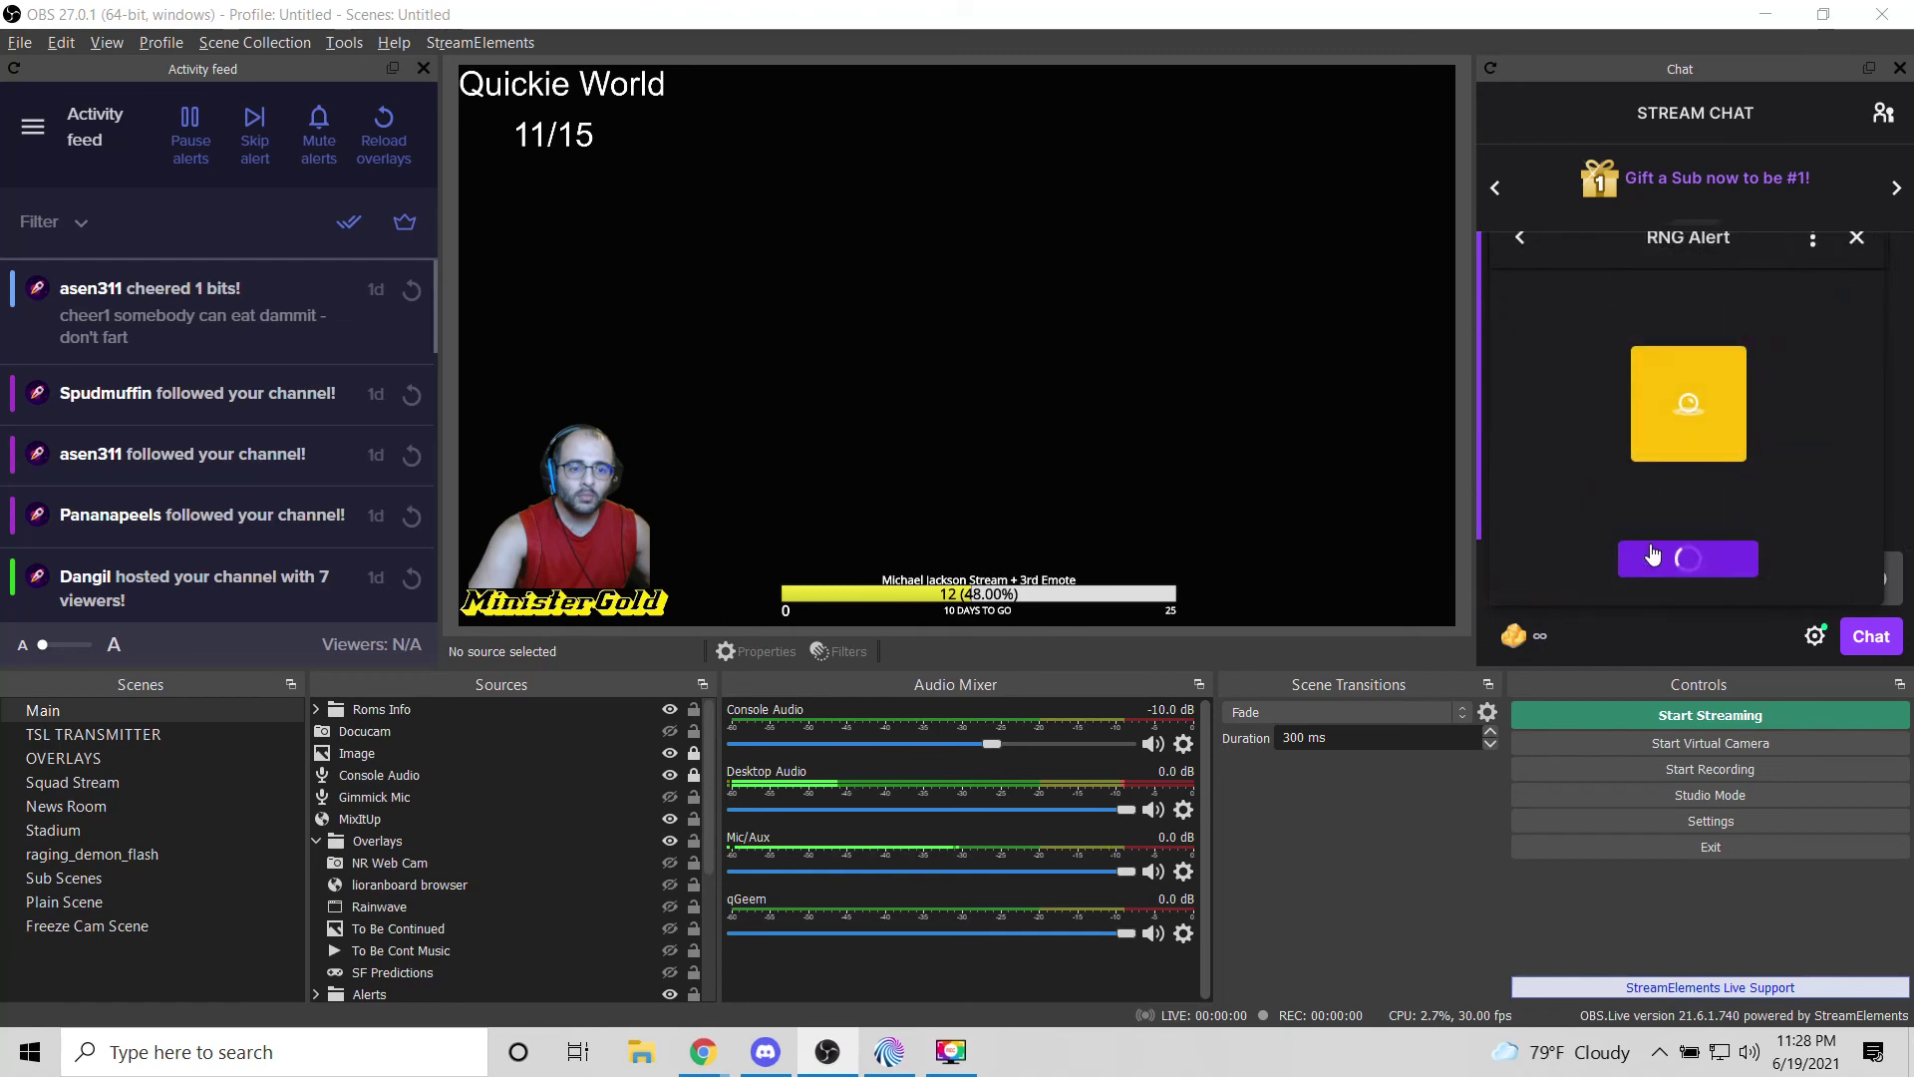
{"action": "left_click", "coordinate": [1515, 636]}
{"action": "left_click", "coordinate": [1663, 566]}
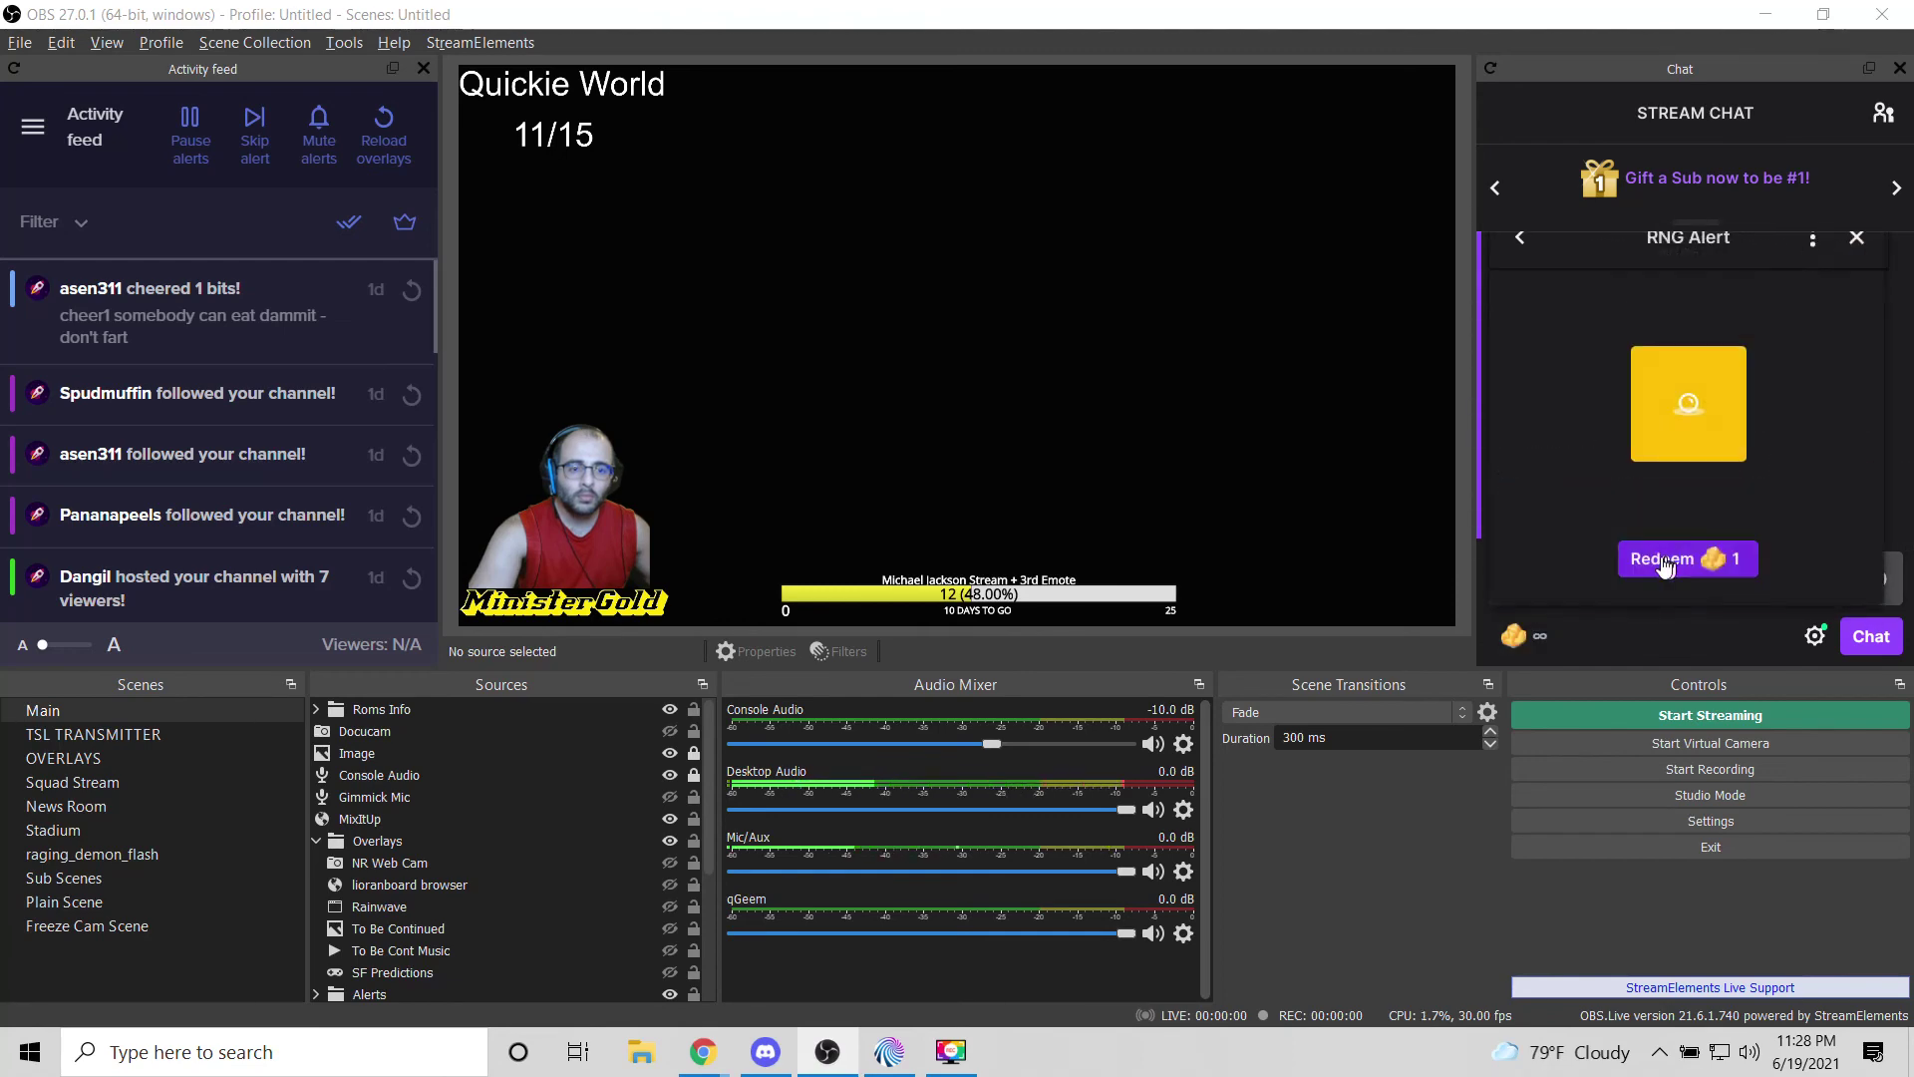
{"action": "left_click", "coordinate": [1516, 636]}
{"action": "left_click", "coordinate": [1555, 367]}
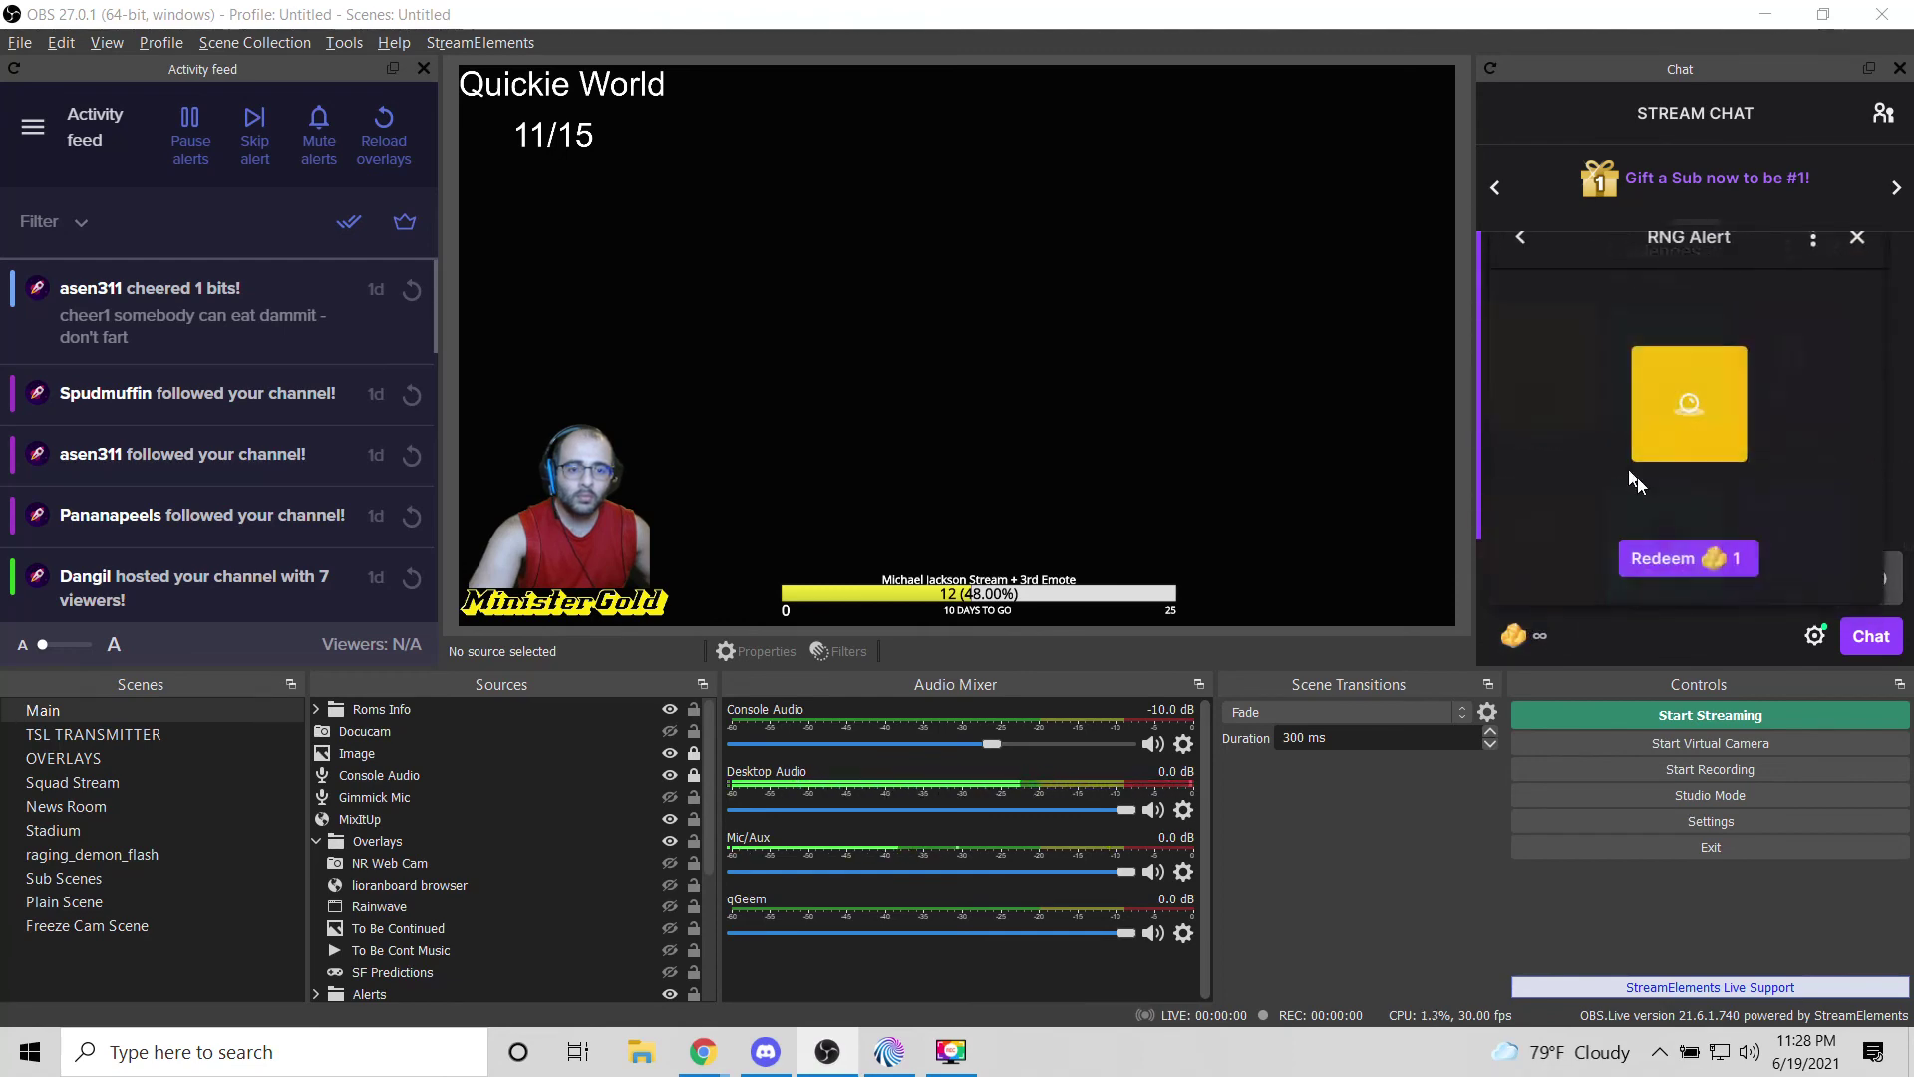
{"action": "left_click", "coordinate": [1685, 558]}
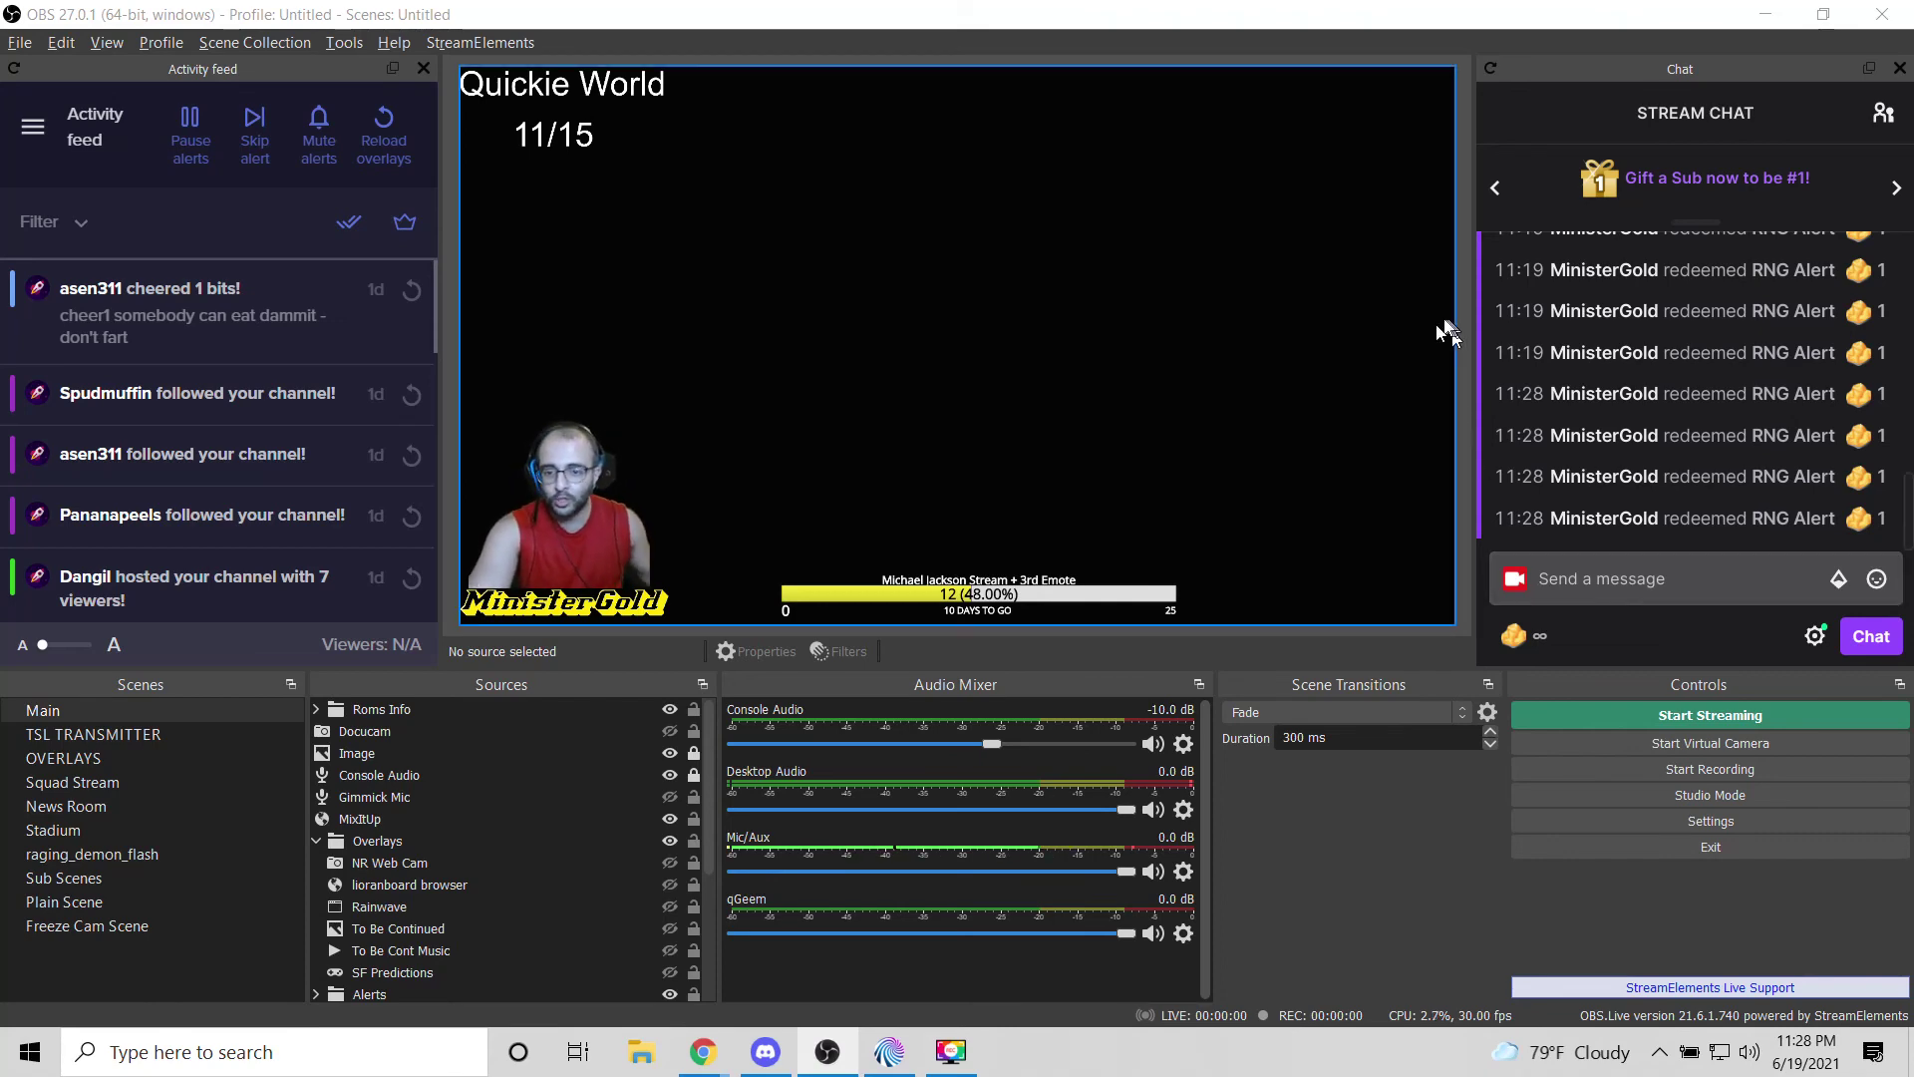
Switch back to Mix It Up and open the RNG Alert channel point command for editing.
{"action": "key", "text": "alt+Tab"}
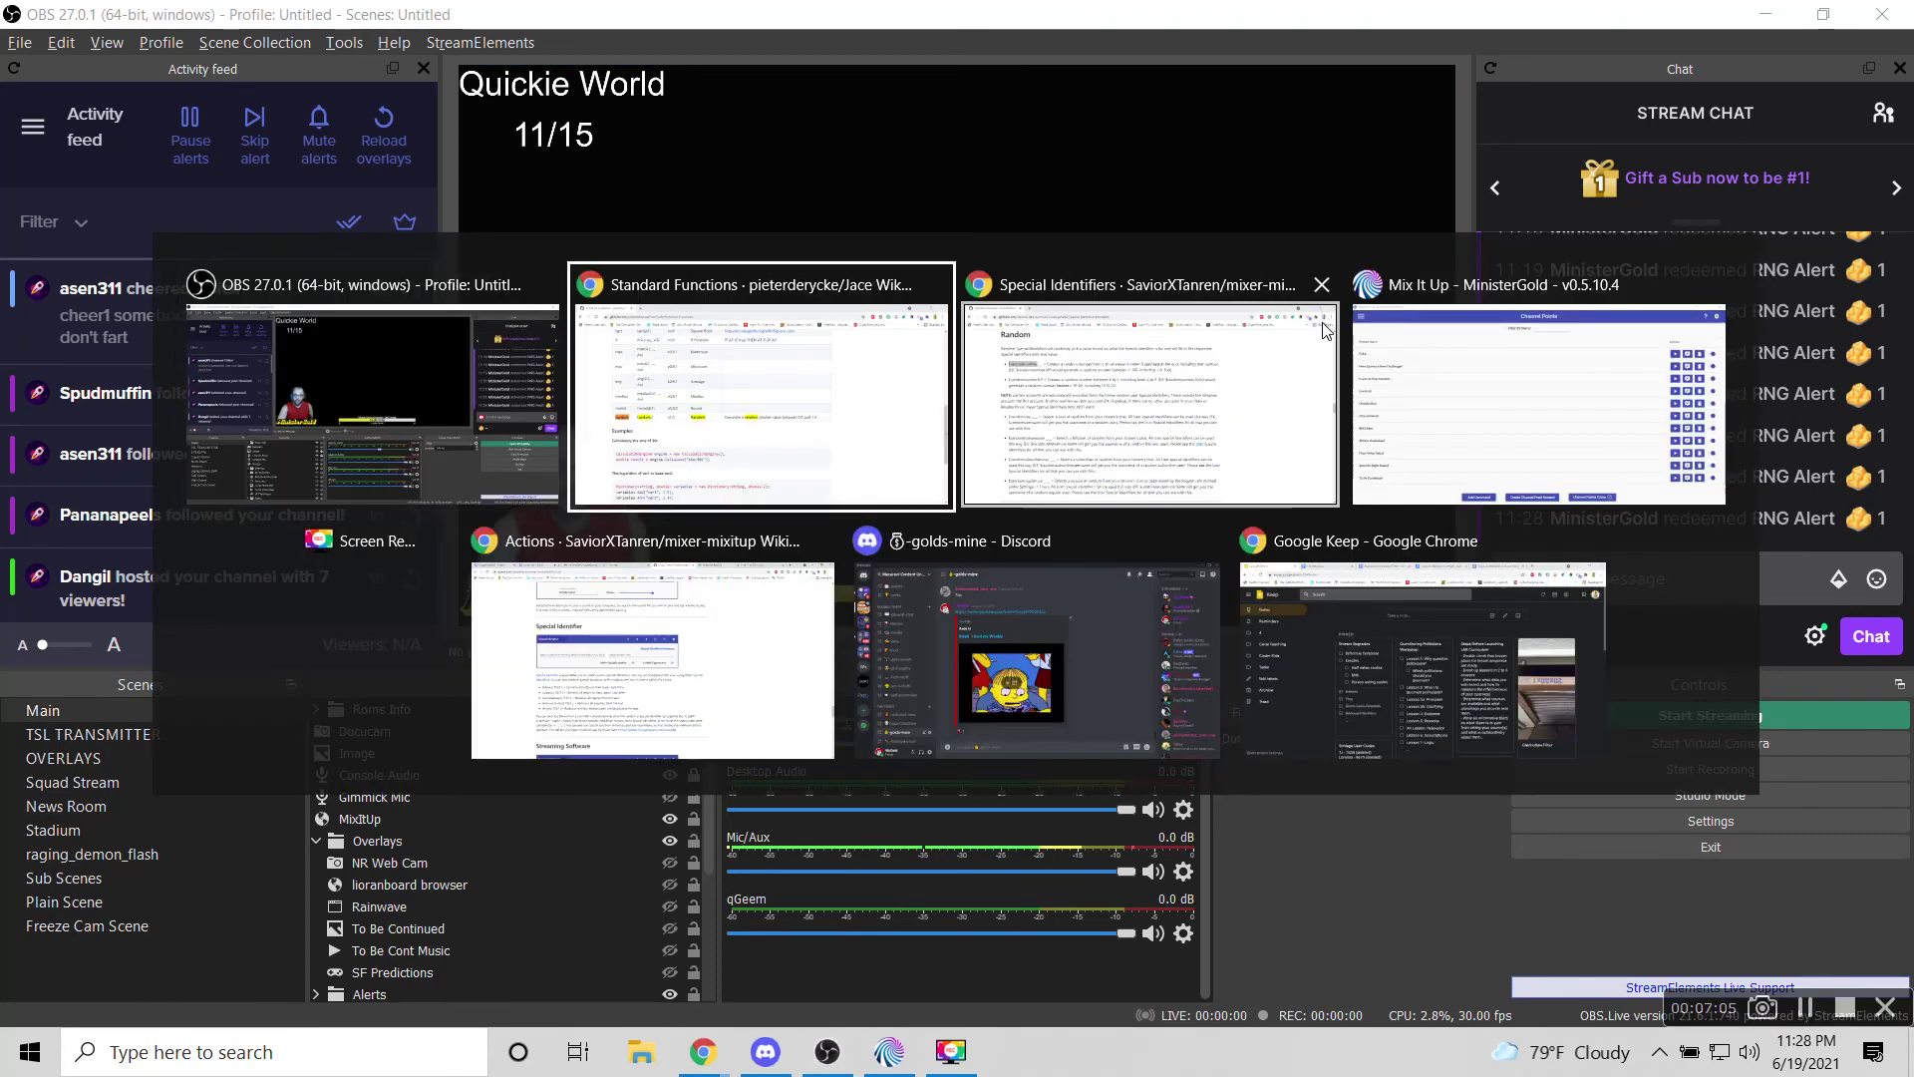
{"action": "key", "text": "alt+Tab"}
{"action": "key", "text": "alt+Tab"}
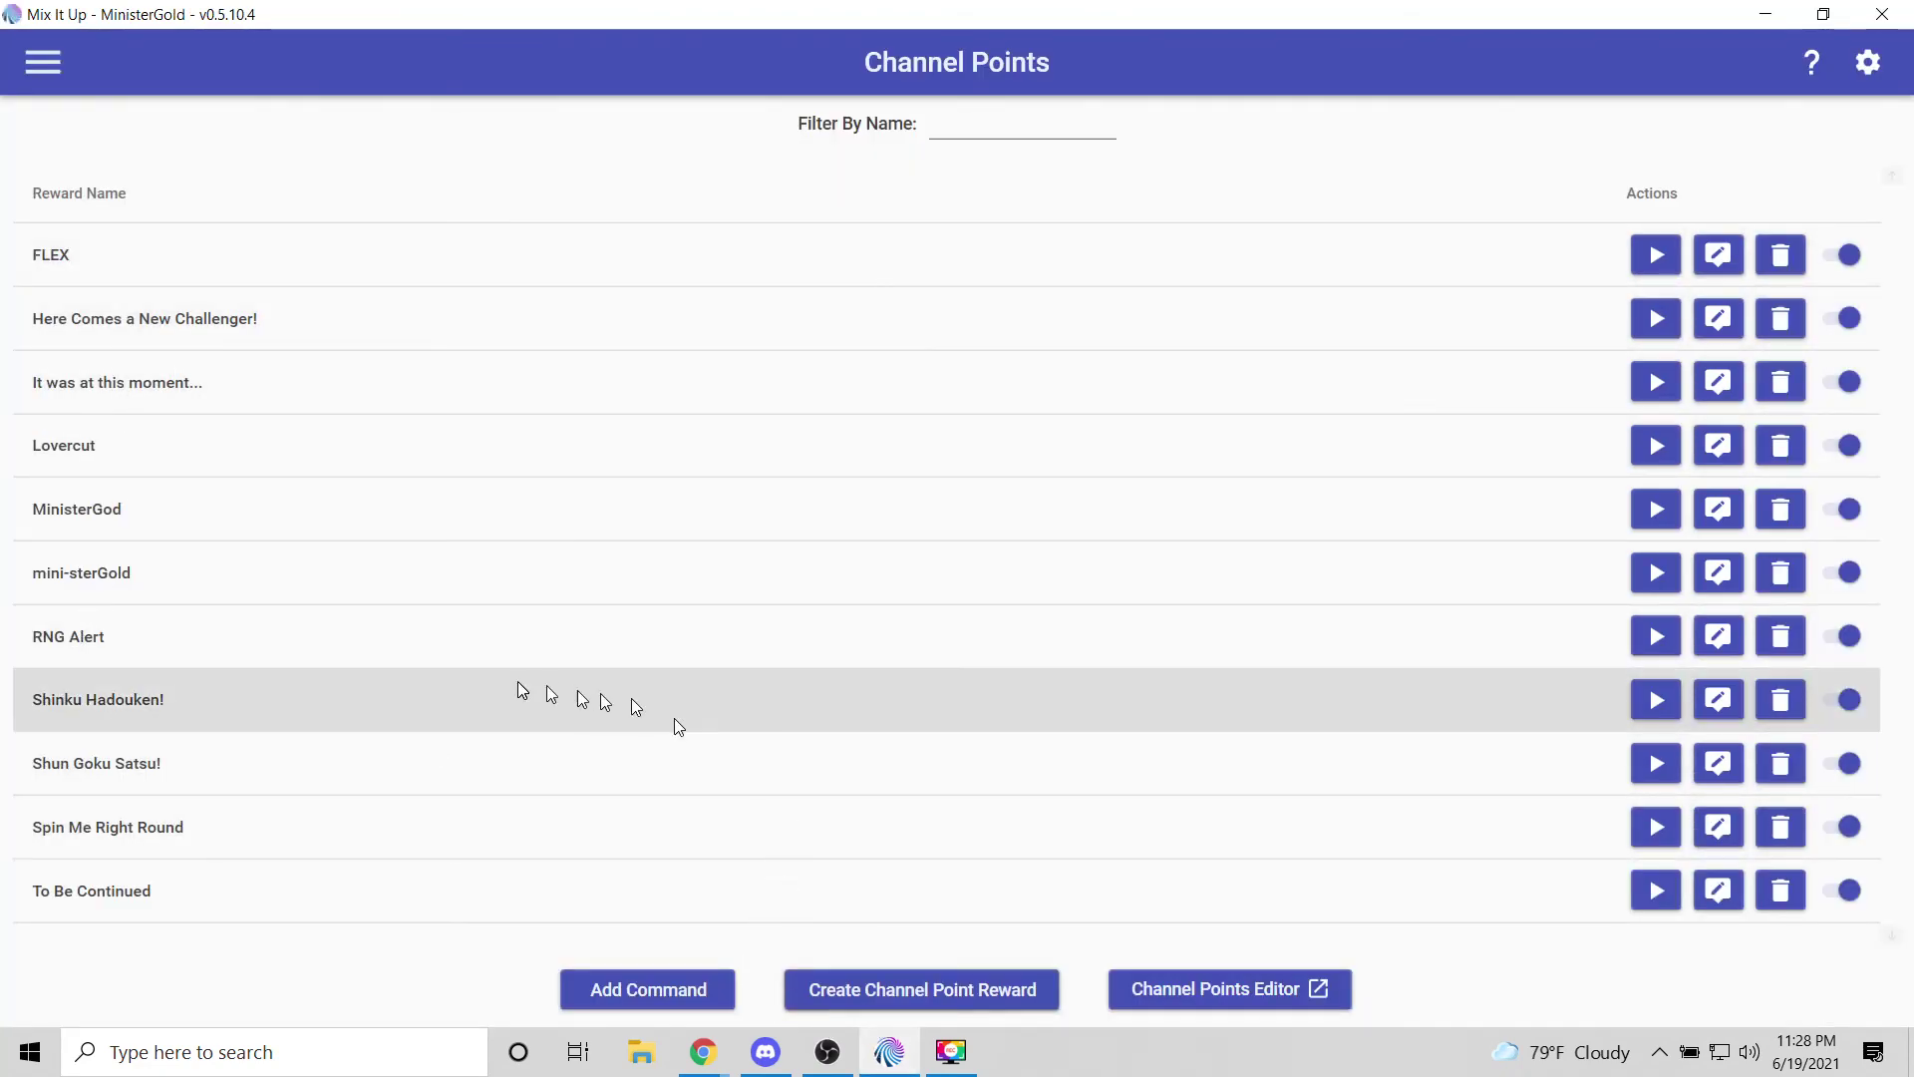
{"action": "left_click", "coordinate": [1719, 638]}
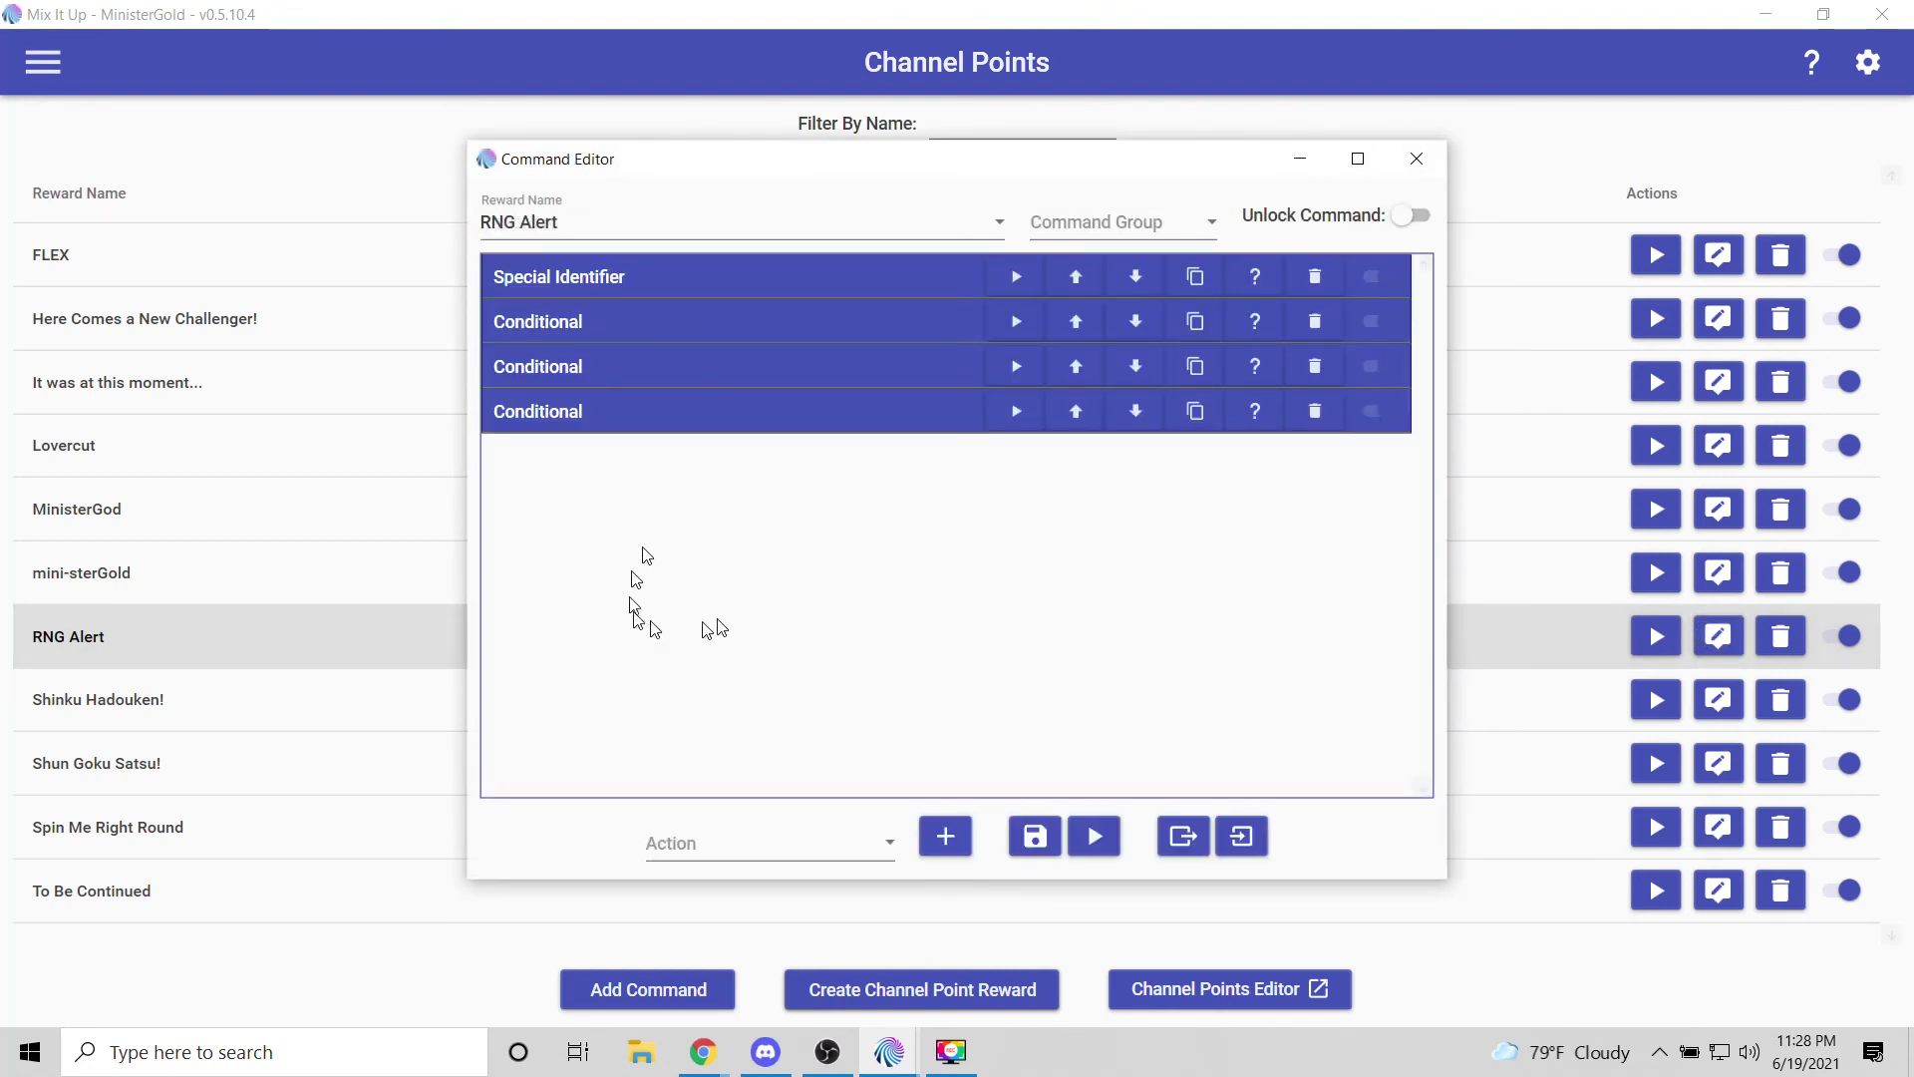
Expand the Special Identifier and all three Conditionals to review how each clause compares $somenumber.
{"action": "double_click", "coordinate": [770, 284]}
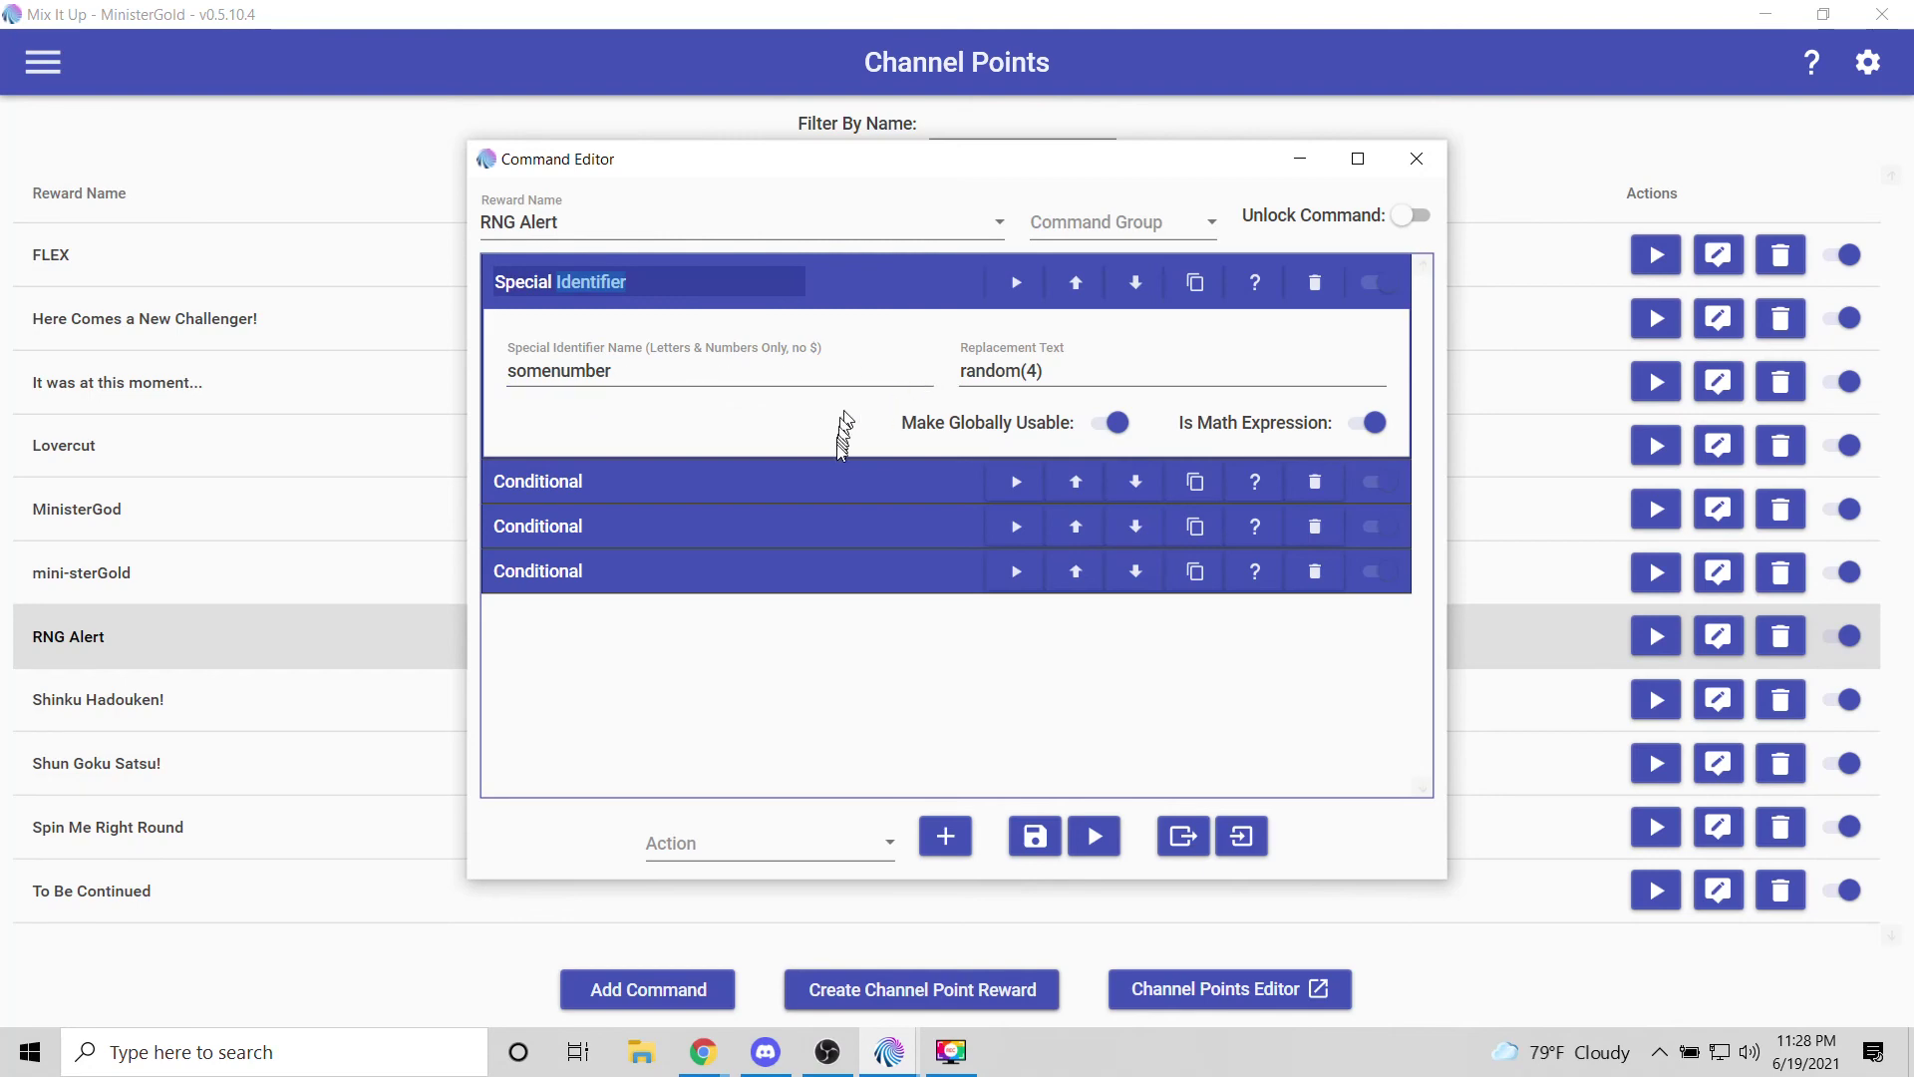
{"action": "left_click", "coordinate": [808, 494]}
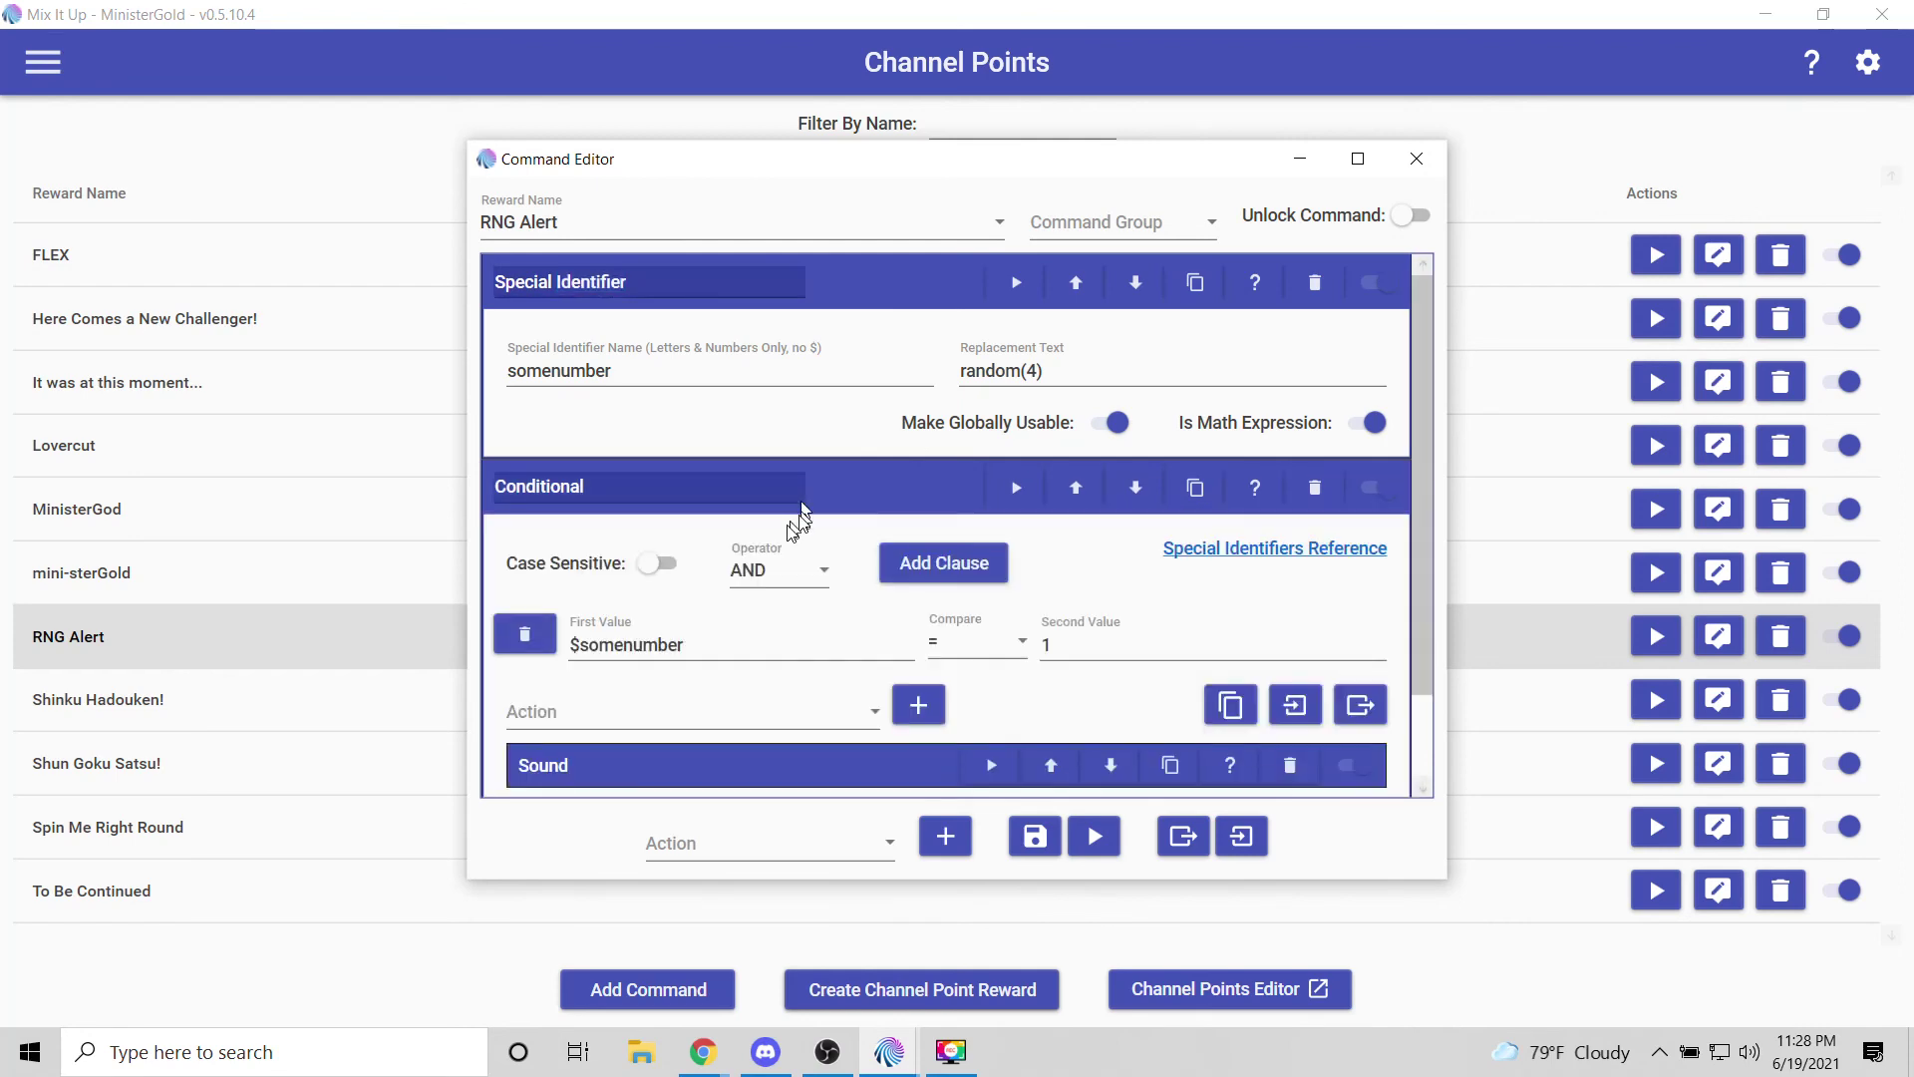
{"action": "scroll", "coordinate": [782, 527], "scroll_direction": "down", "scroll_amount": 2}
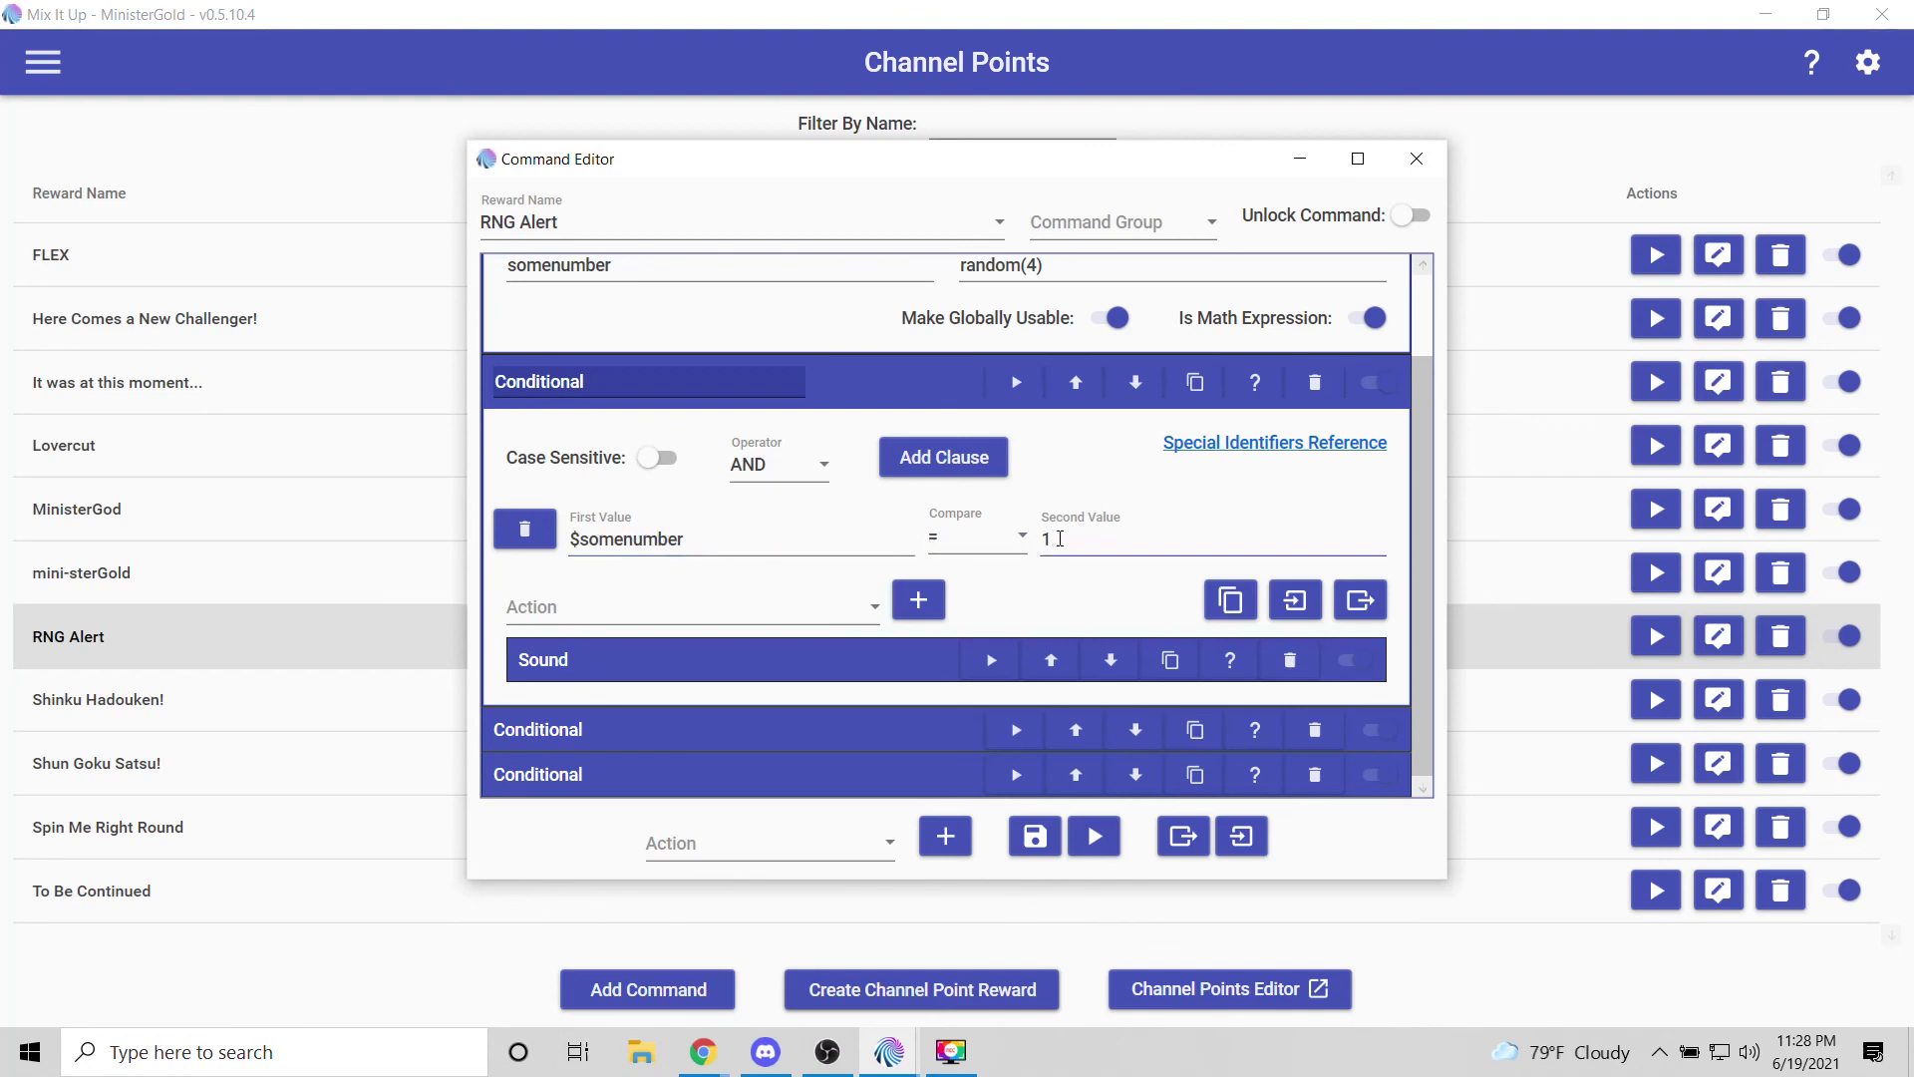
{"action": "left_click", "coordinate": [775, 729]}
{"action": "scroll", "coordinate": [982, 668], "scroll_direction": "down", "scroll_amount": 3}
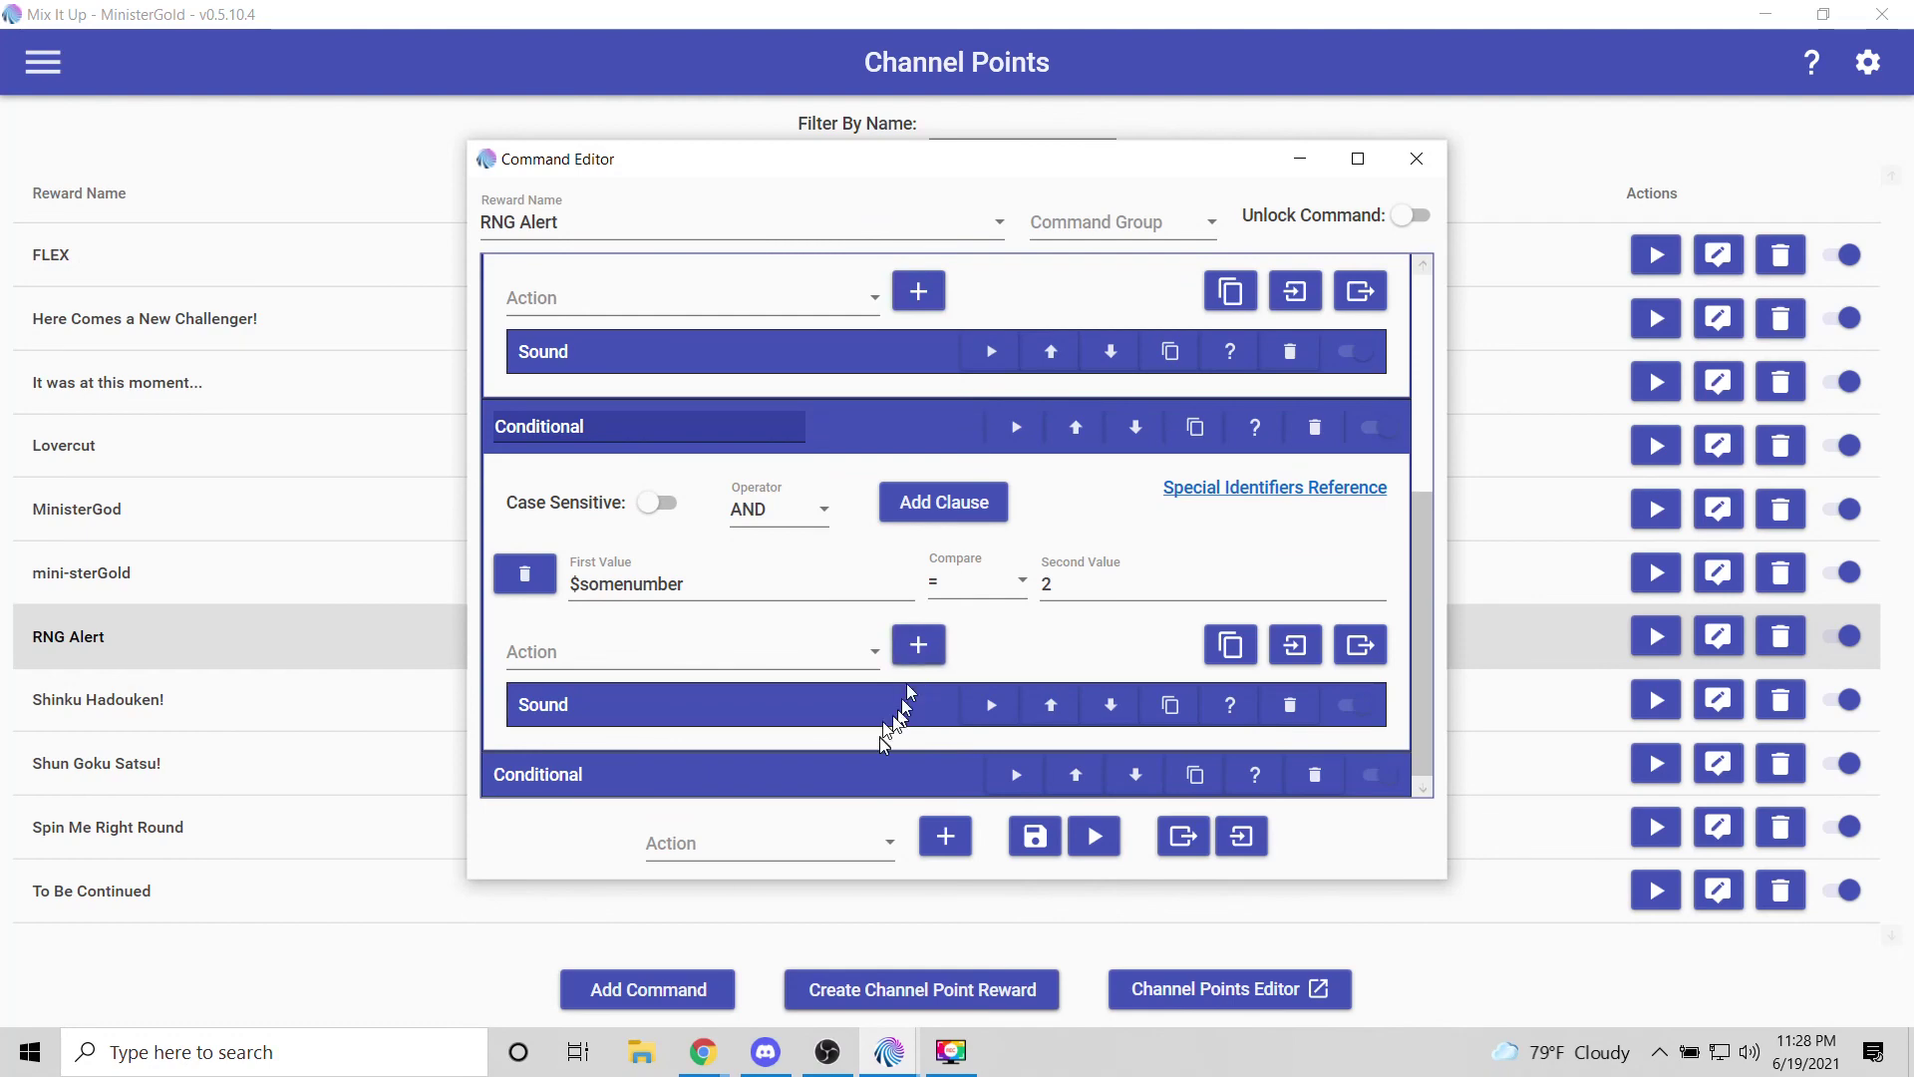
{"action": "scroll", "coordinate": [867, 782], "scroll_direction": "down", "scroll_amount": 5}
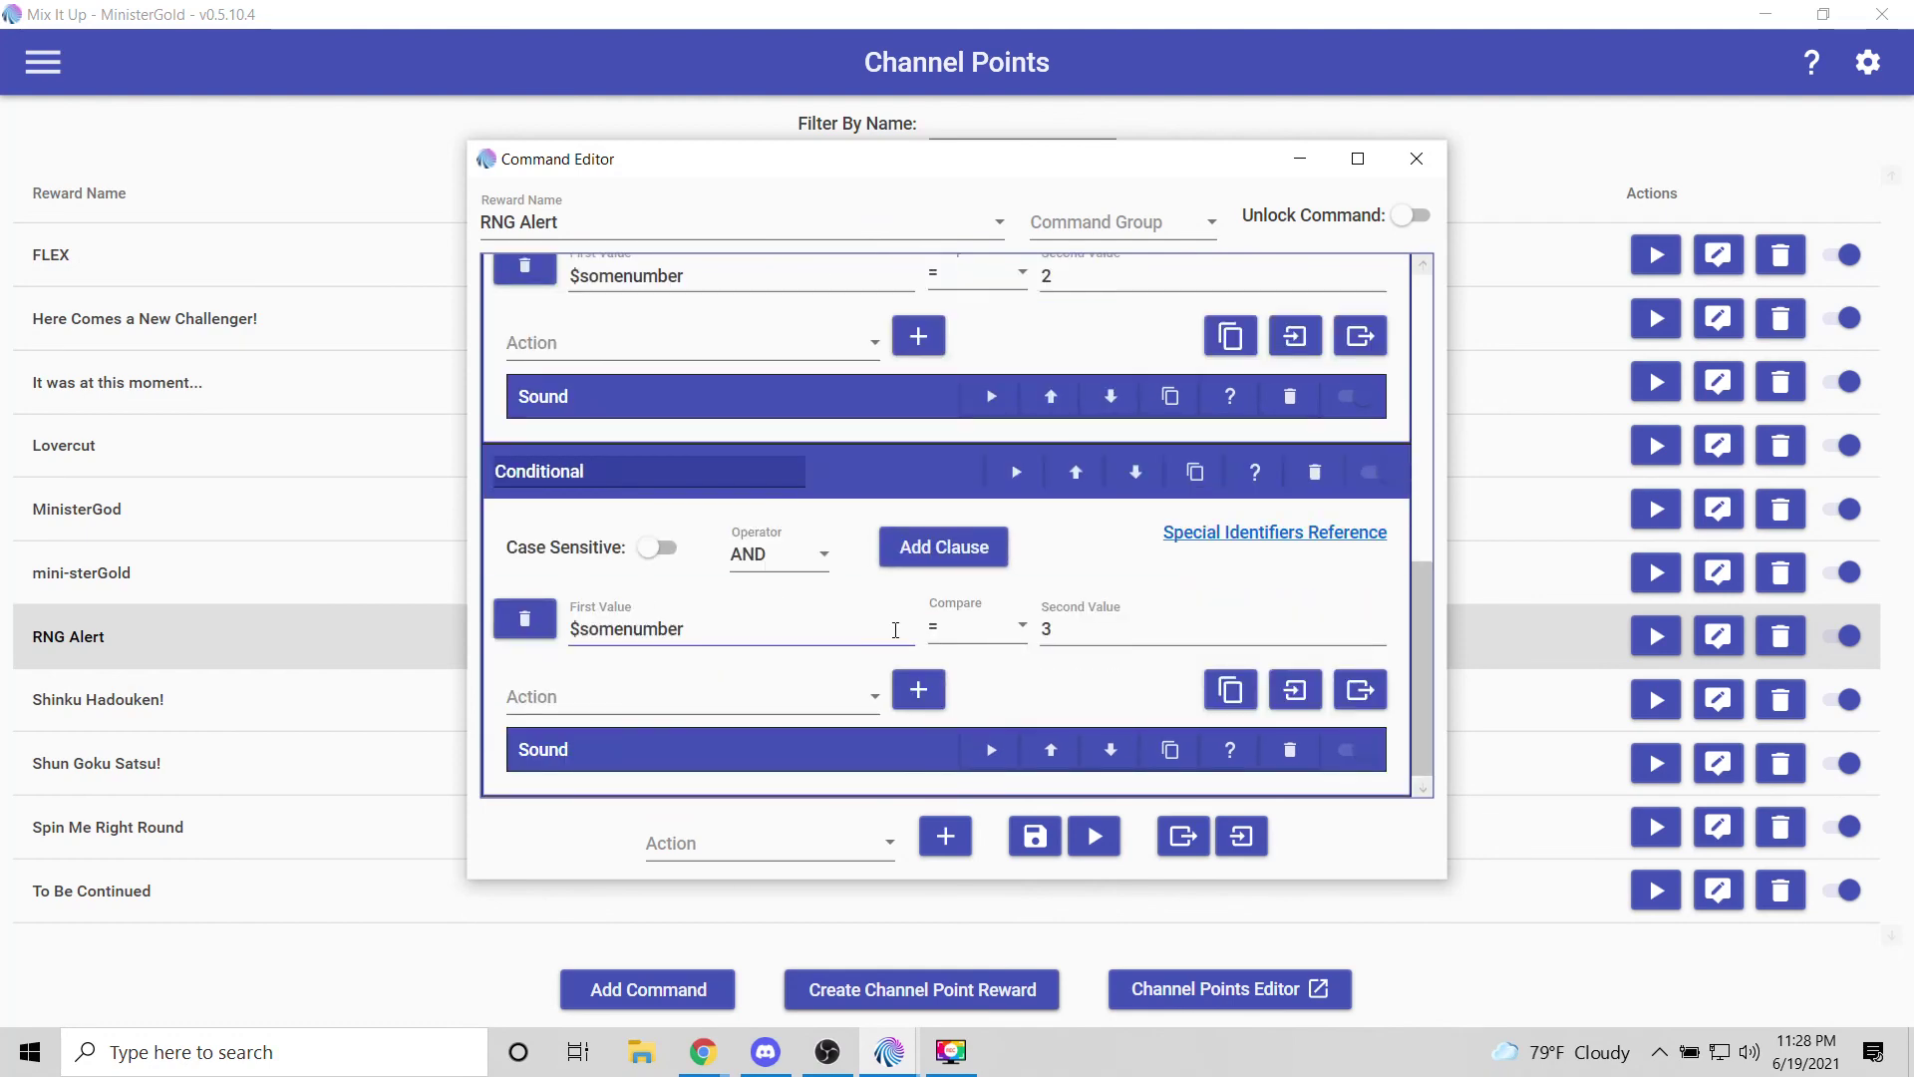
Collapse all three Conditionals and the Special Identifier in the RNG Alert command, and save the command.
{"action": "scroll", "coordinate": [895, 630], "scroll_direction": "up", "scroll_amount": 5}
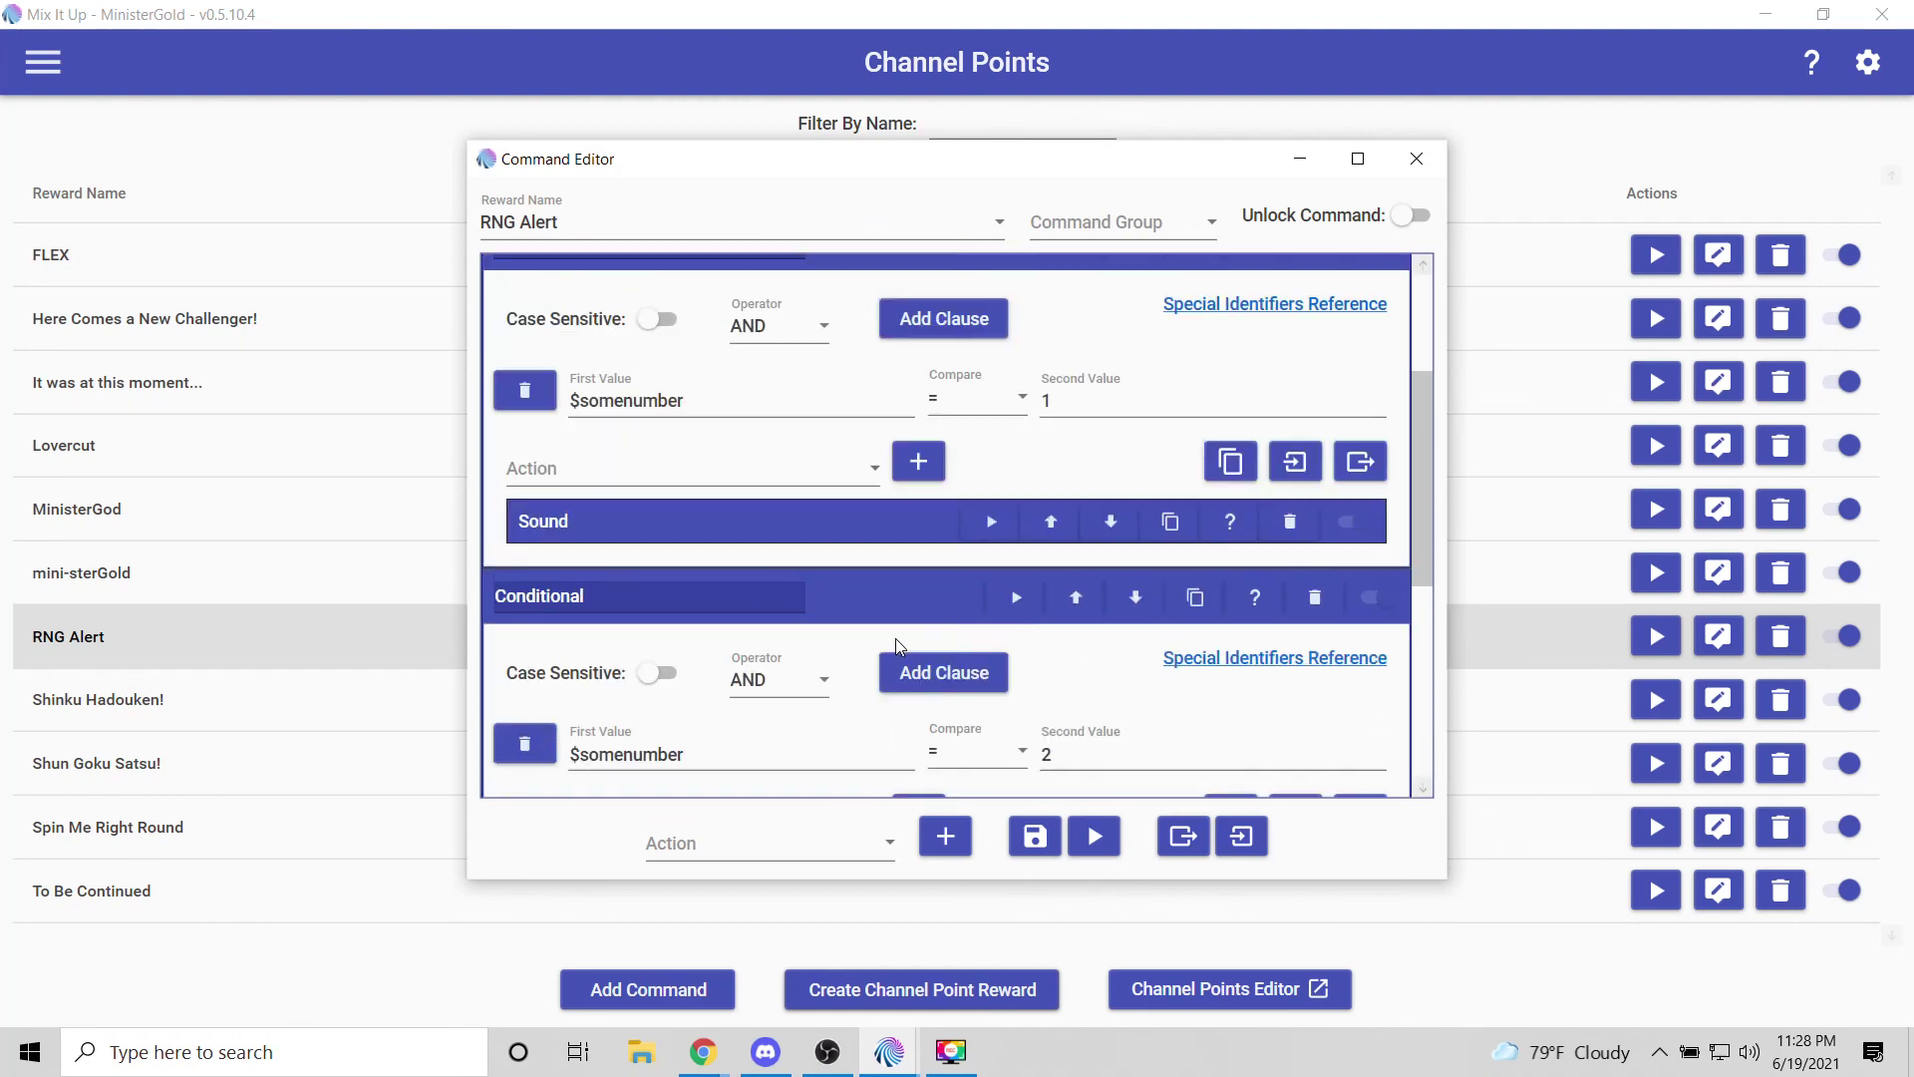
{"action": "scroll", "coordinate": [818, 514], "scroll_direction": "down", "scroll_amount": 1}
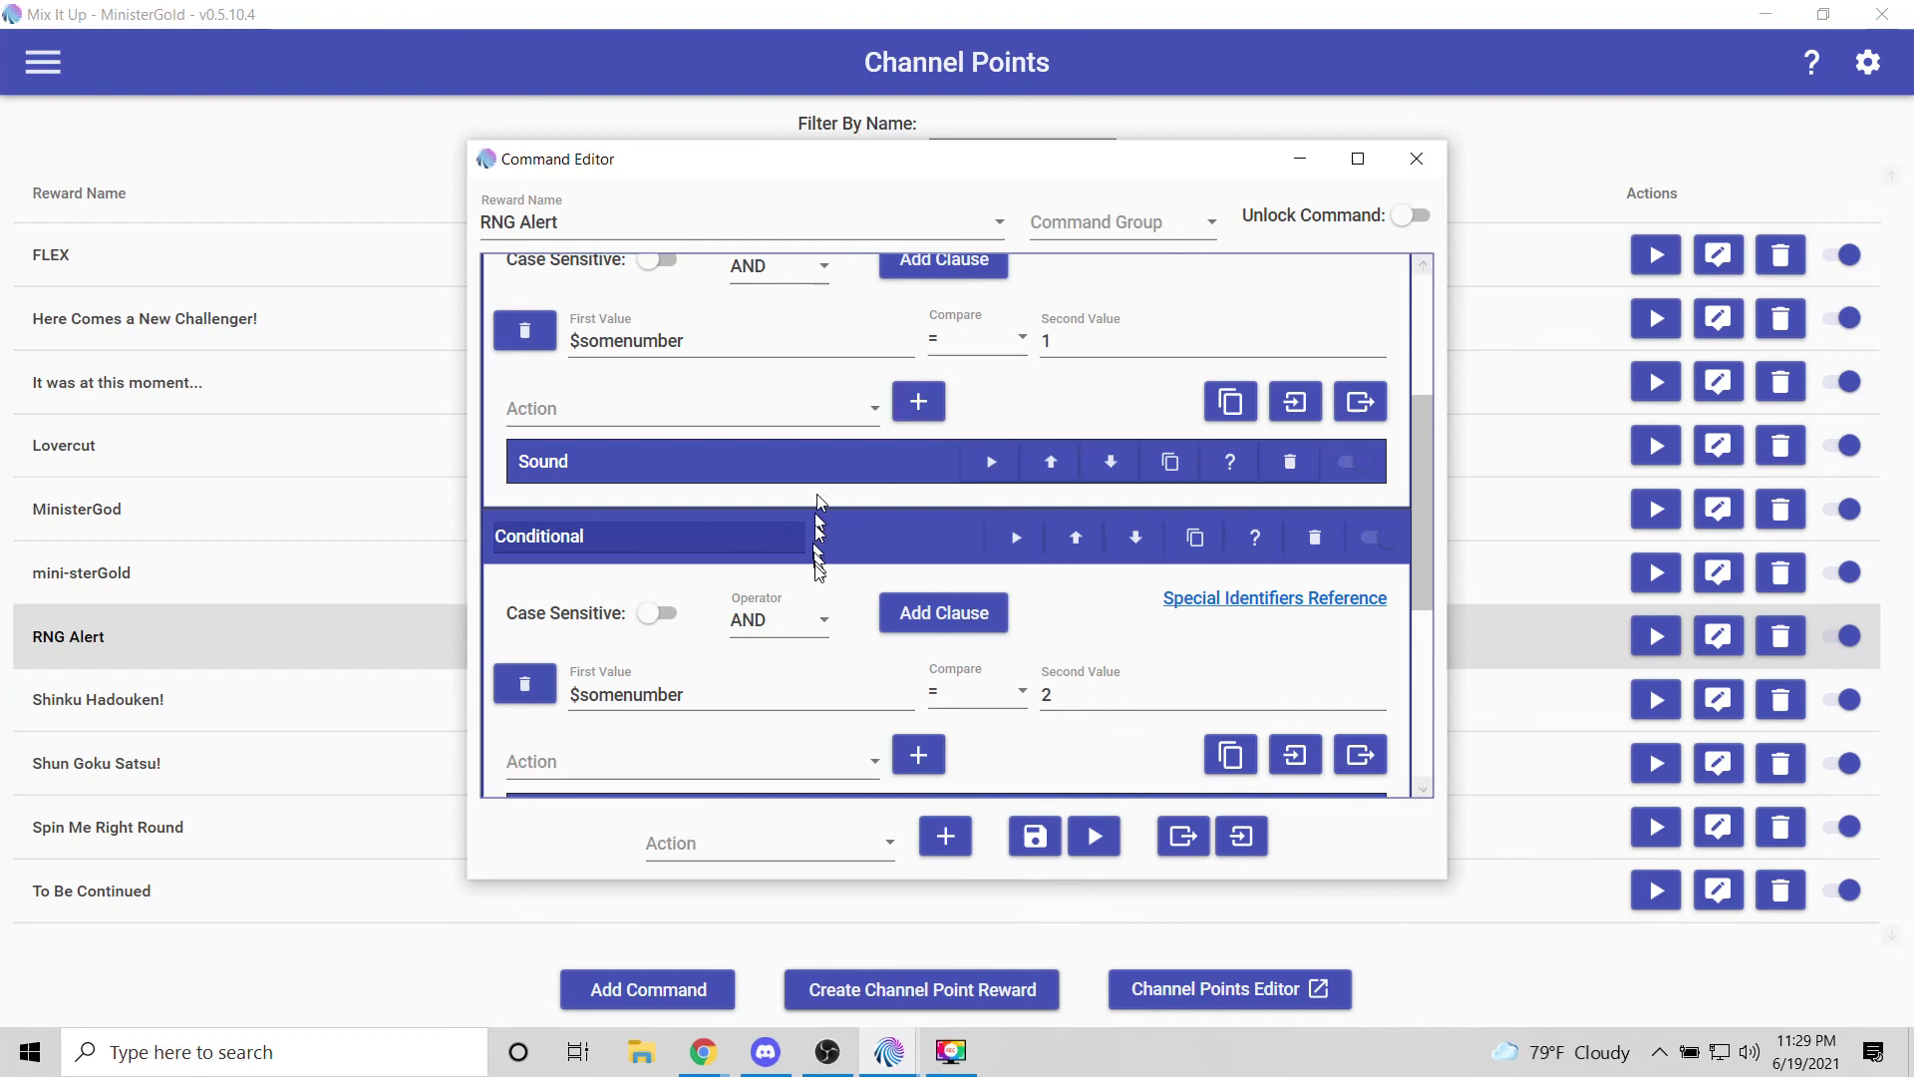
{"action": "scroll", "coordinate": [837, 538], "scroll_direction": "up", "scroll_amount": 3}
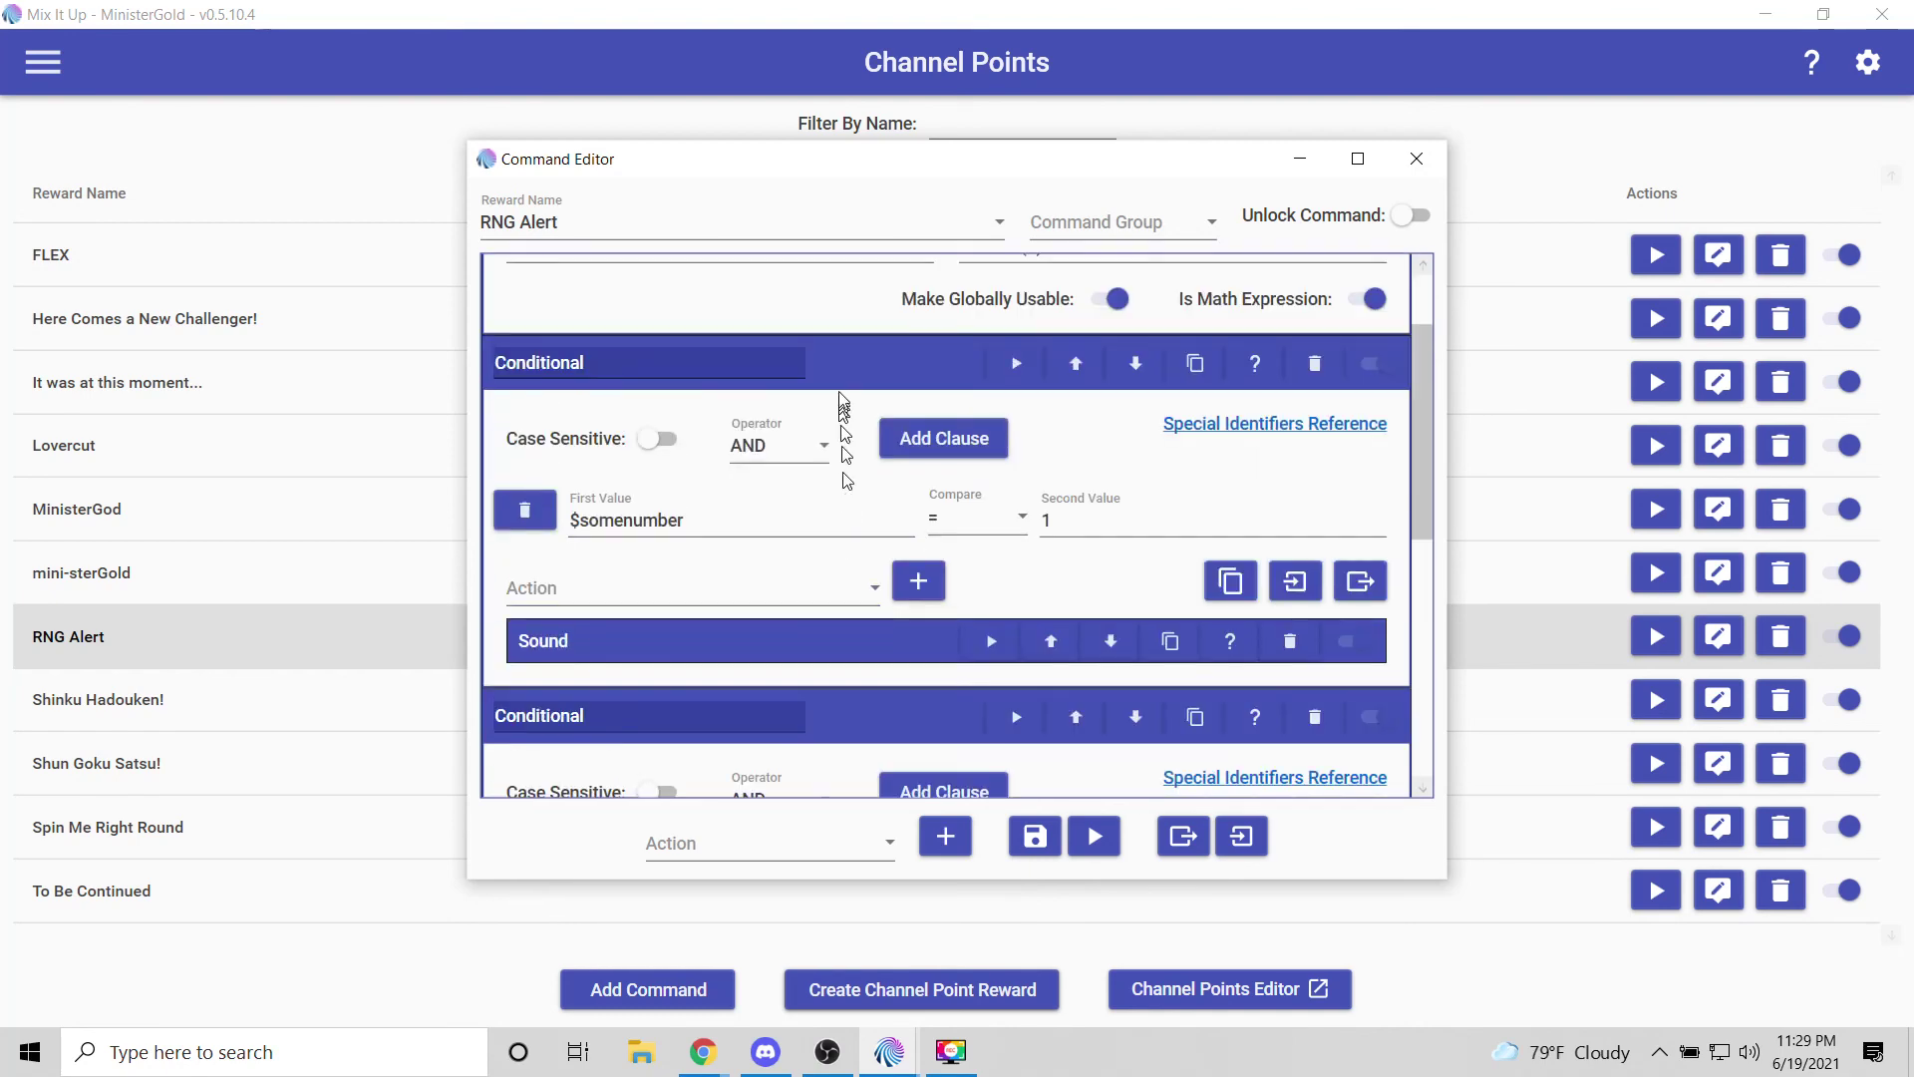
{"action": "left_click", "coordinate": [835, 385]}
{"action": "left_click", "coordinate": [838, 407]}
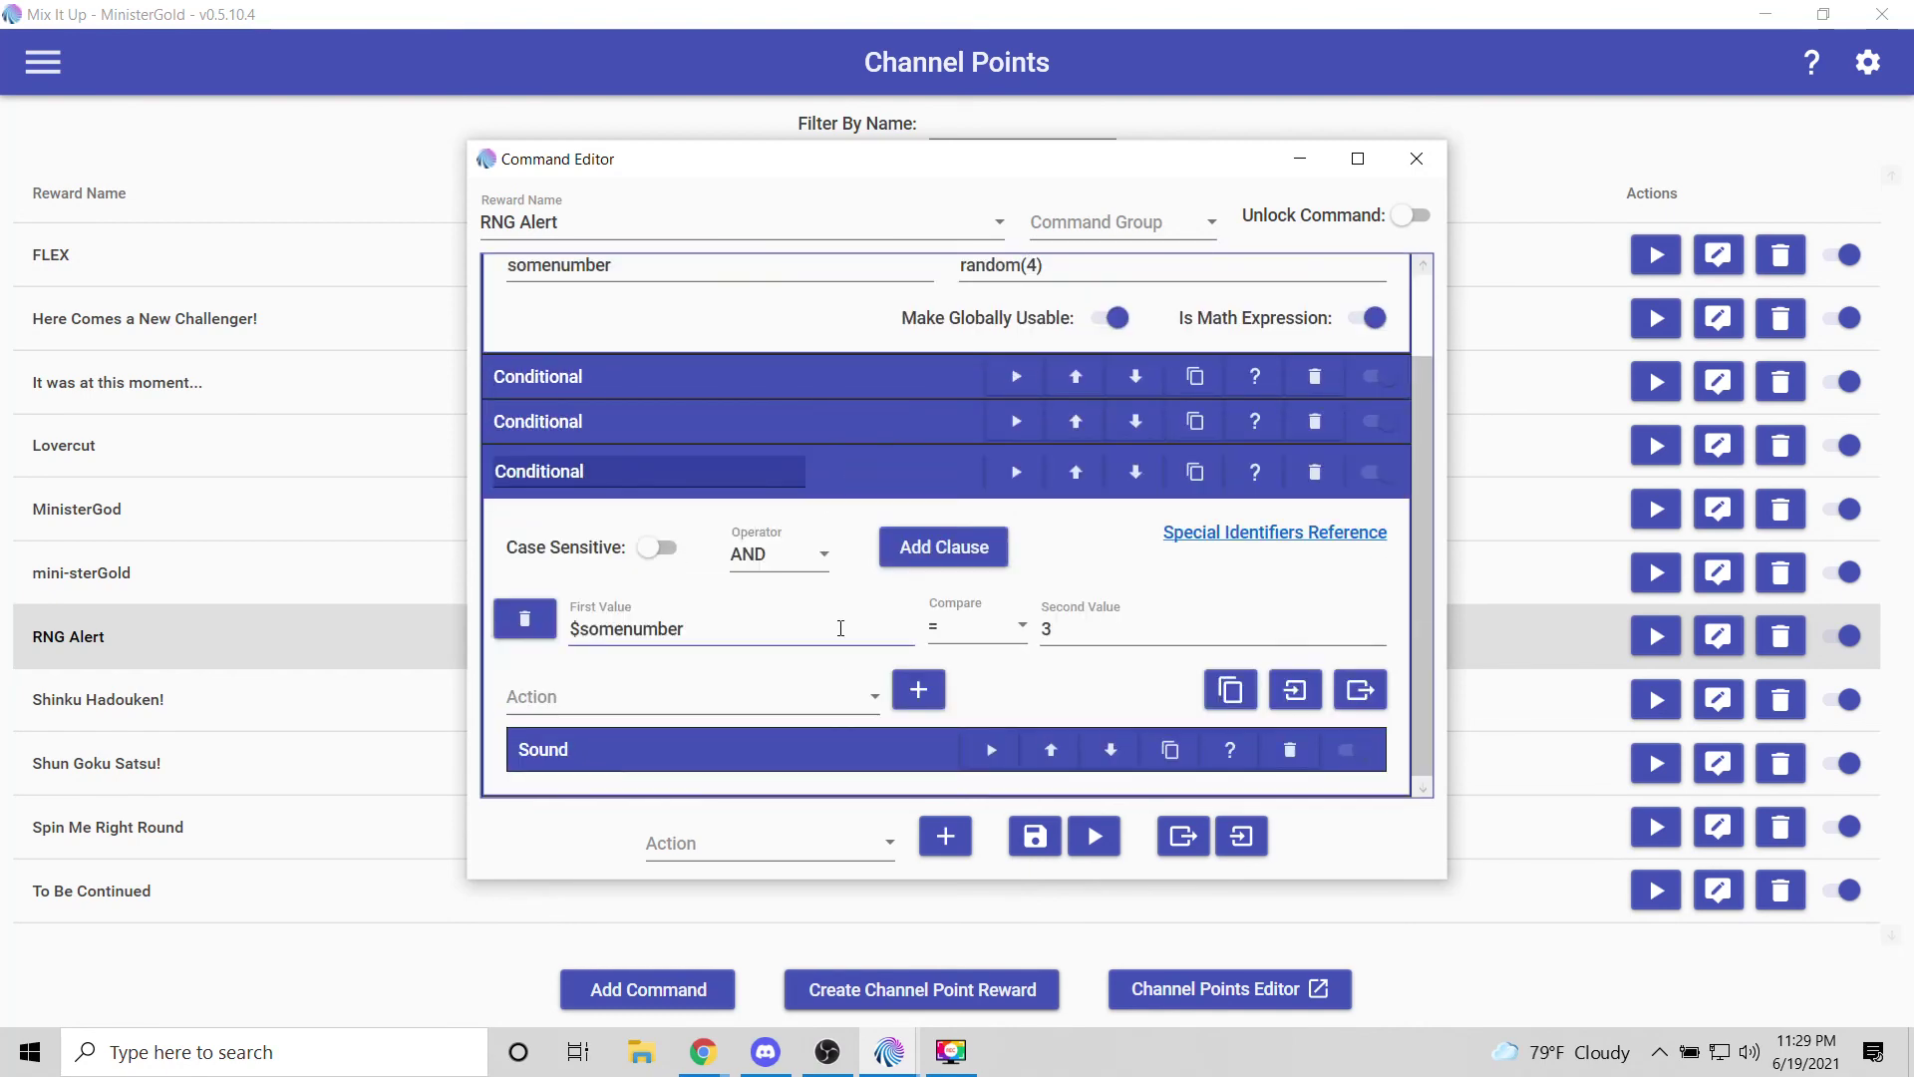
{"action": "left_click", "coordinate": [861, 488]}
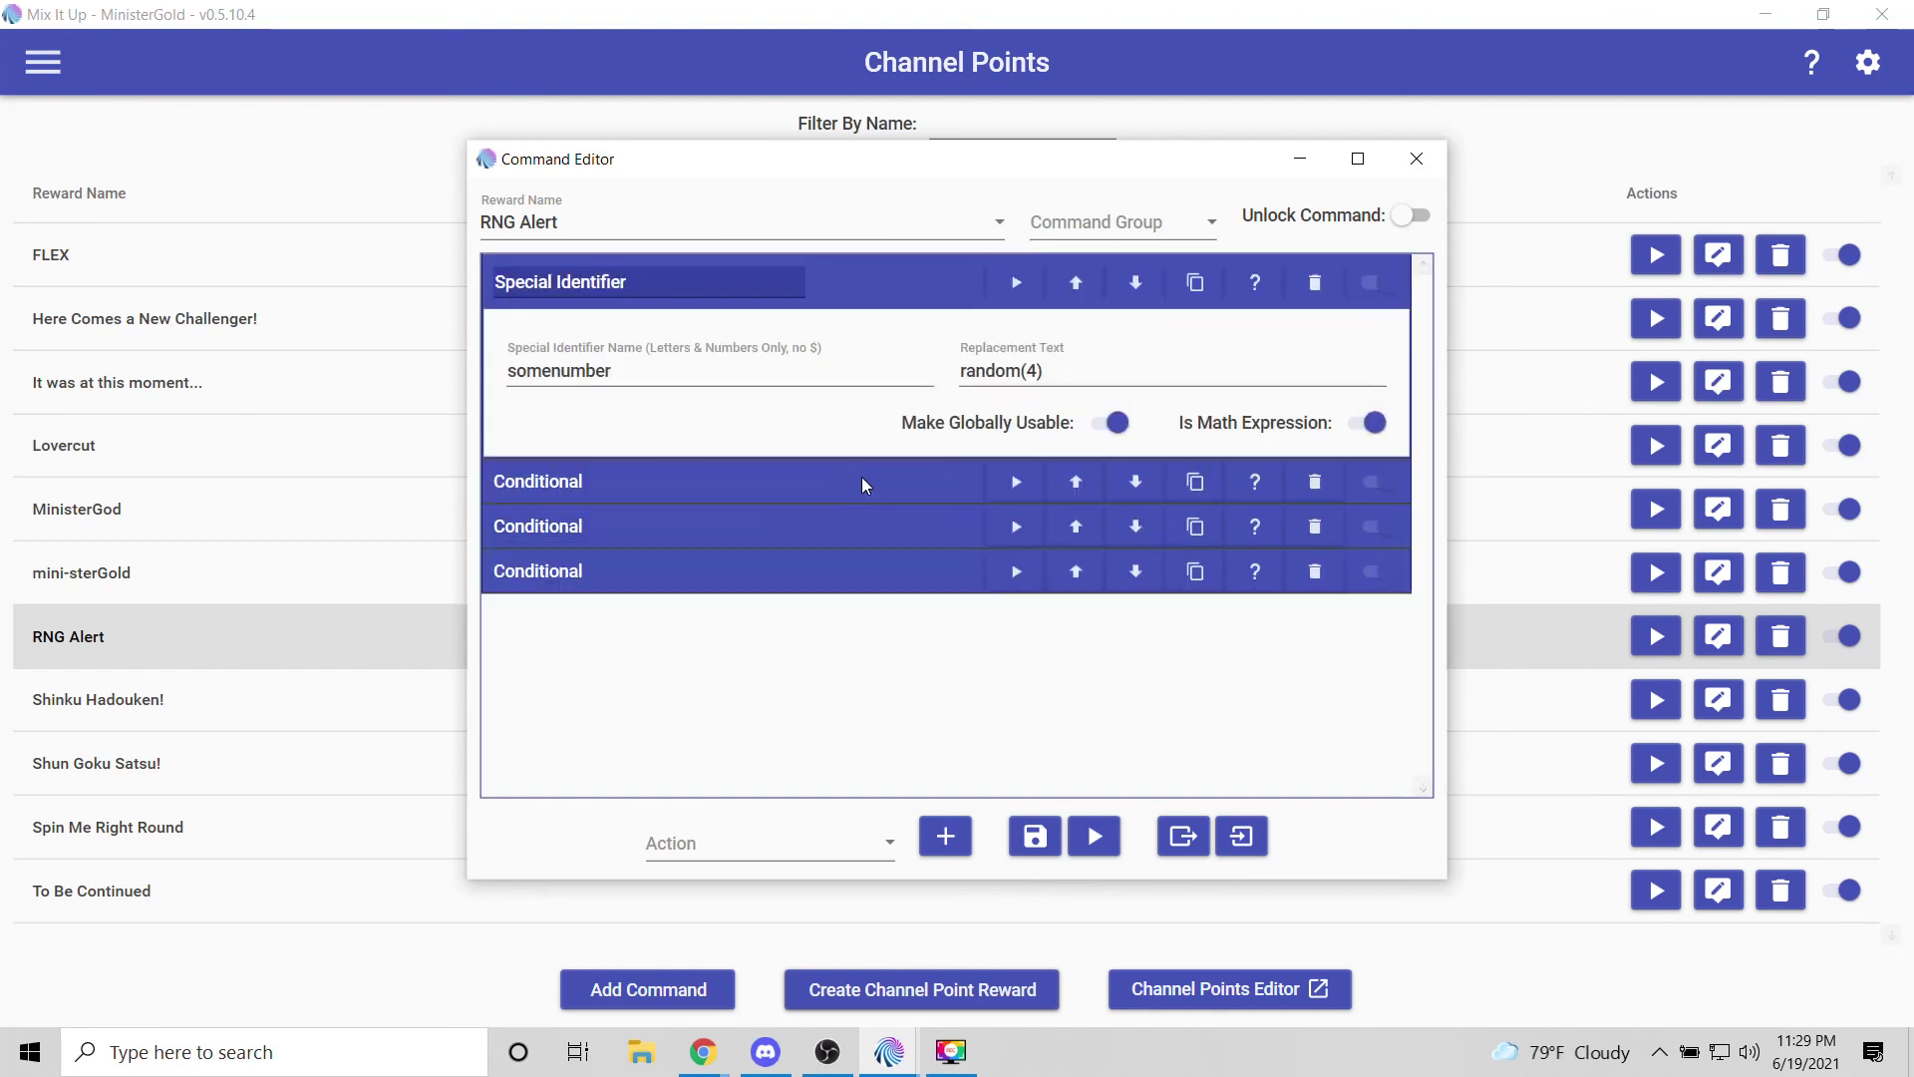
{"action": "left_click", "coordinate": [897, 286]}
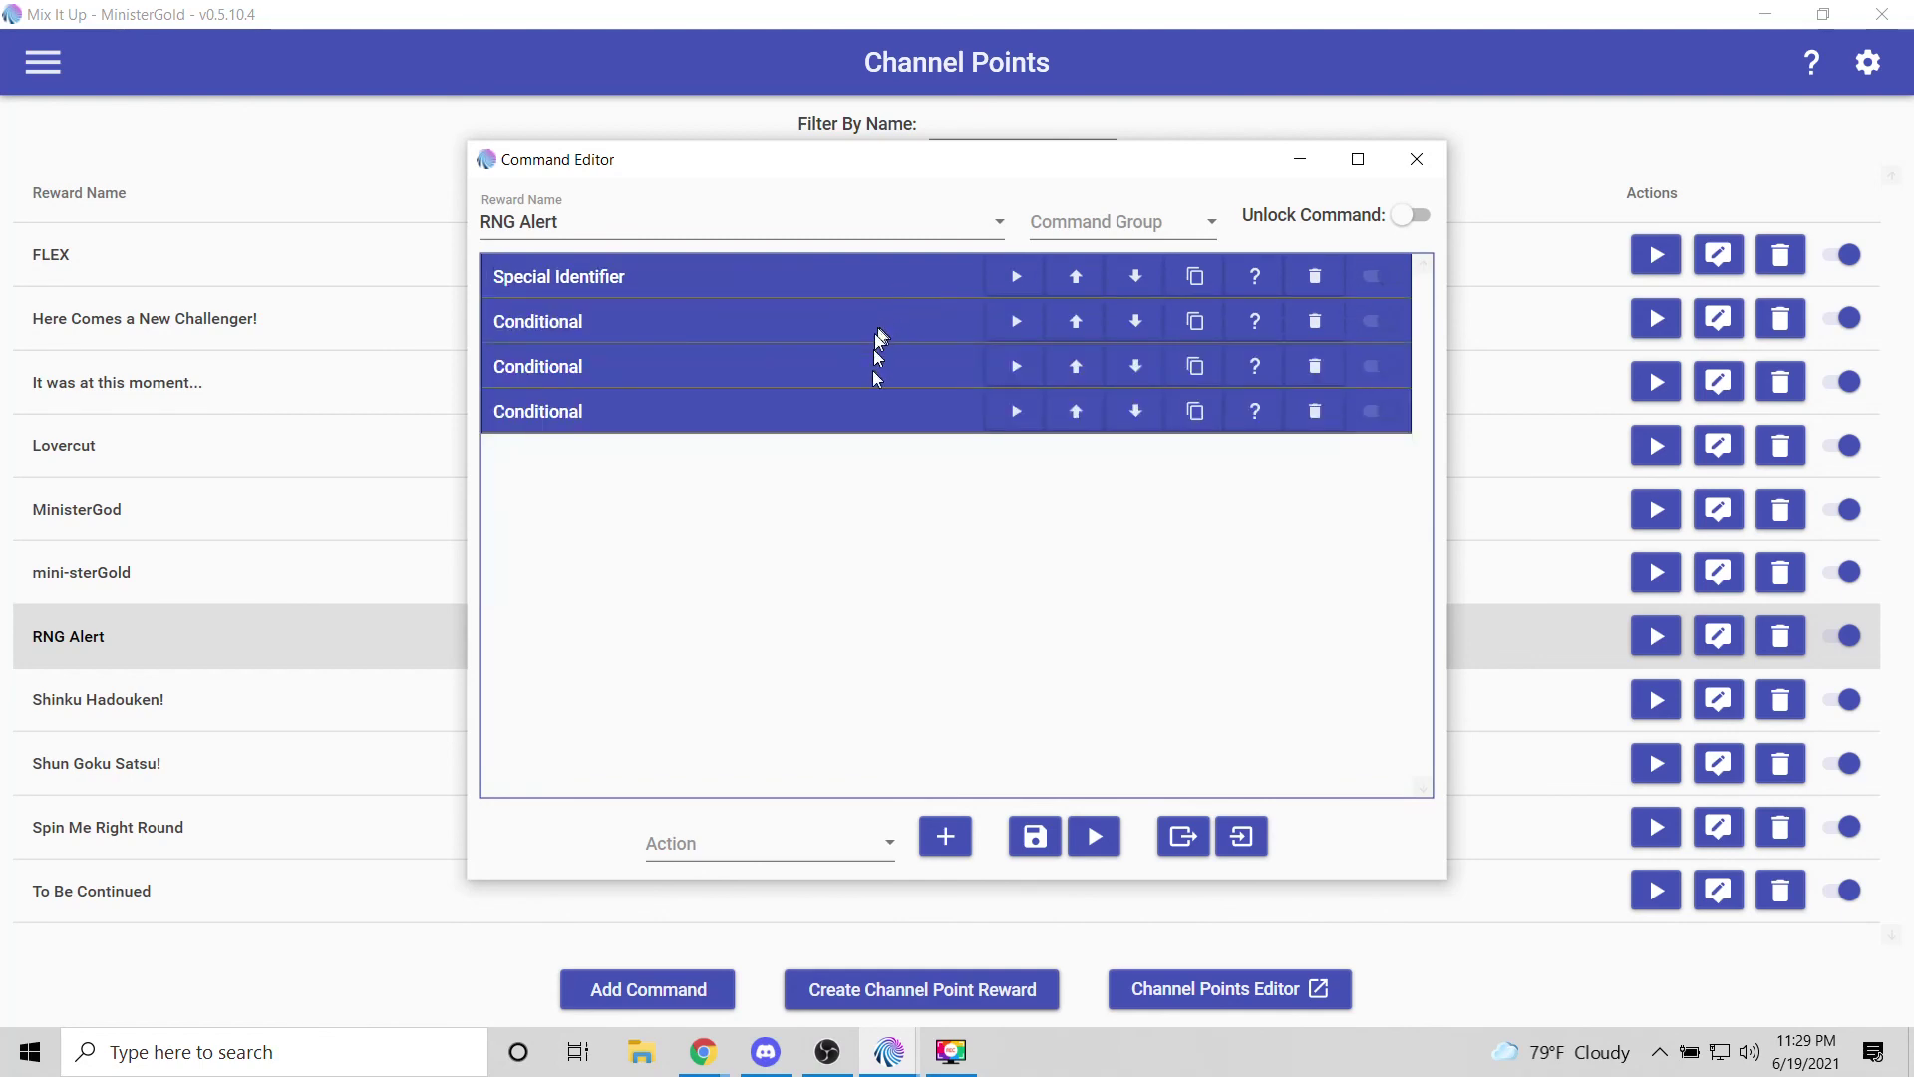
{"action": "left_click", "coordinate": [1032, 844]}
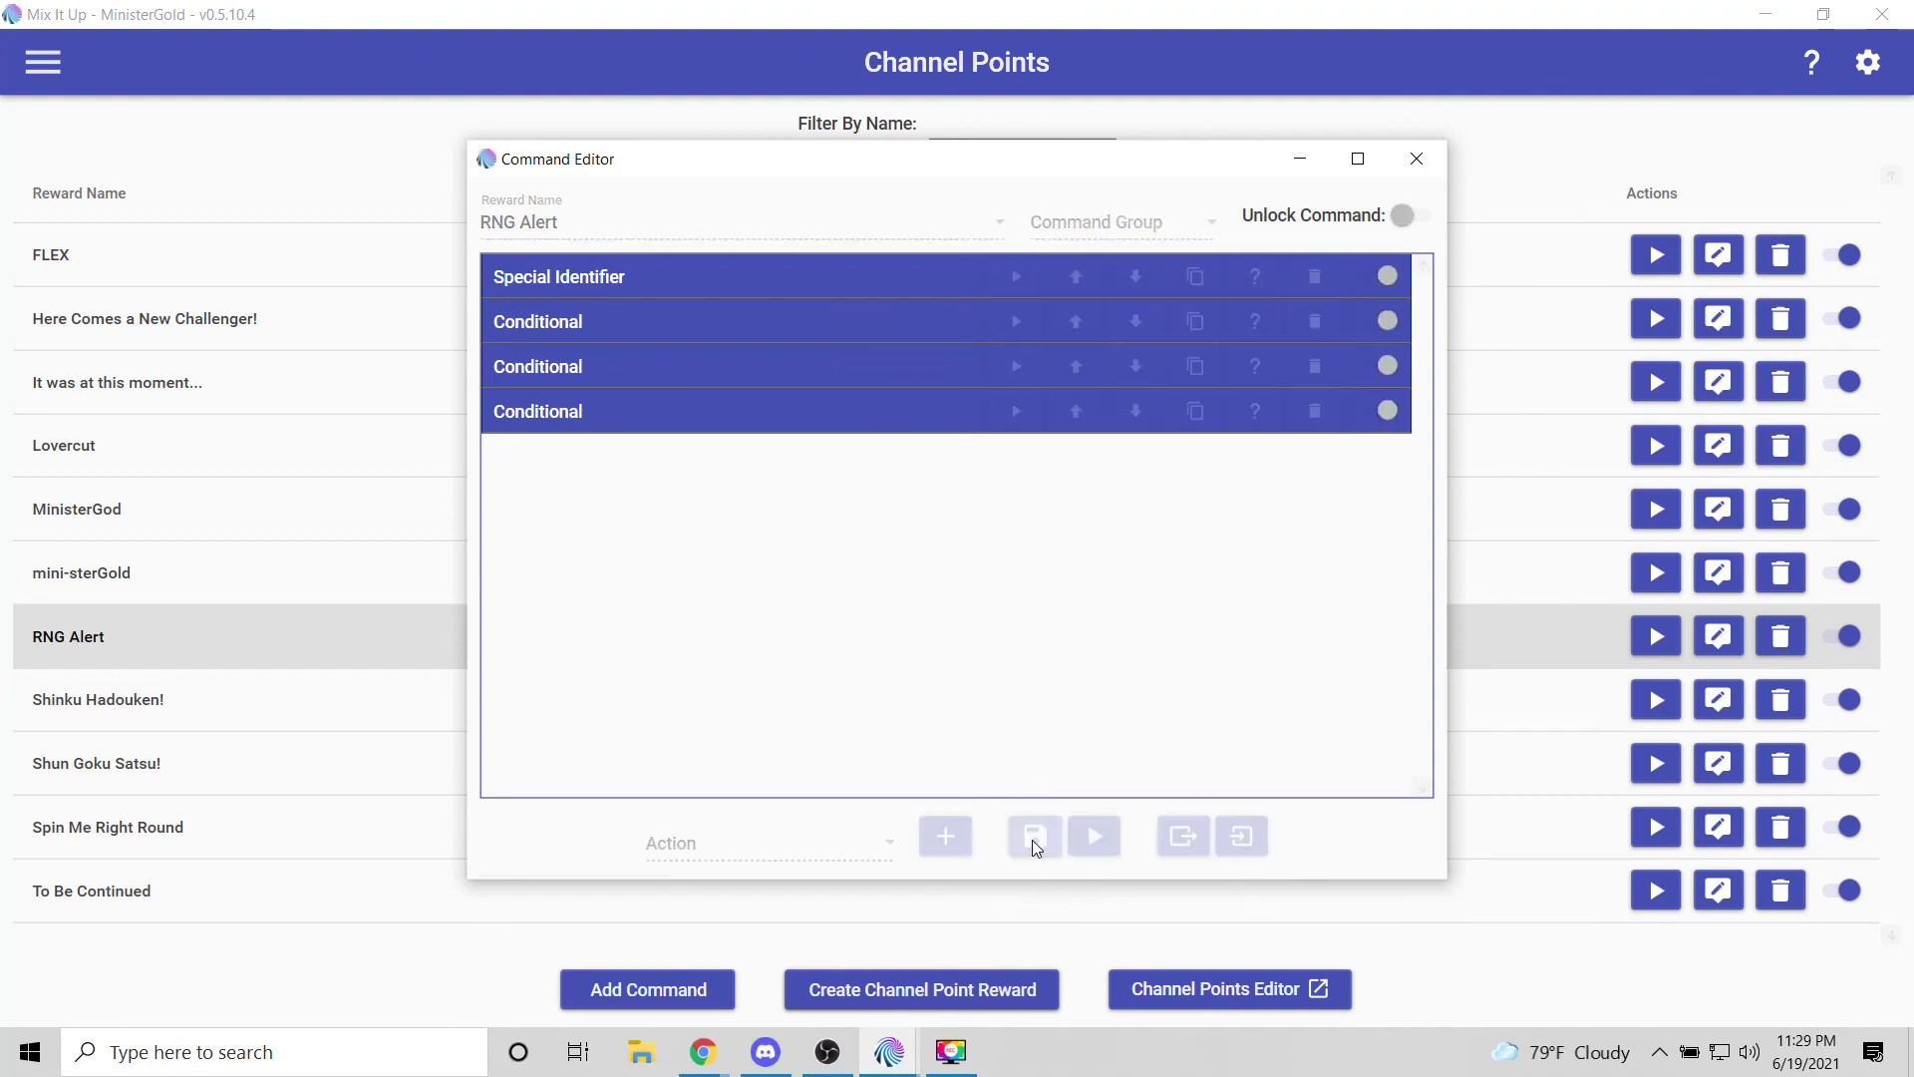